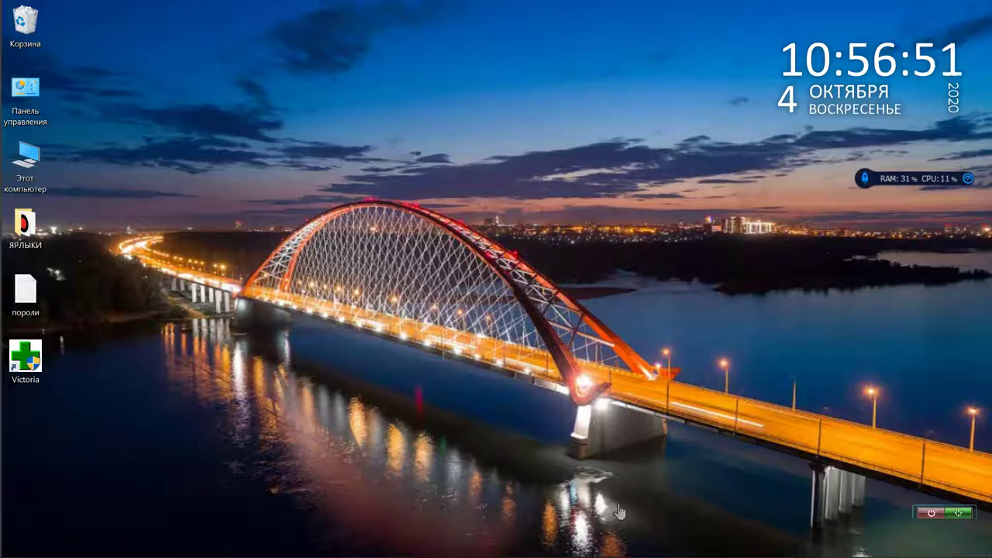
- Launch Victoria as administrator and select the 320 GB ST9320325AS drive to load its passport
right_click(41, 364)
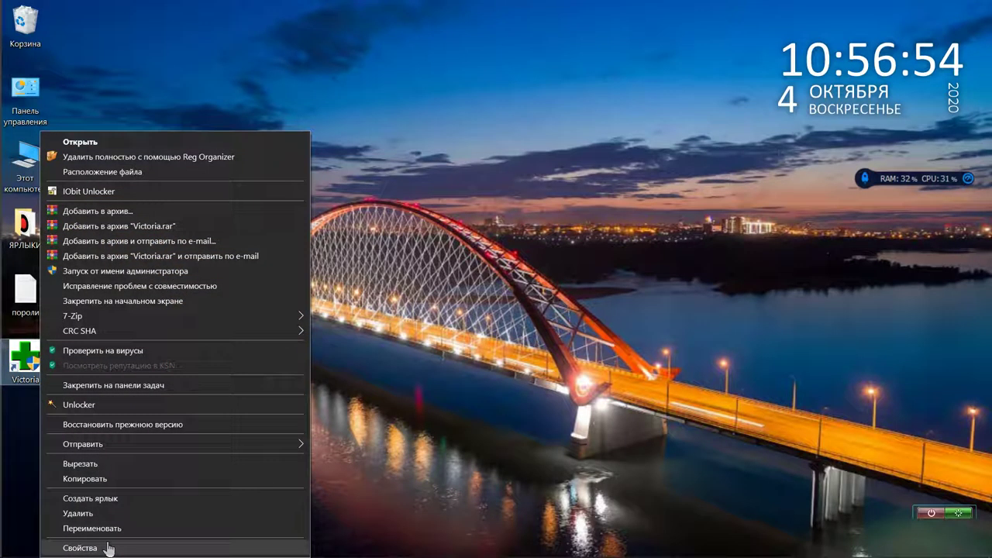
left_click(179, 272)
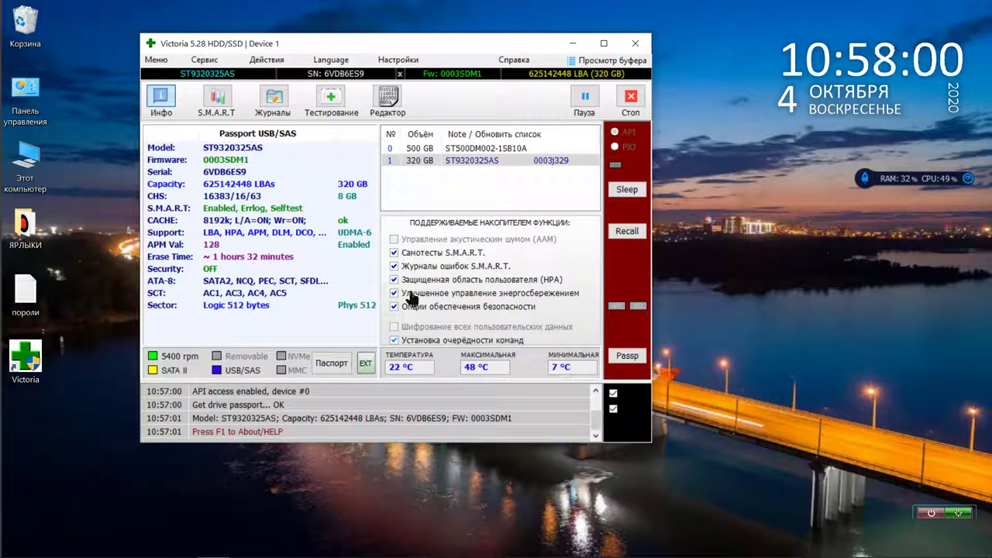
left_click(498, 161)
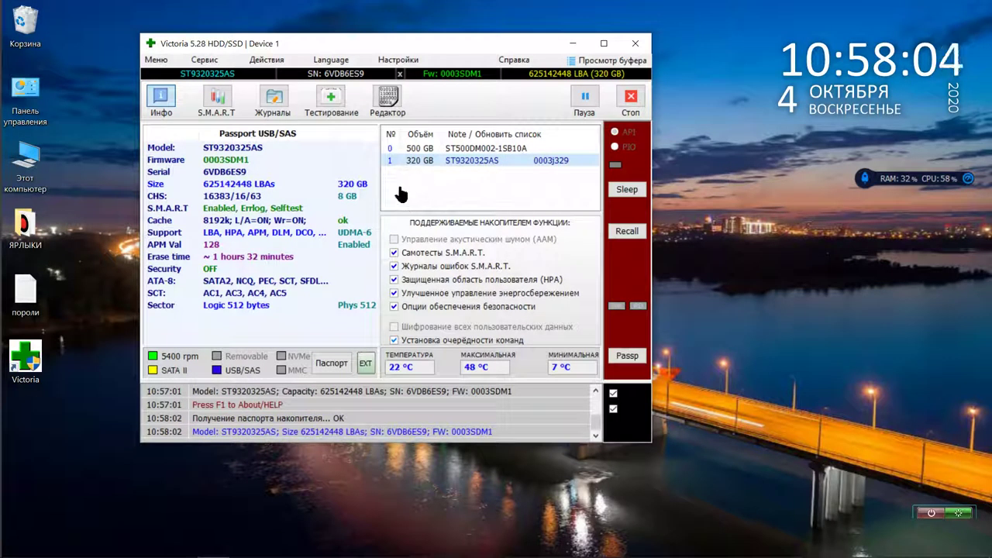
- Look over the surface test settings and the available scan, self-test and erase actions without running any
left_click(329, 97)
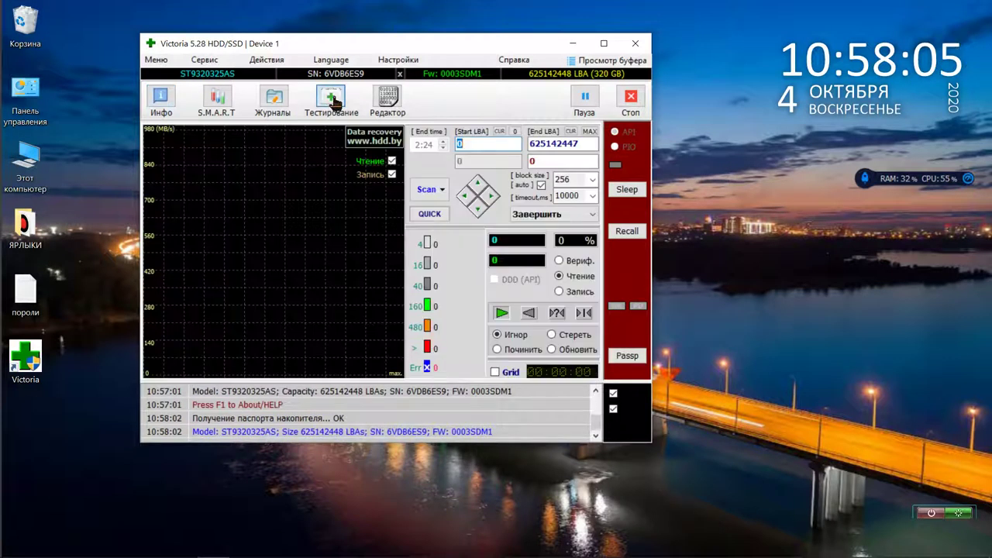
left_click(434, 217)
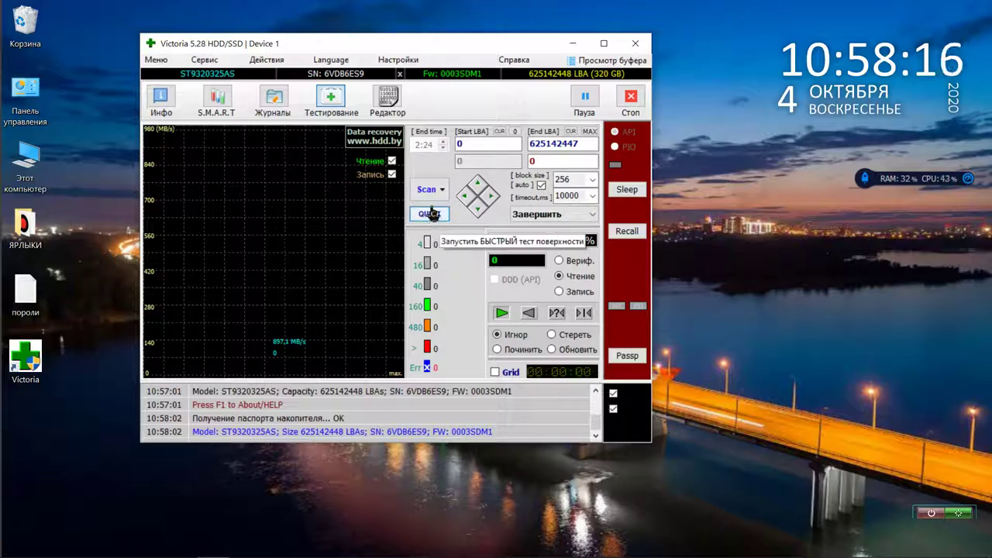
left_click(209, 61)
mouse_move(269, 68)
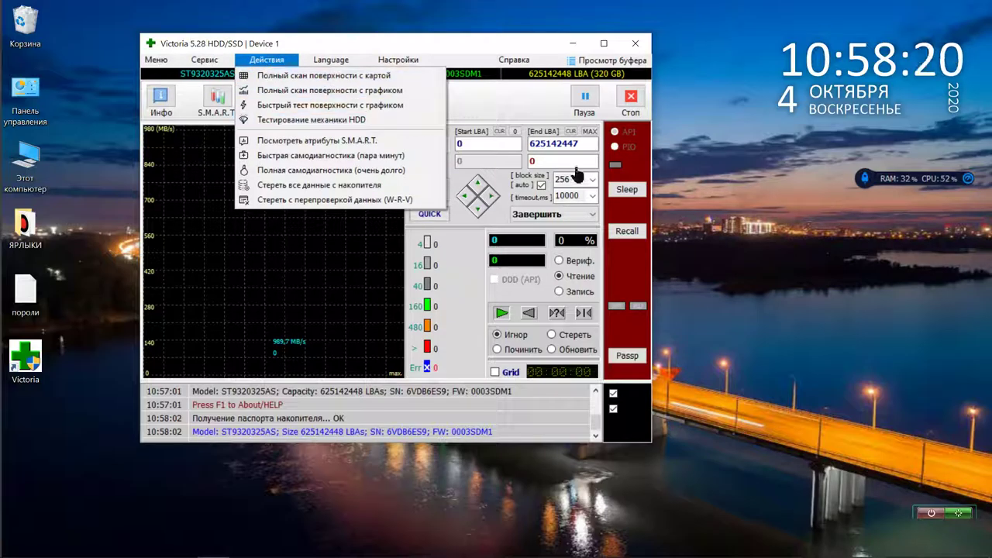
left_click(692, 212)
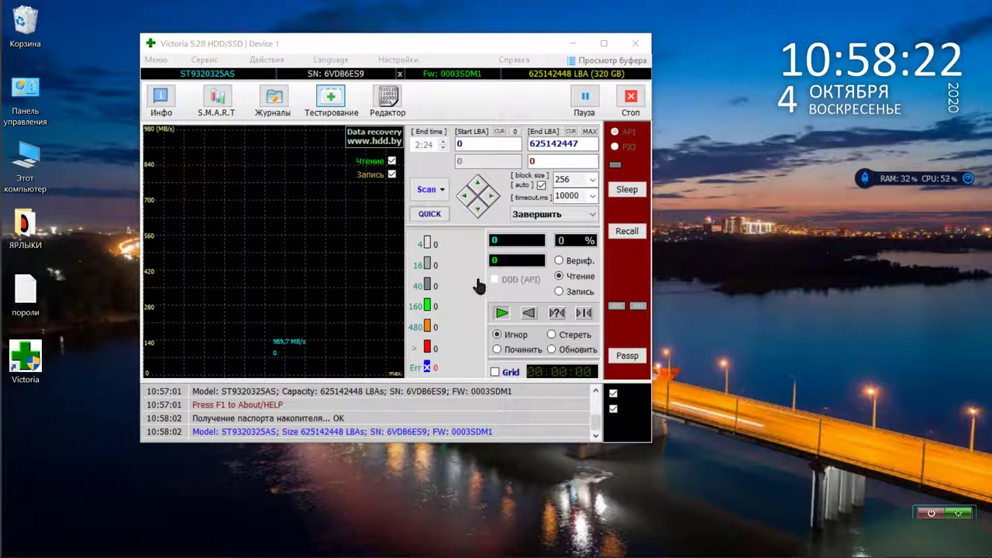
- Review the drive's S.M.A.R.T. attributes and its SMART log directory, and return to the surface test settings
left_click(161, 97)
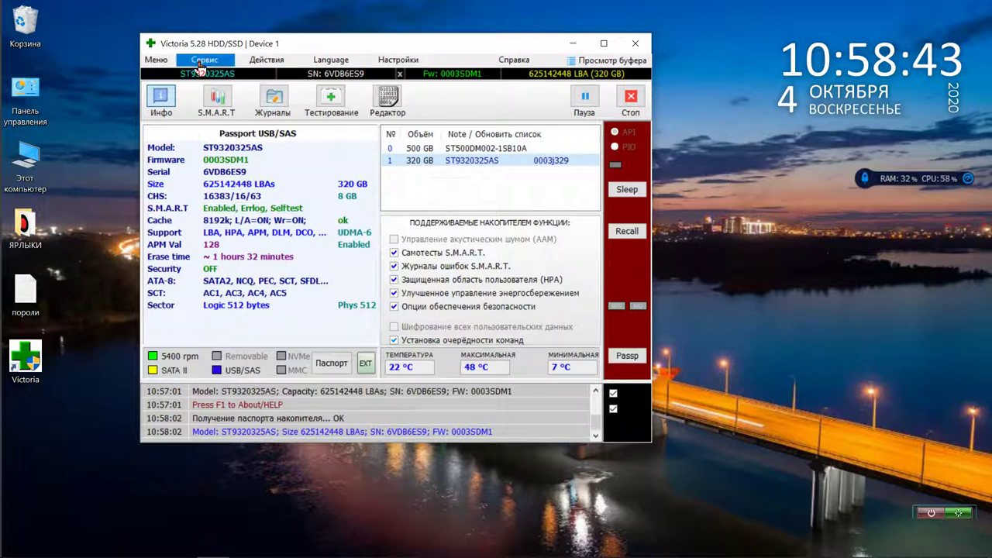
left_click(217, 98)
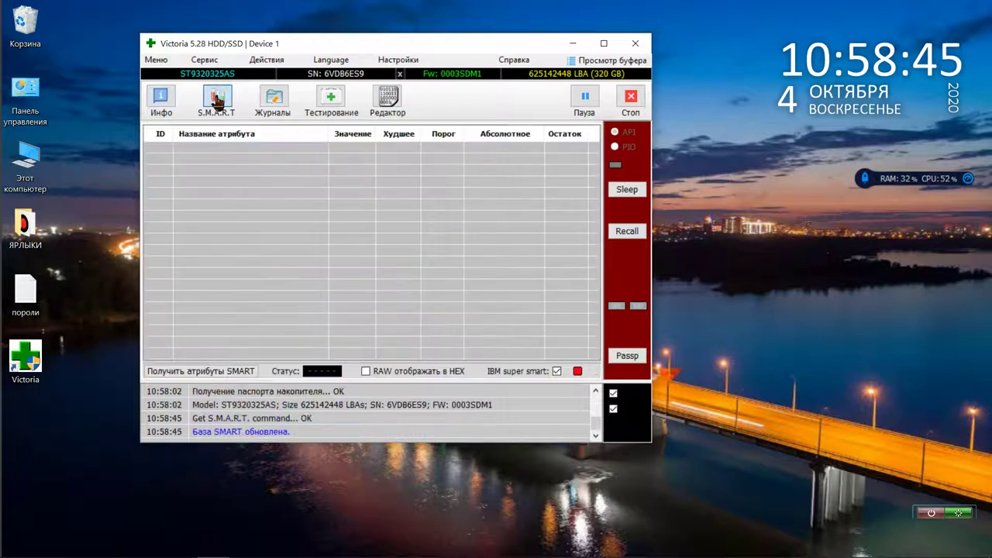
scroll(262, 188, "down", 1)
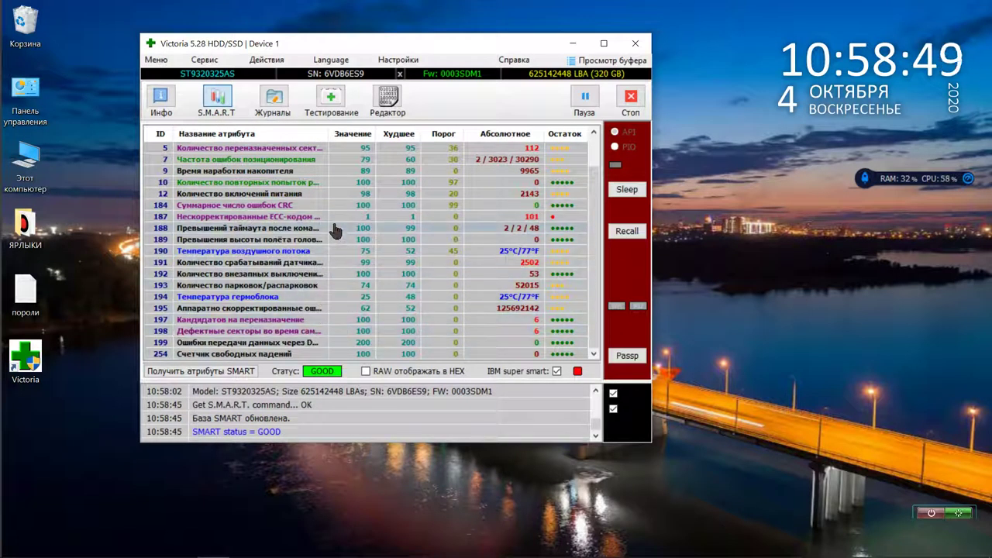
scroll(345, 255, "up", 1)
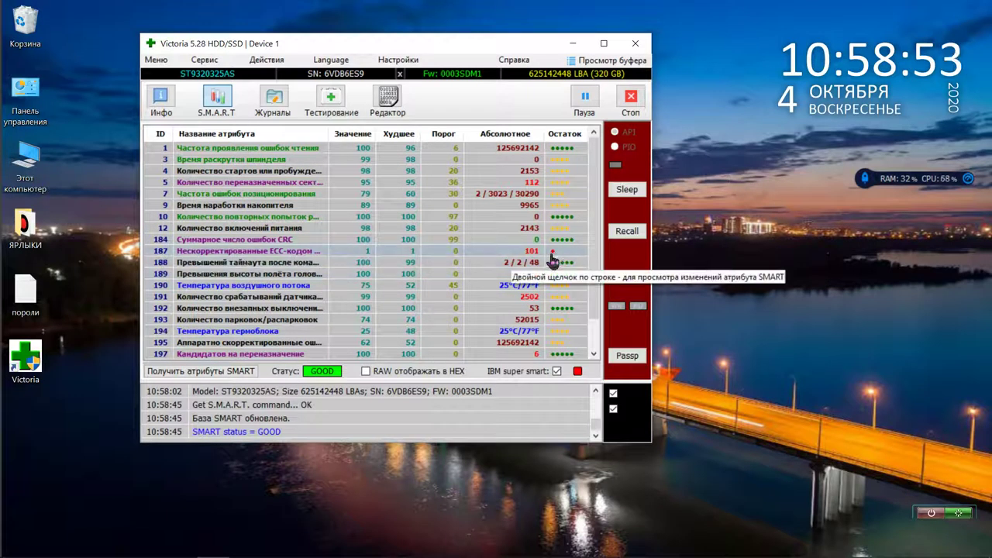
scroll(549, 268, "down", 1)
scroll(550, 342, "up", 1)
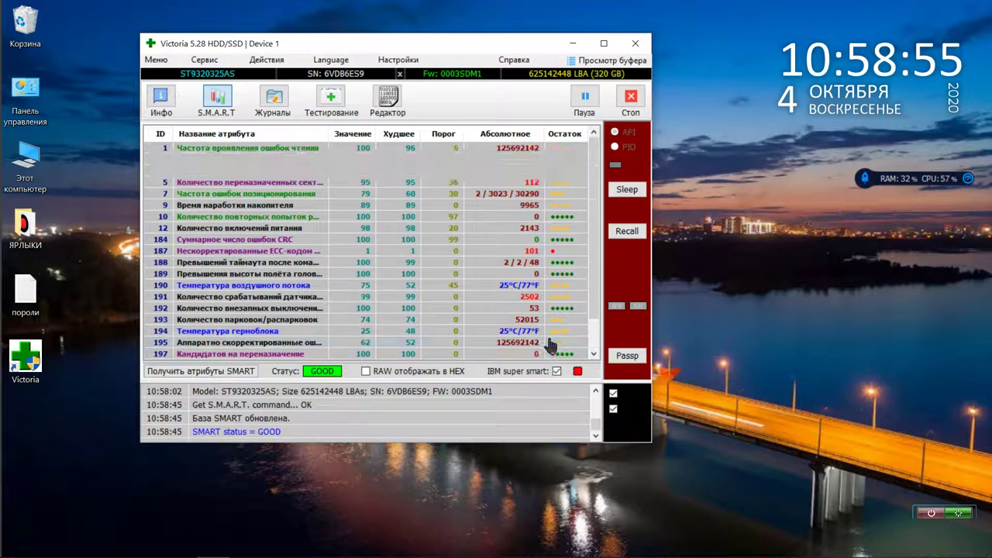
scroll(552, 340, "down", 1)
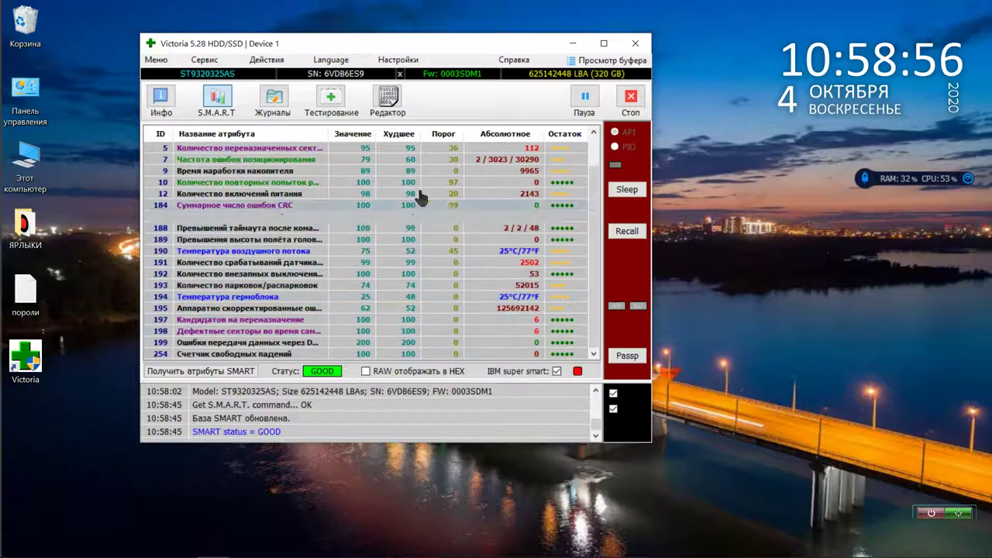
left_click(273, 101)
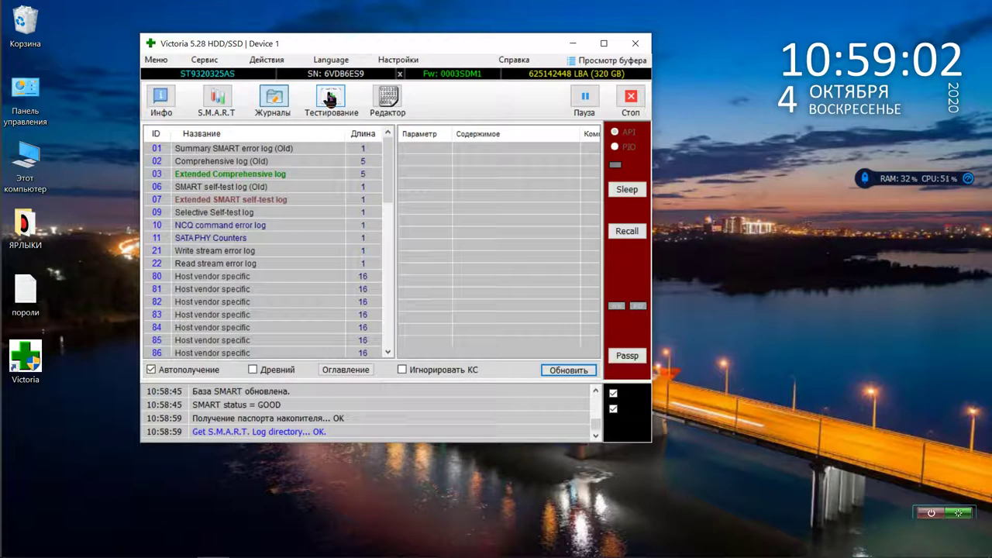
left_click(330, 98)
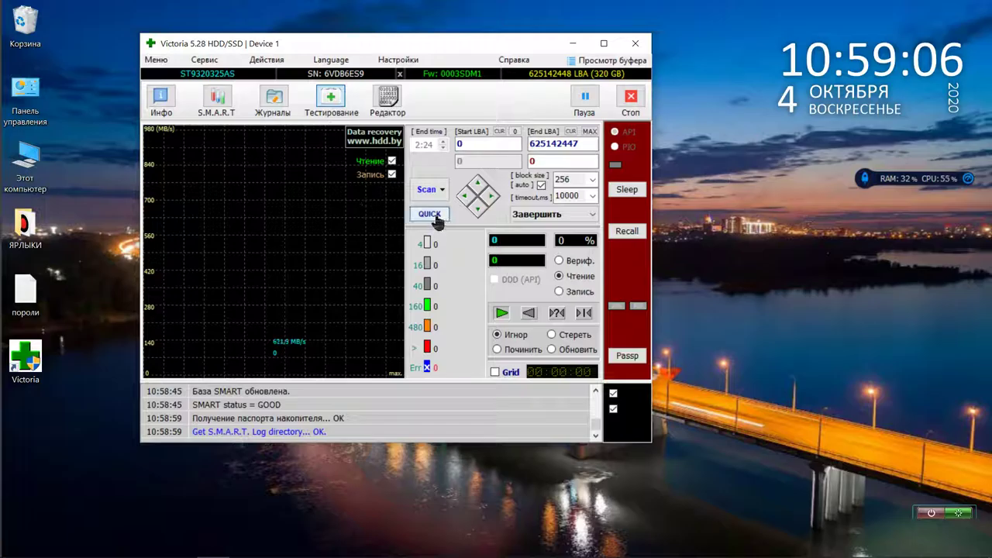
- Try the Починить and Обновить options for handling bad sectors, and turn the Grid block map on and off
left_click(497, 350)
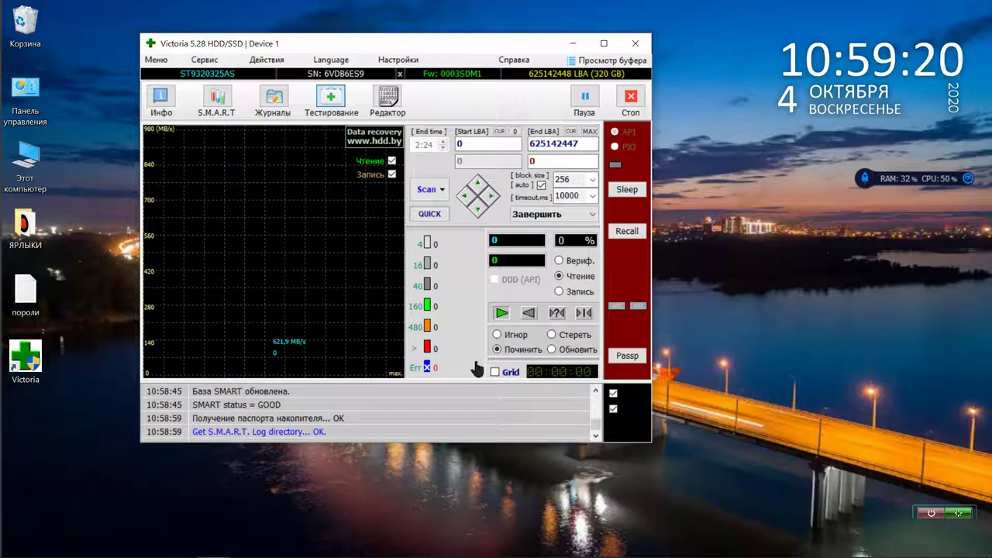
left_click(551, 350)
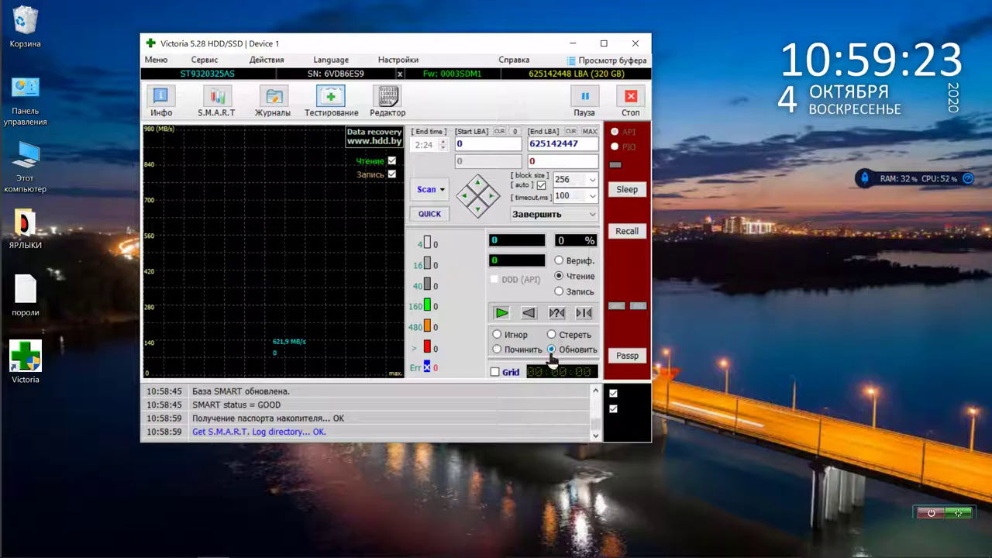
left_click(496, 373)
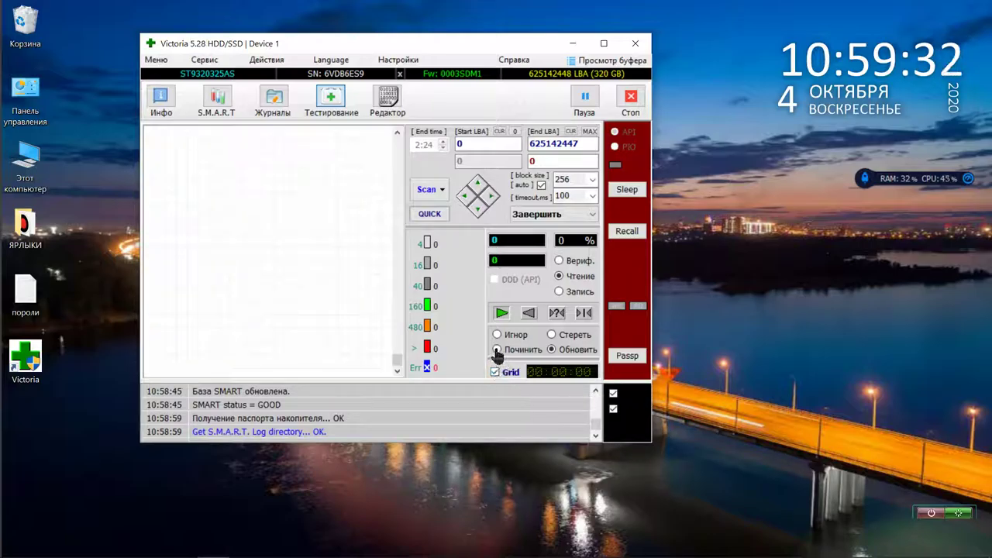
left_click(496, 350)
left_click(495, 372)
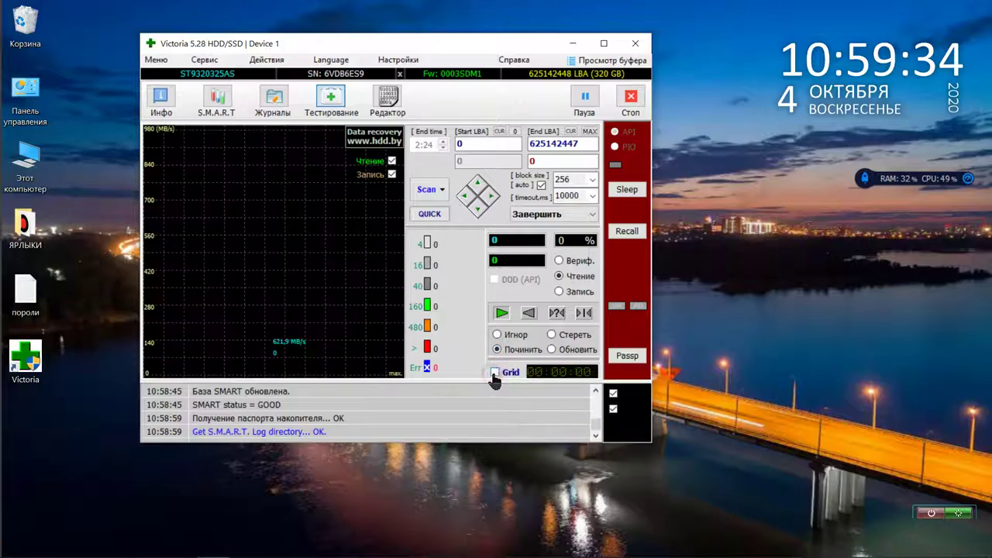
- Set the surface test's block size to 128 and its mode to Вериф. (verify), trying block size 1 and write mode first
left_click(593, 180)
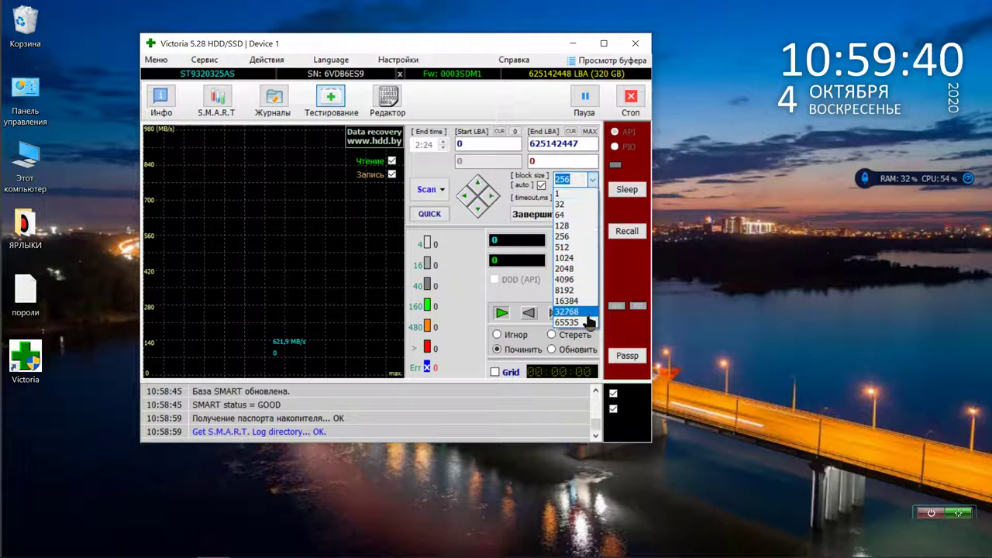
left_click(585, 194)
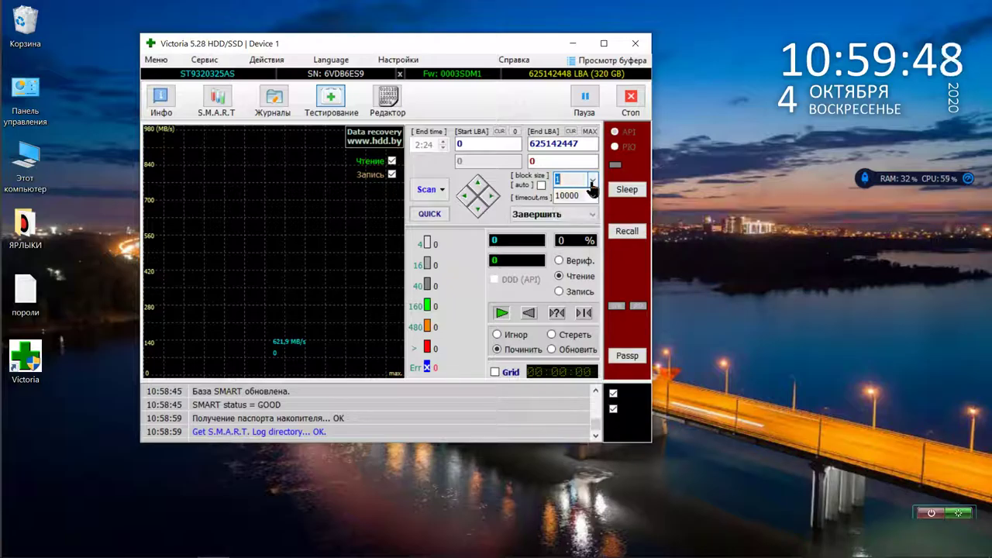
left_click(591, 183)
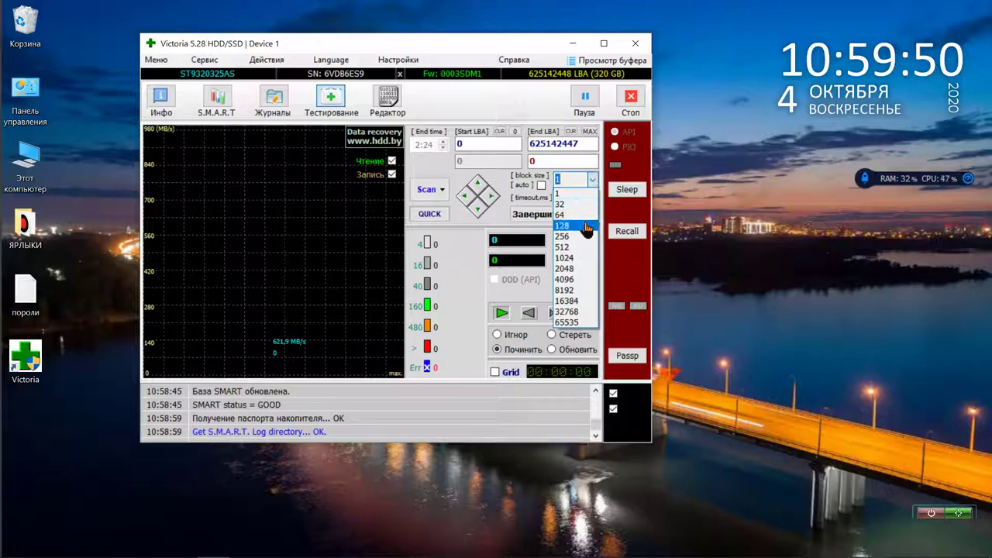
left_click(586, 225)
left_click(592, 197)
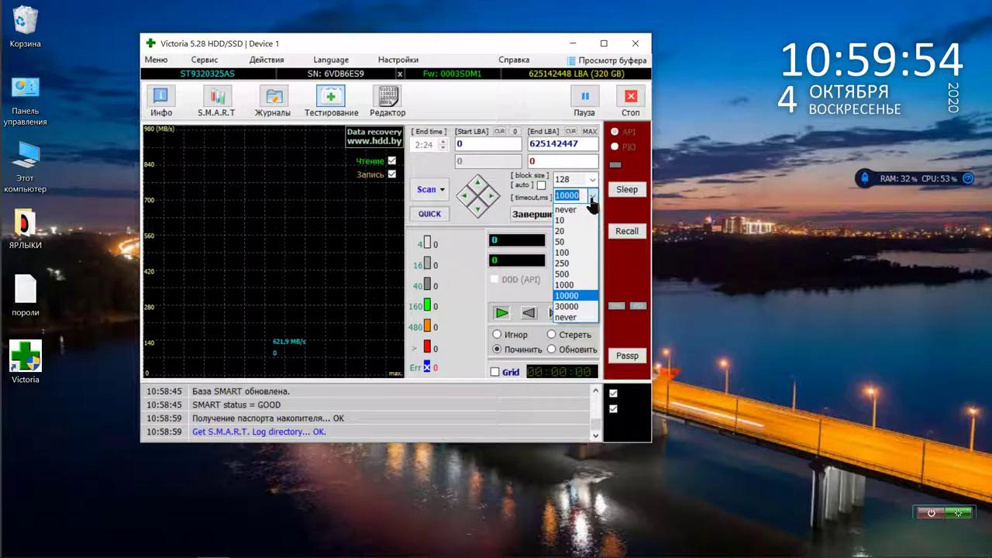
left_click(592, 200)
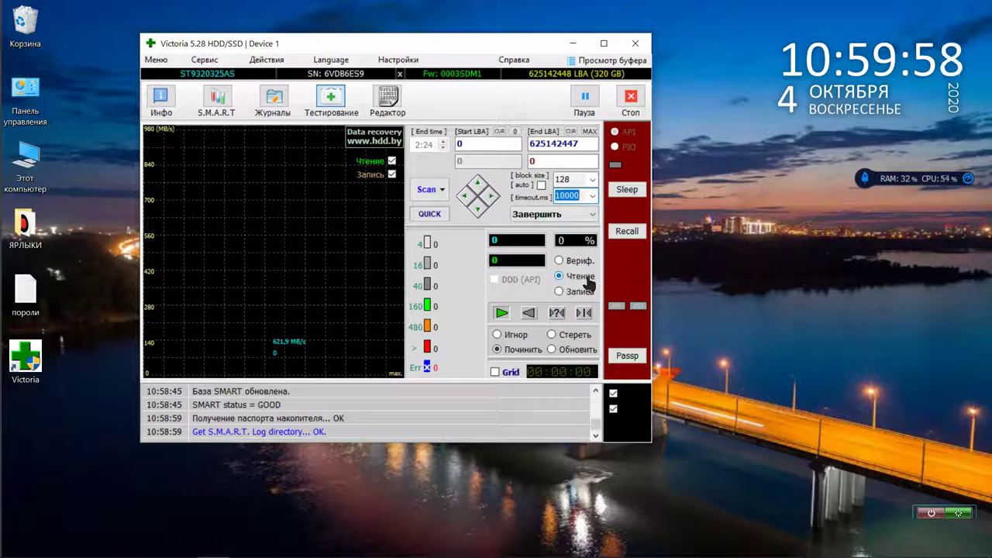
left_click(559, 292)
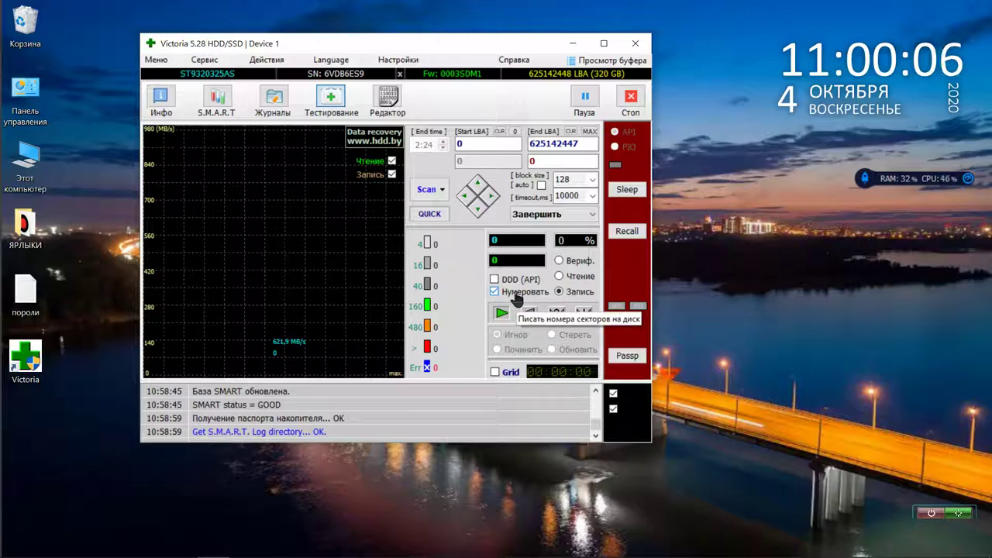
left_click(559, 262)
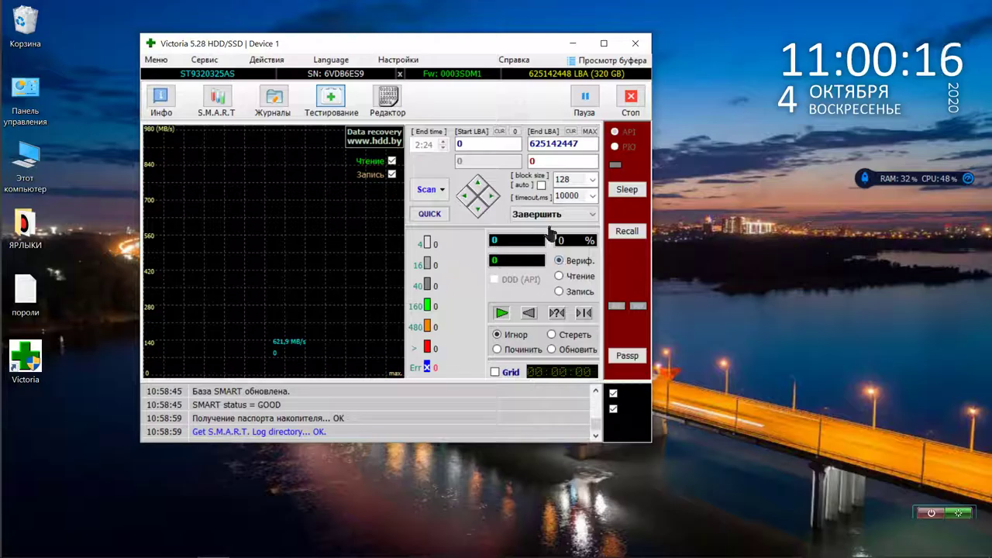
- Shift the program window slightly, run a quick surface scan from LBA 0, and stop it after a few seconds
left_click(507, 142)
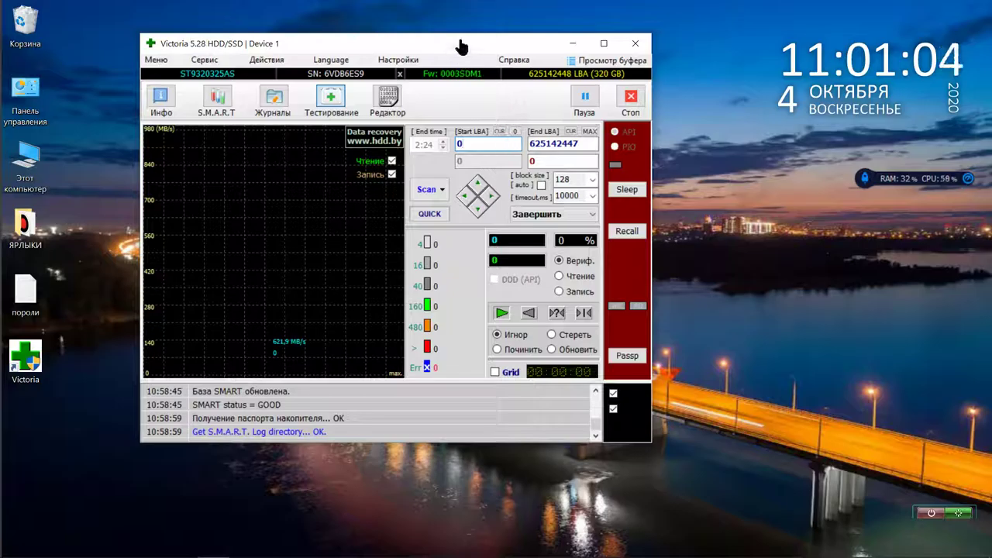
left_click_drag(461, 49, 468, 57)
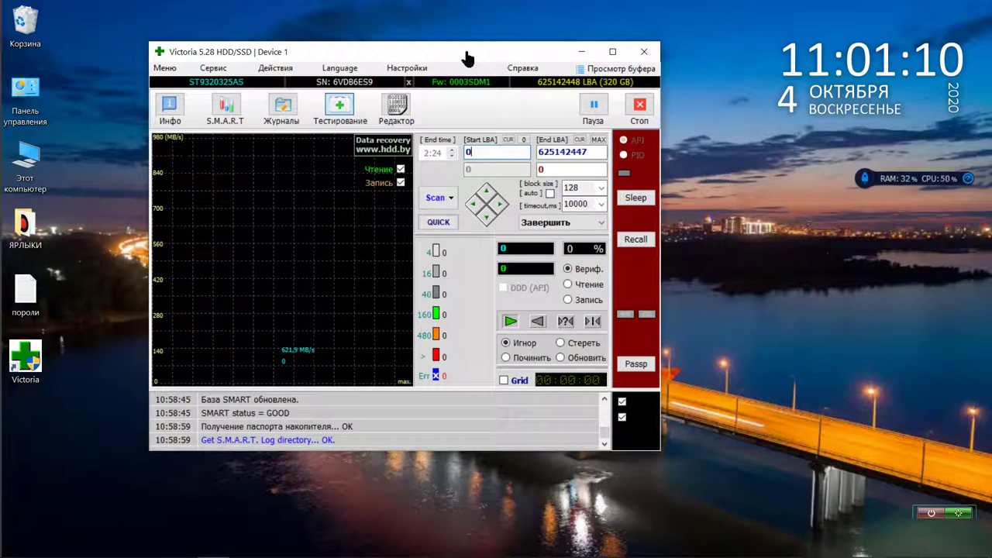
left_click(439, 222)
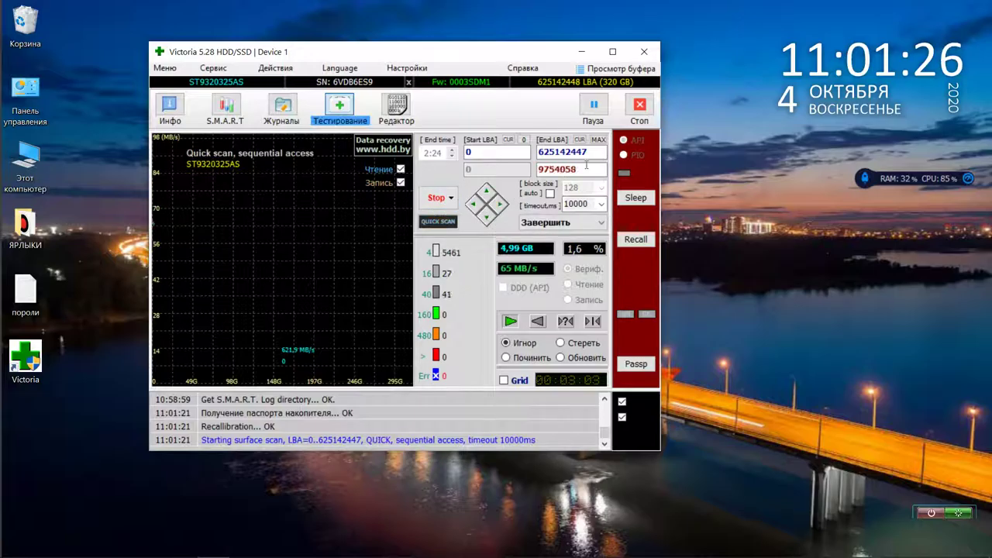
left_click(637, 116)
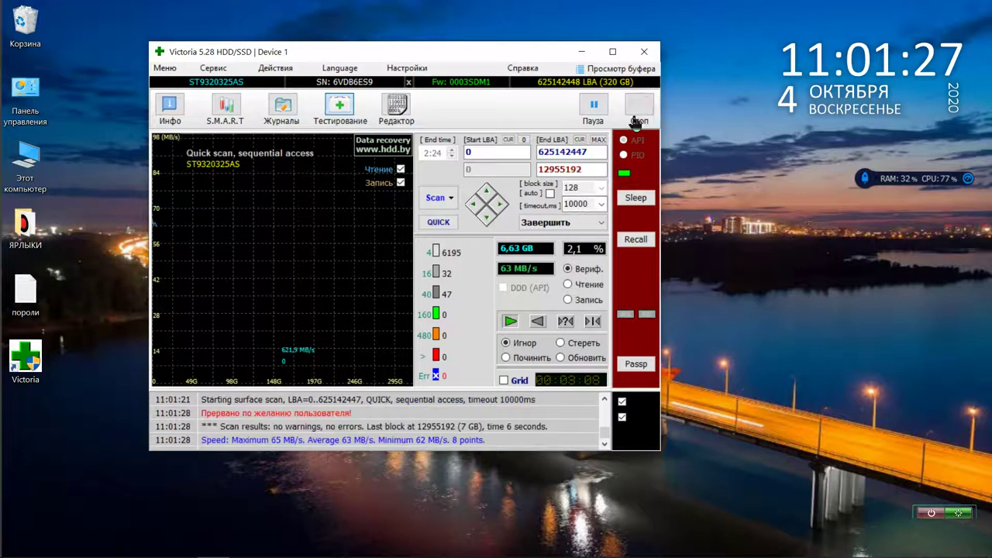
- Set the scan block size to 32 and start the quick surface scan again
left_click(593, 190)
left_click(598, 190)
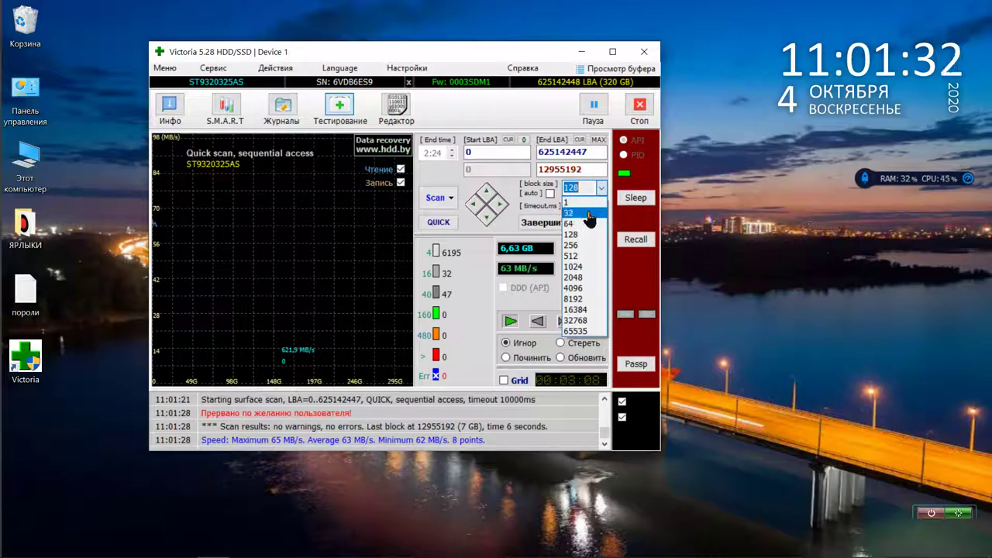
left_click(589, 213)
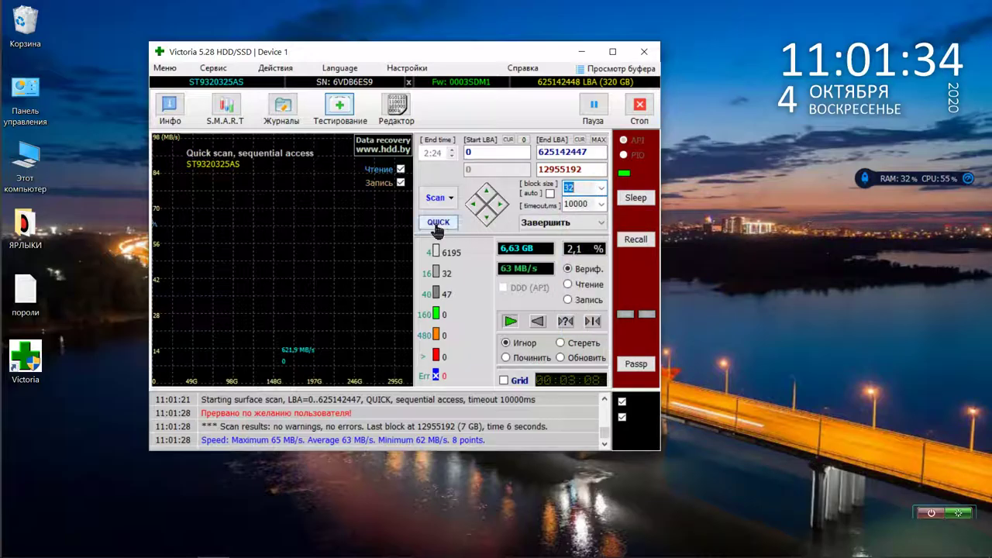
left_click(436, 223)
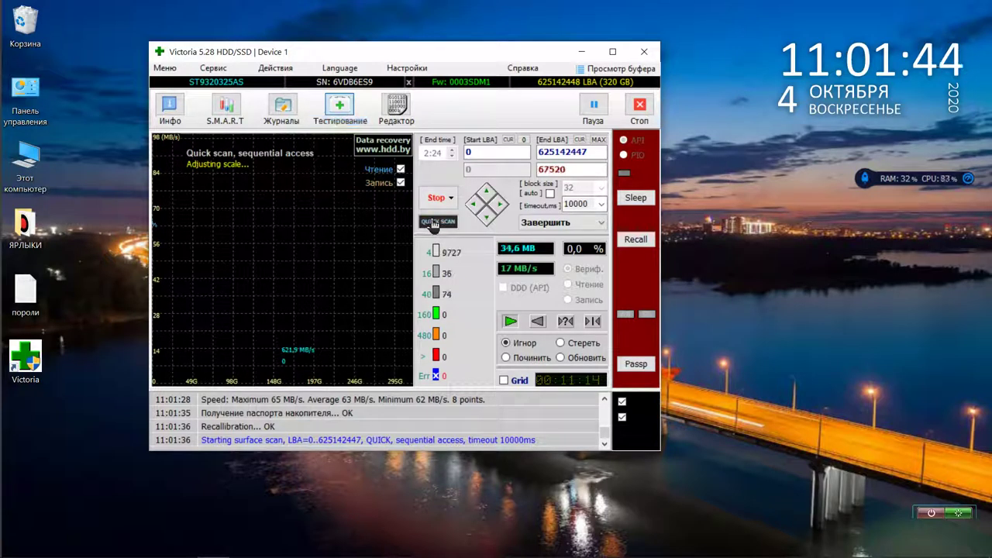
- Display the running quick scan as a block grid and pause it
left_click(503, 380)
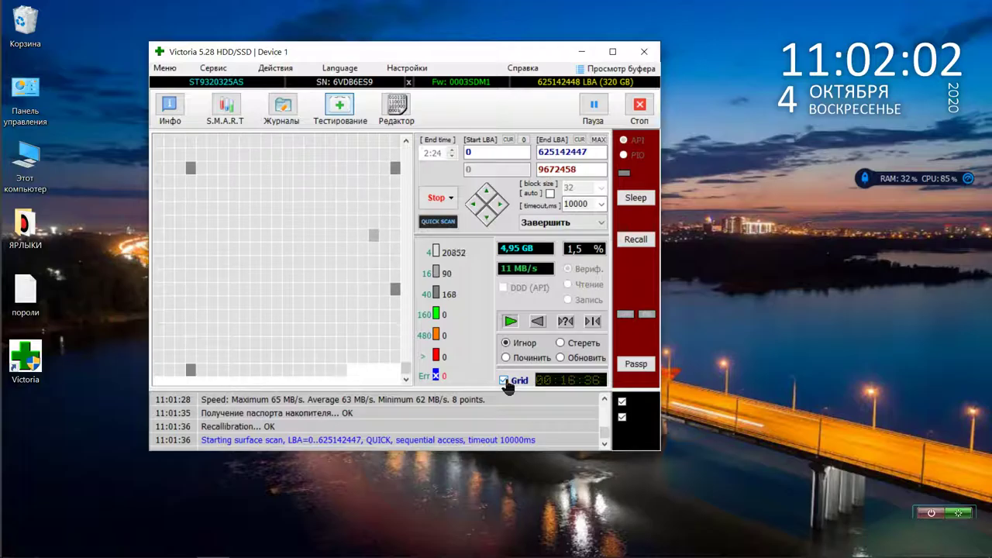
left_click(593, 107)
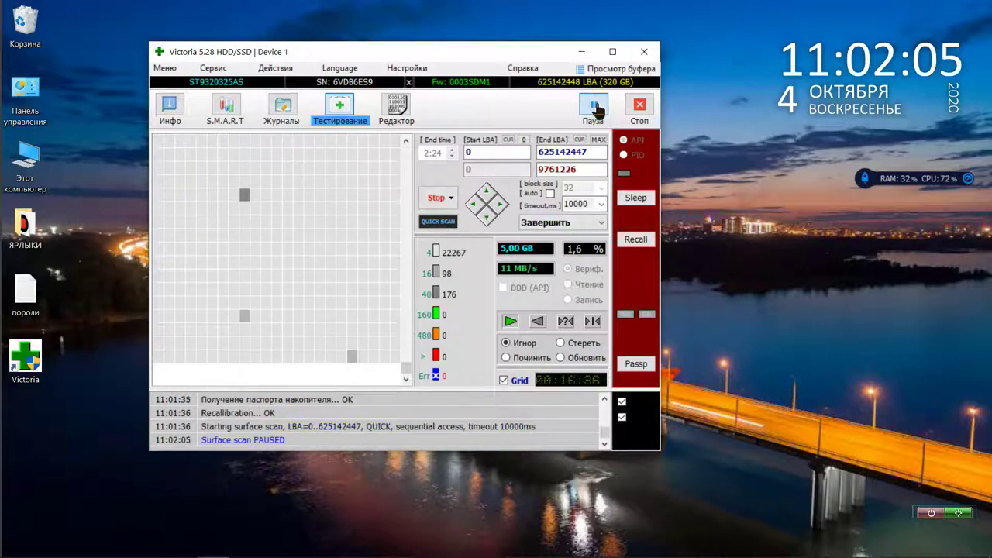
- Set the scan timeout to 500 ms, trying 1000 ms first, and resume the paused quick scan
left_click(595, 205)
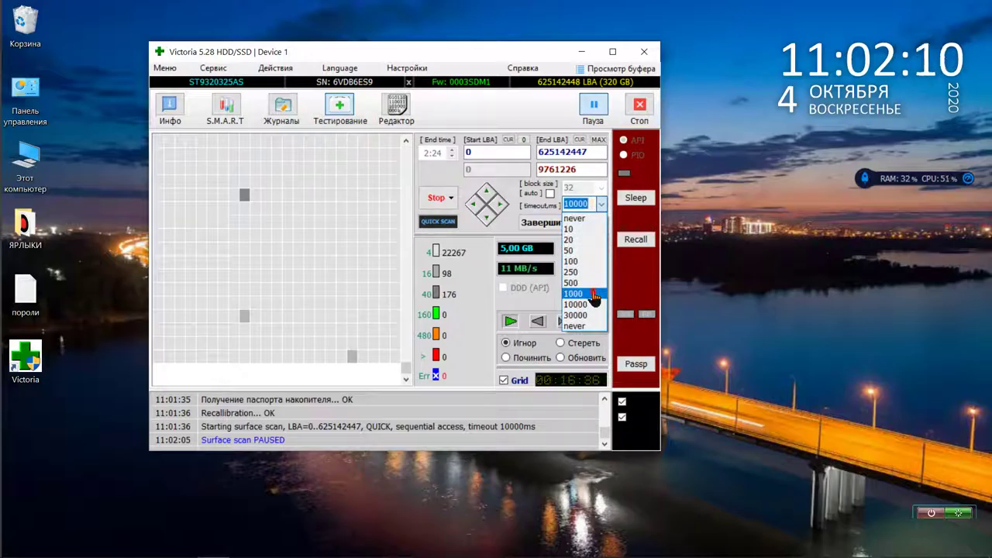
left_click(594, 295)
left_click(599, 205)
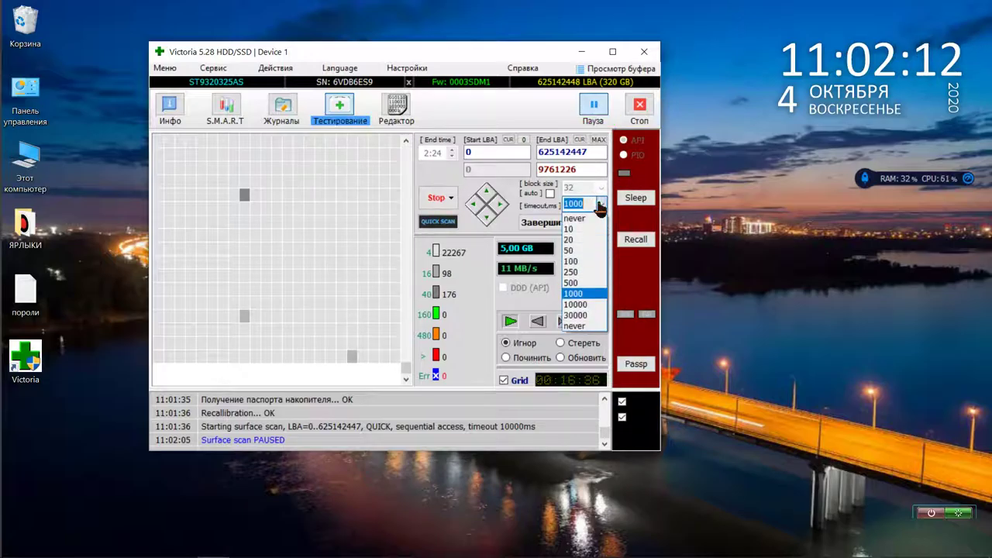
left_click(593, 283)
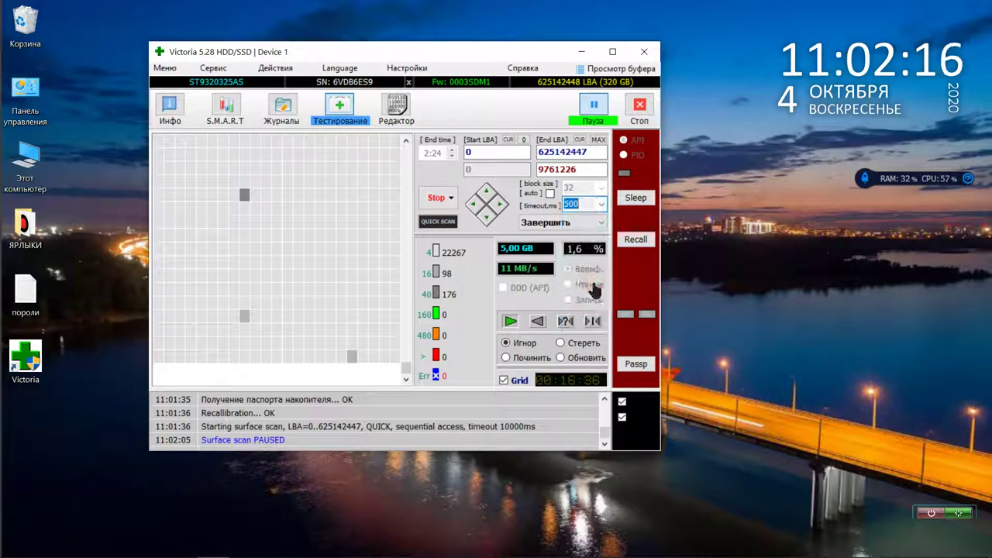
left_click(594, 107)
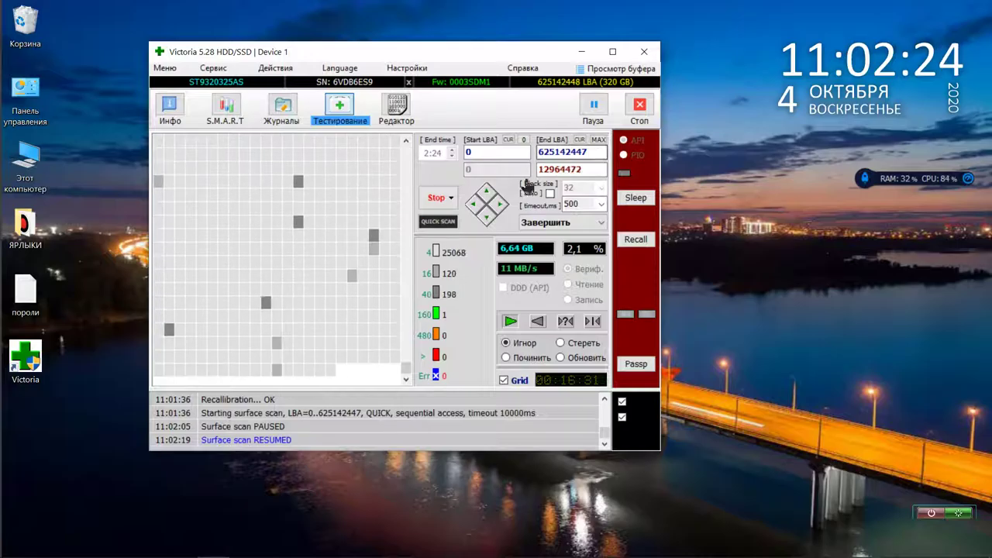
- Pause the quick scan and replace the start LBA with a copy of the current position, 12995032
left_click(592, 110)
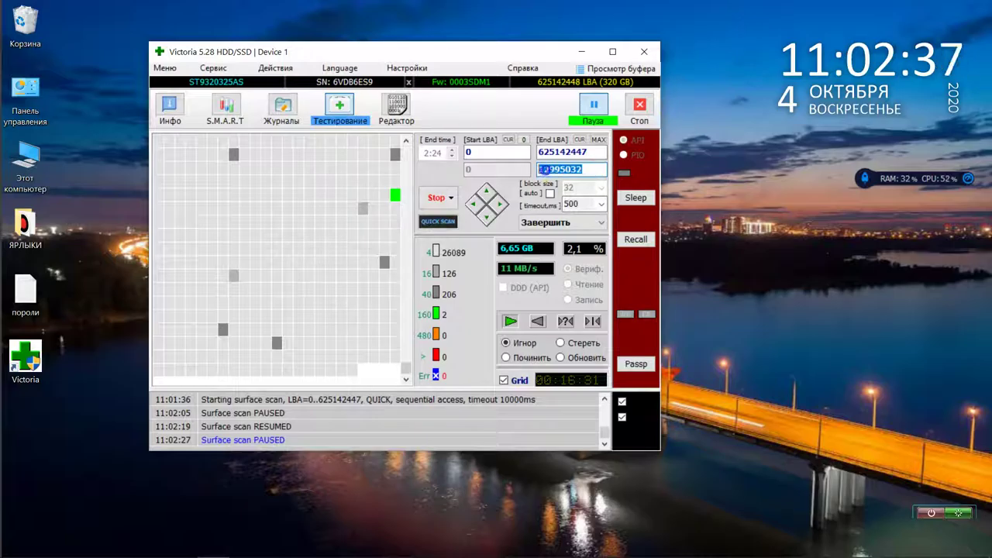
right_click(545, 170)
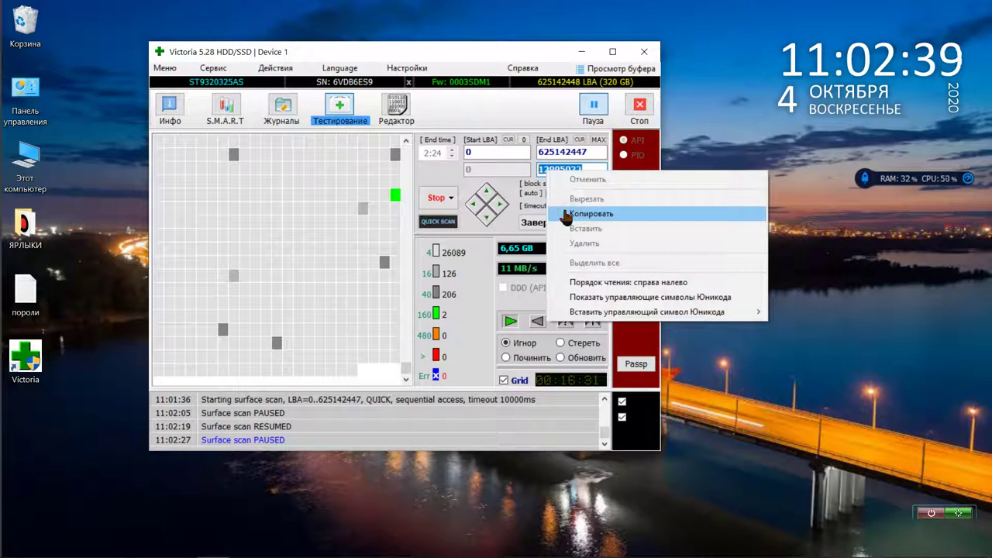
left_click(591, 214)
left_click(493, 152)
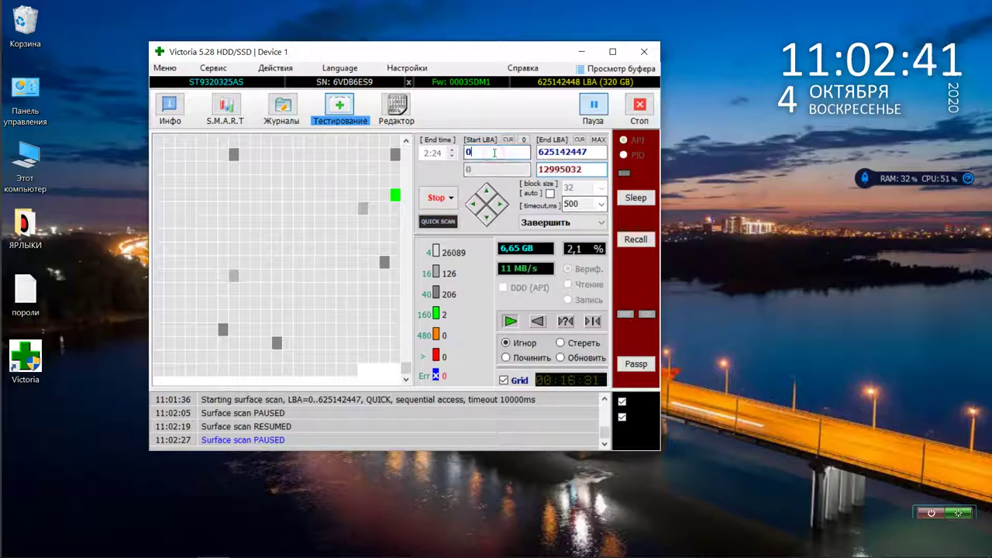
key("BackSpace")
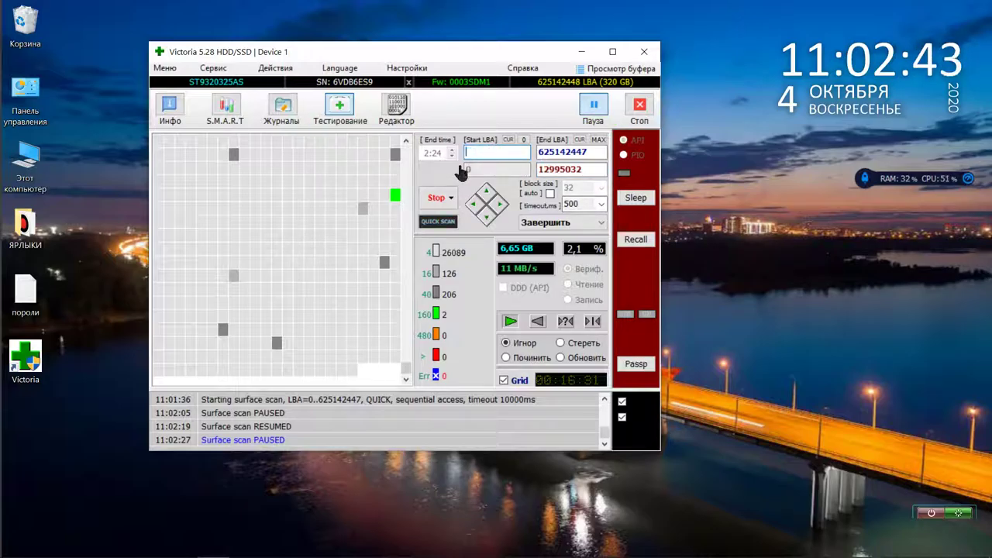
right_click(482, 152)
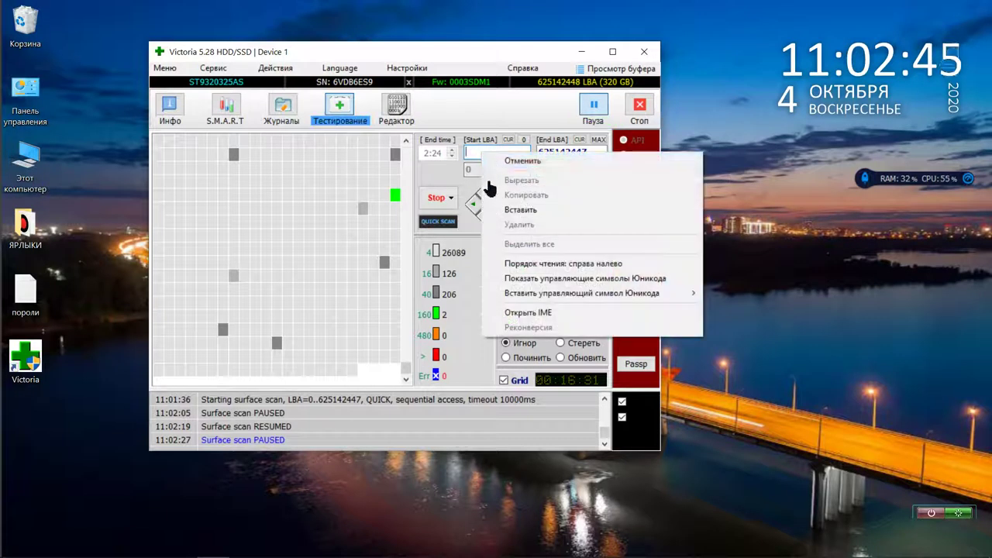
left_click(500, 208)
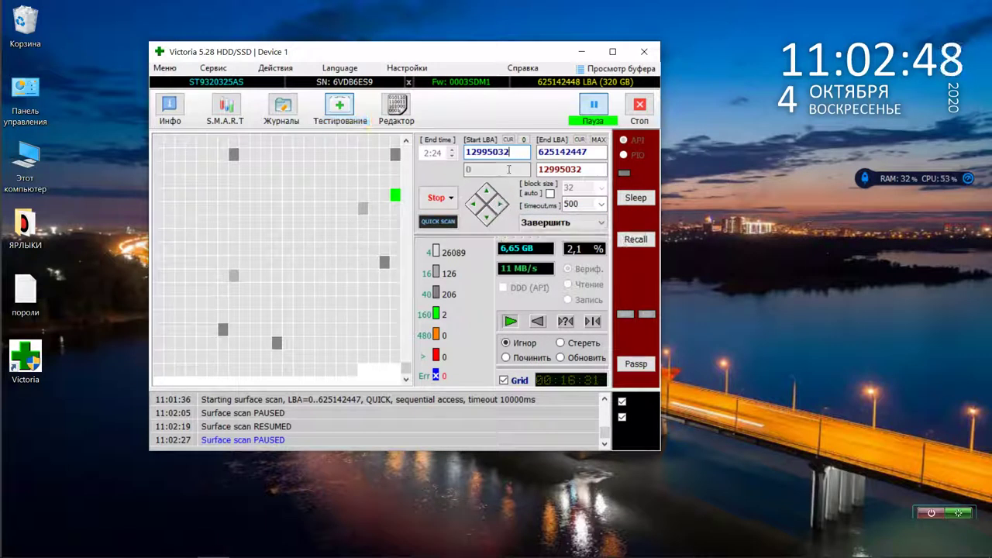
- Change the start LBA to 11995032 and resume the quick scan
left_click_drag(512, 152, 500, 152)
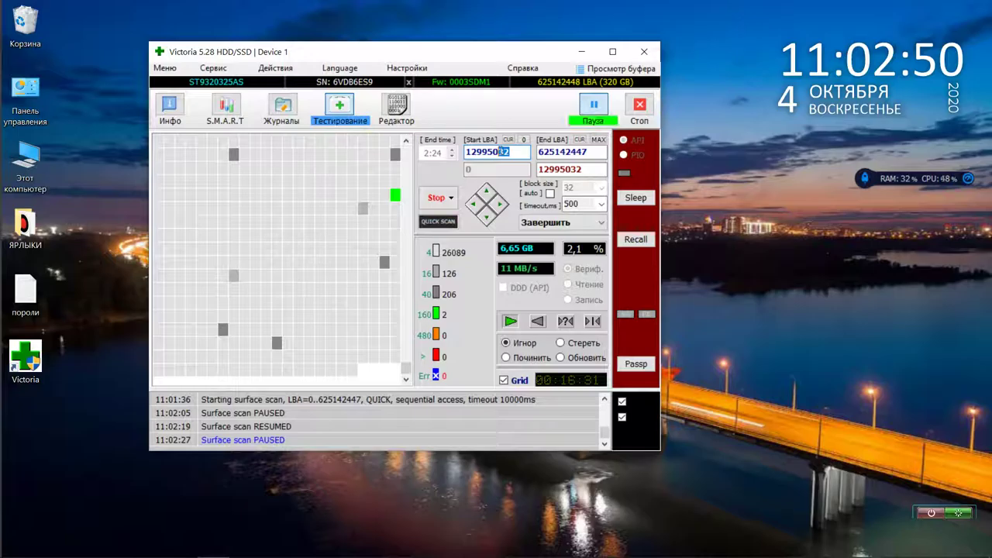
left_click(475, 152)
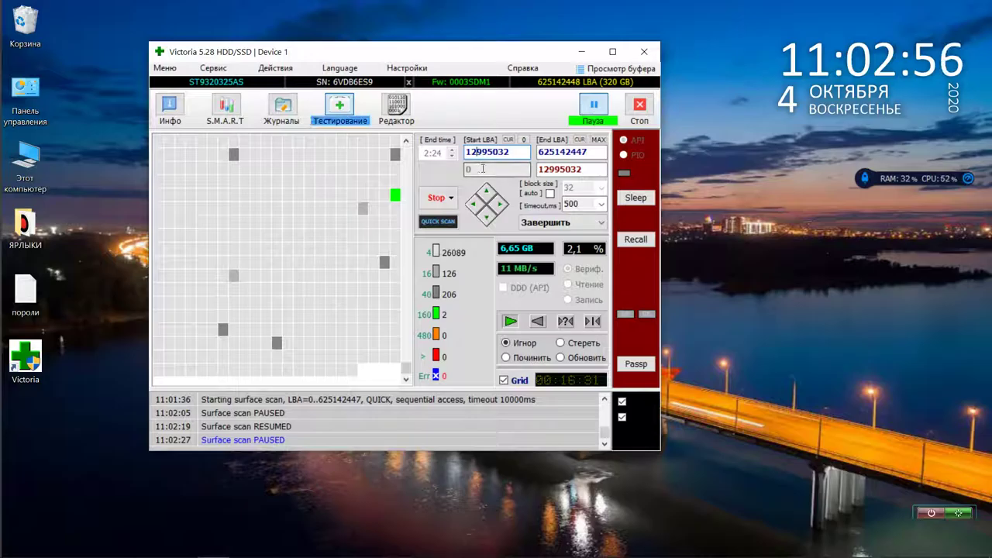
key("BackSpace")
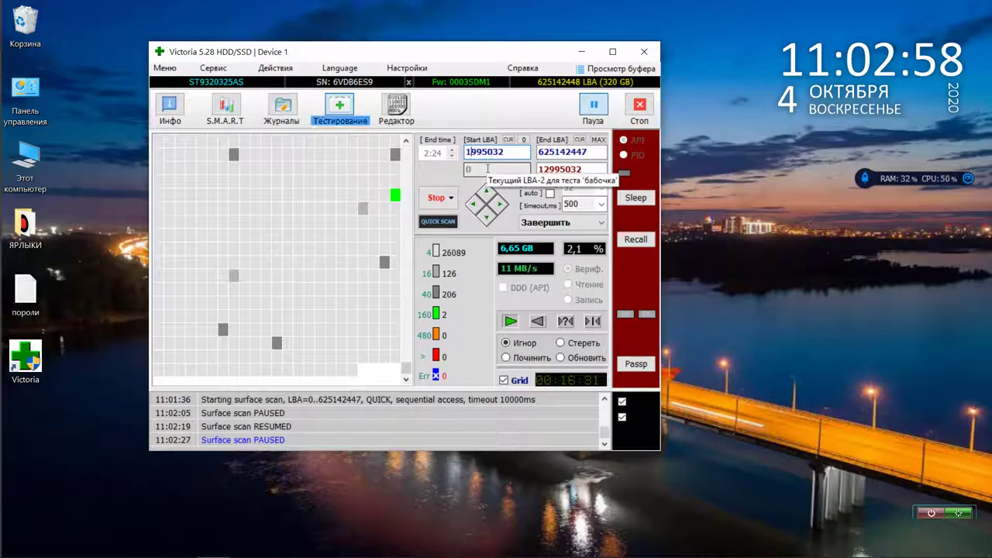
type("1")
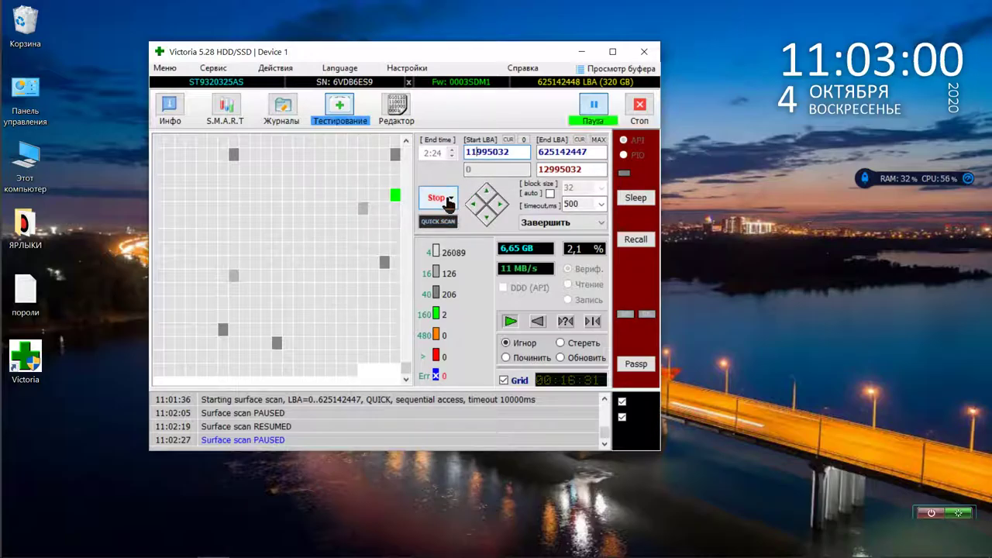
left_click(595, 110)
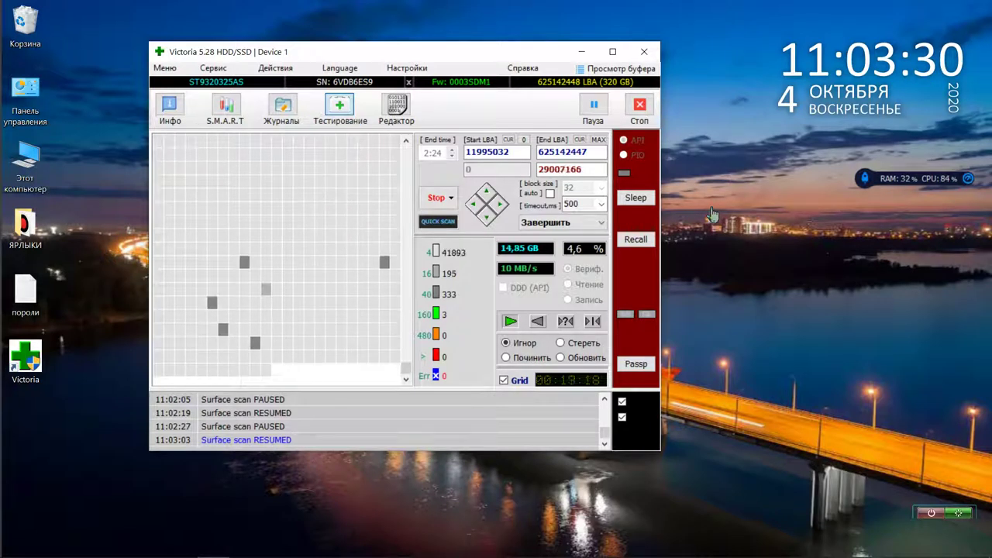
- Stop the quick scan and start a full scan with the Починить (repair) action and the block grid turned off
left_click(439, 202)
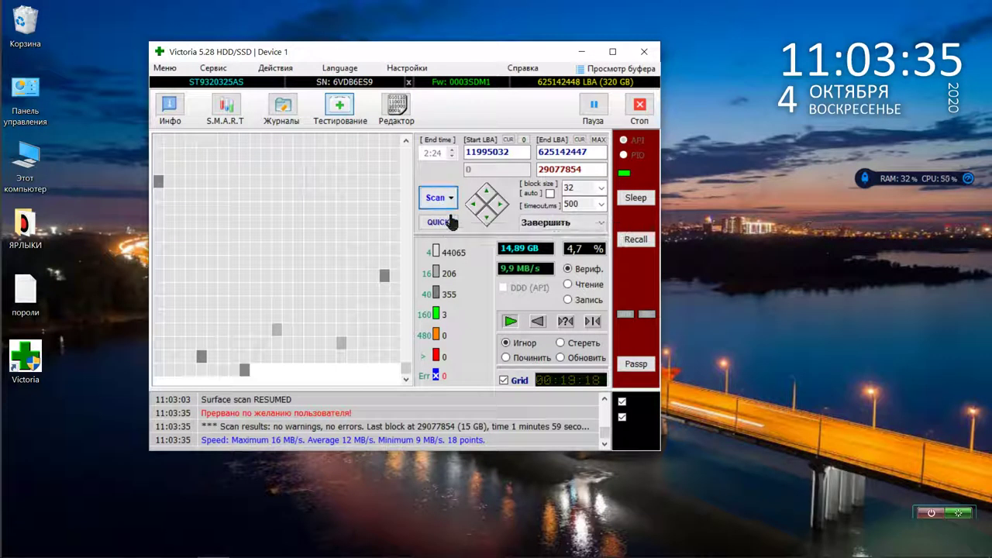
left_click(506, 357)
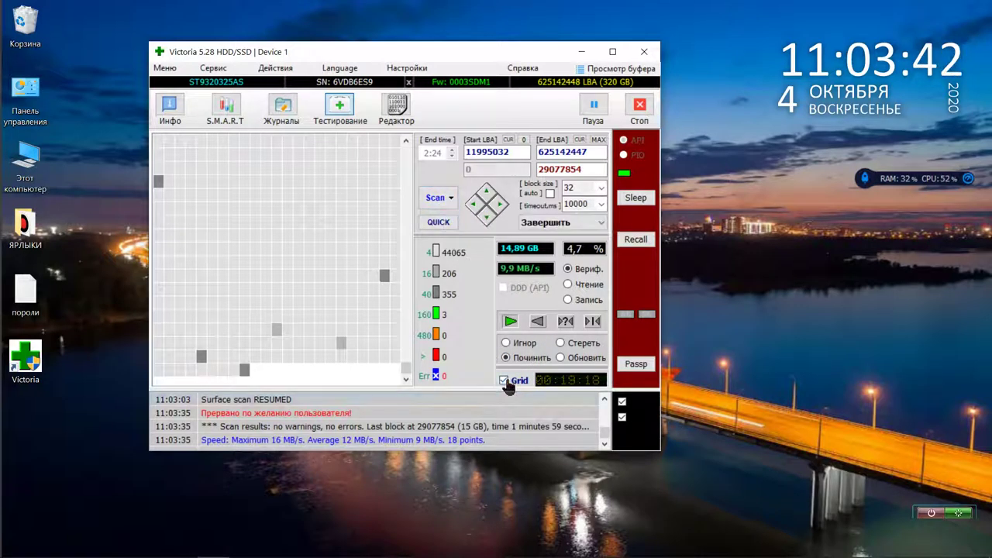
left_click(504, 381)
left_click(436, 199)
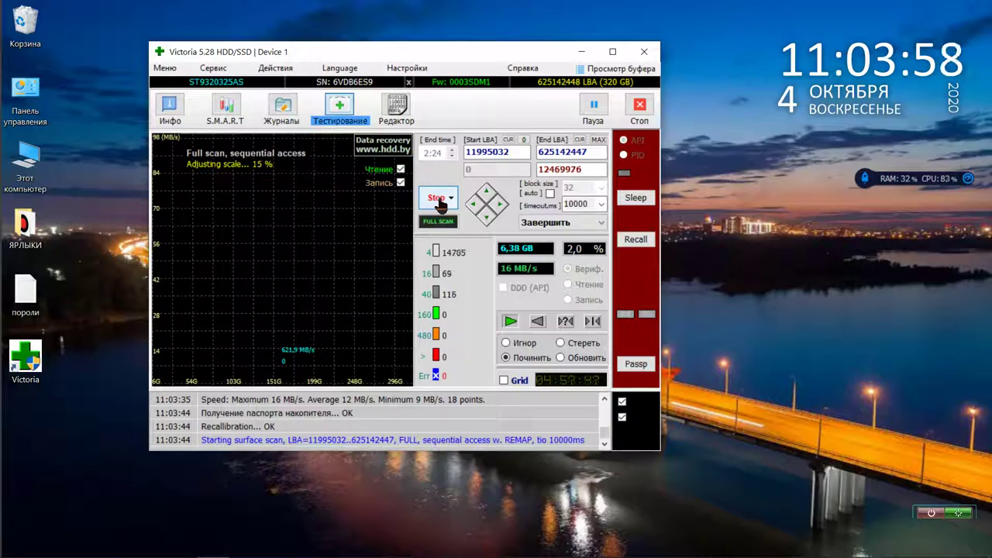
- Restart the full scan with block size 512, and switch its display to the block grid and back to the graph
left_click(437, 200)
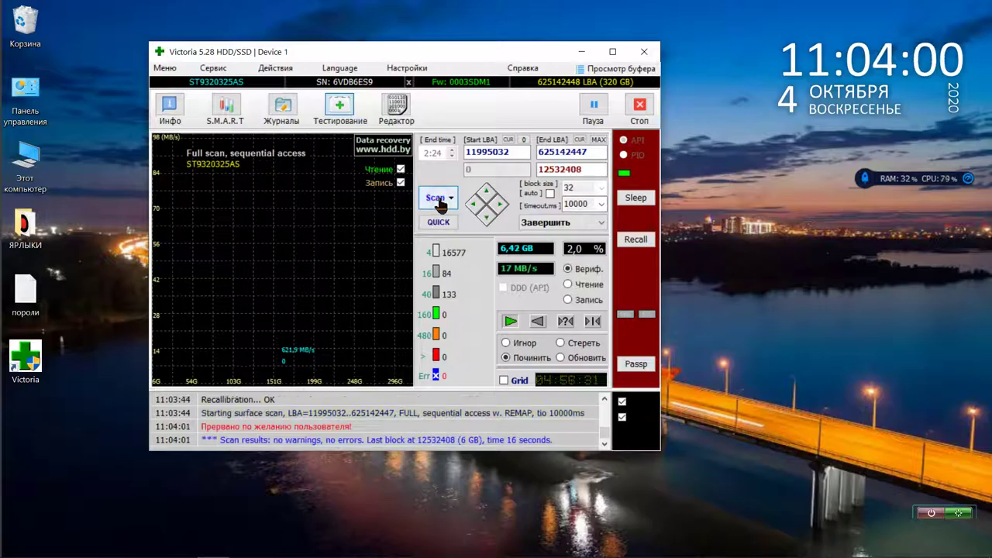
left_click(602, 189)
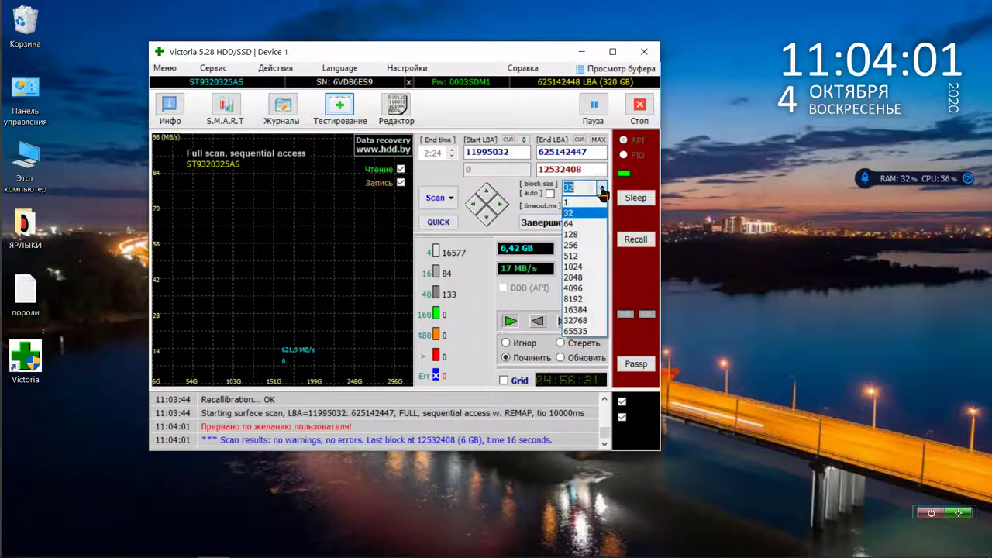
left_click(591, 255)
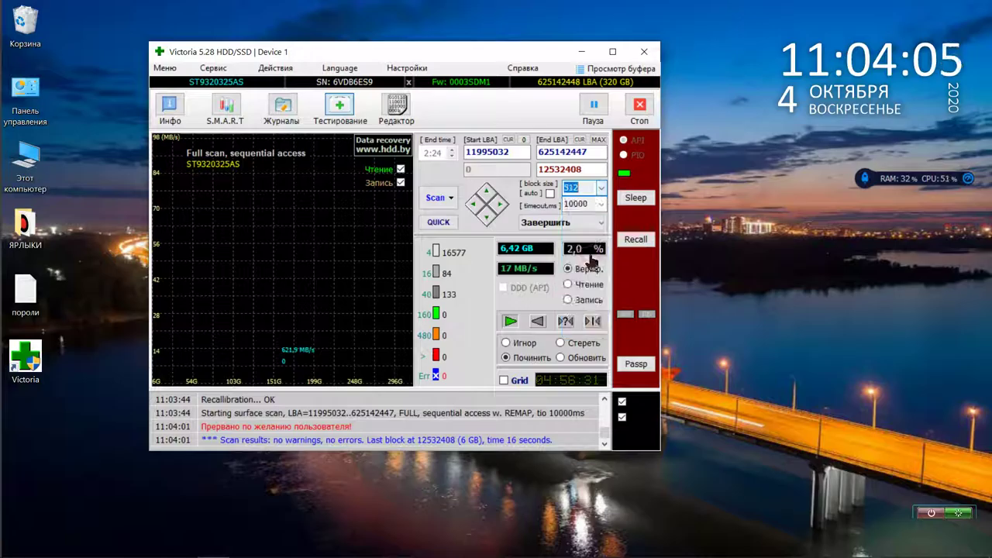
left_click(434, 198)
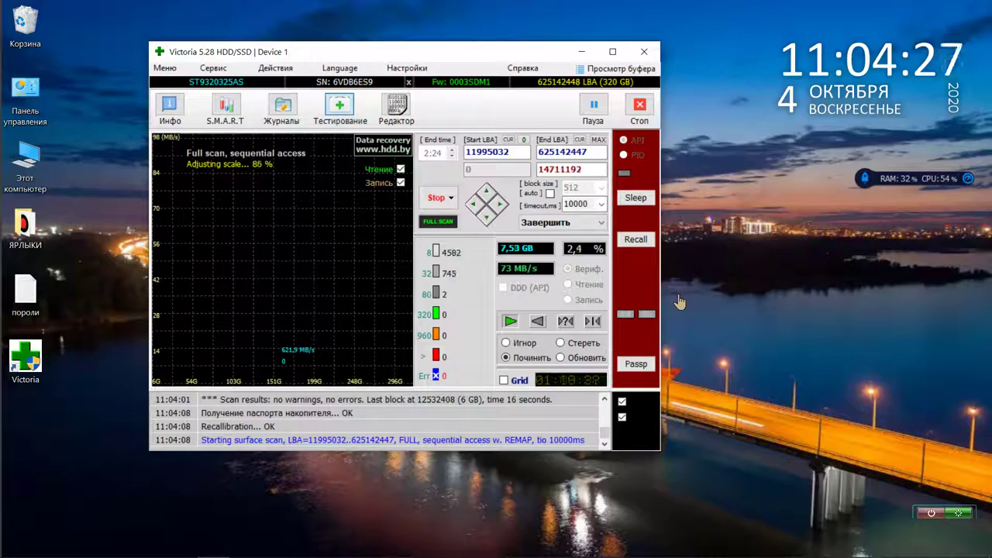
left_click(505, 382)
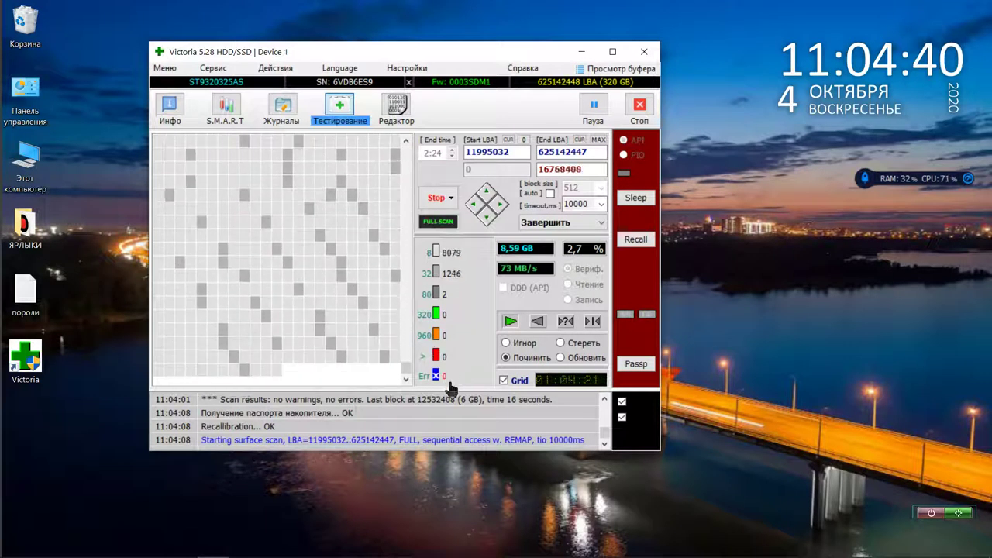
left_click(504, 381)
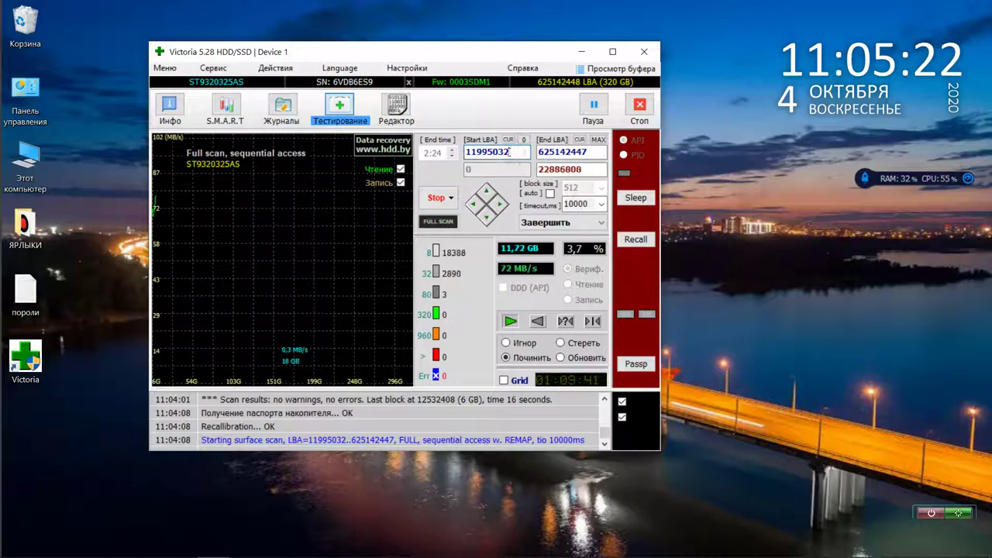
- Clear the start LBA and stop the running full scan
left_click_drag(514, 152, 466, 153)
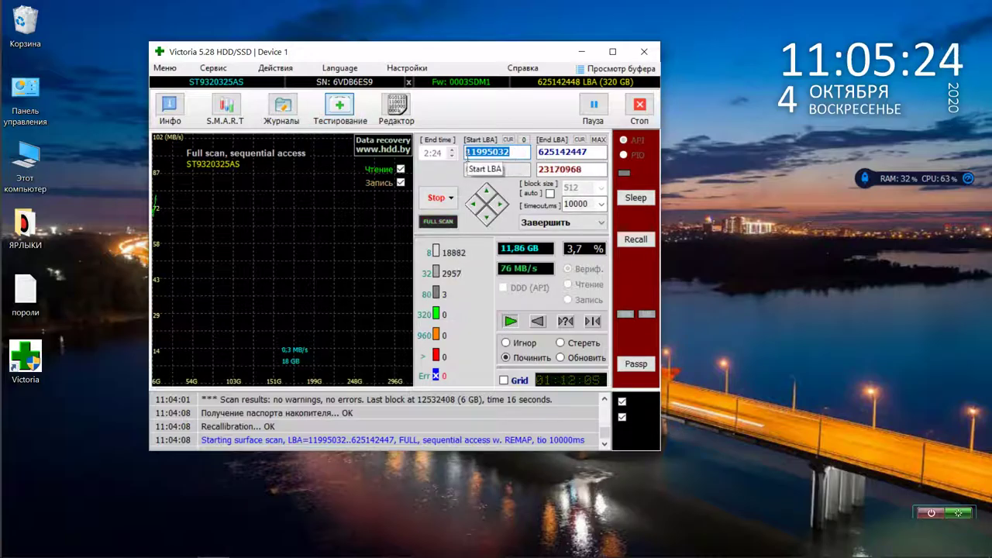
key("BackSpace")
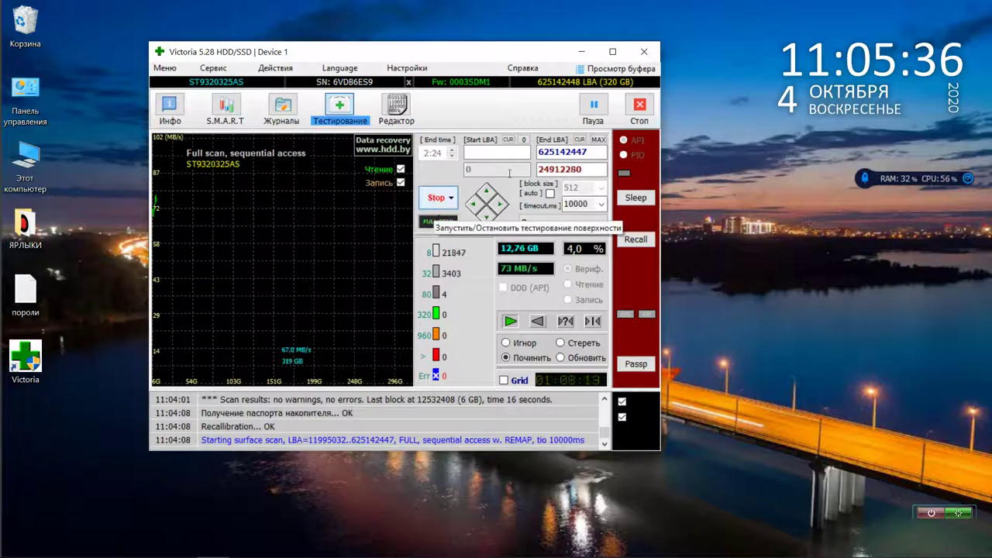
left_click(651, 110)
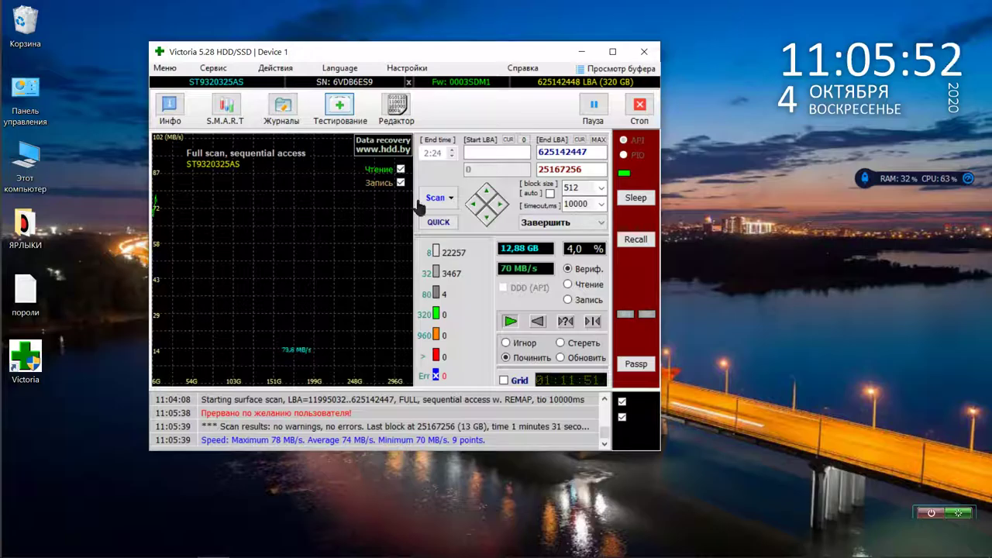
left_click(500, 208)
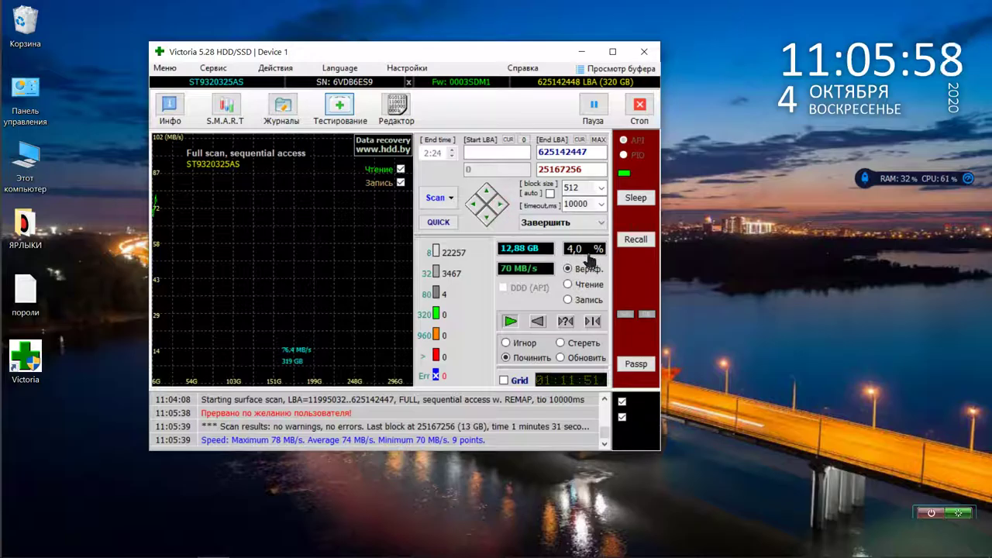
- Open the acoustic noise and power management settings (AAM / APM) and set the APM level to 176
left_click(214, 69)
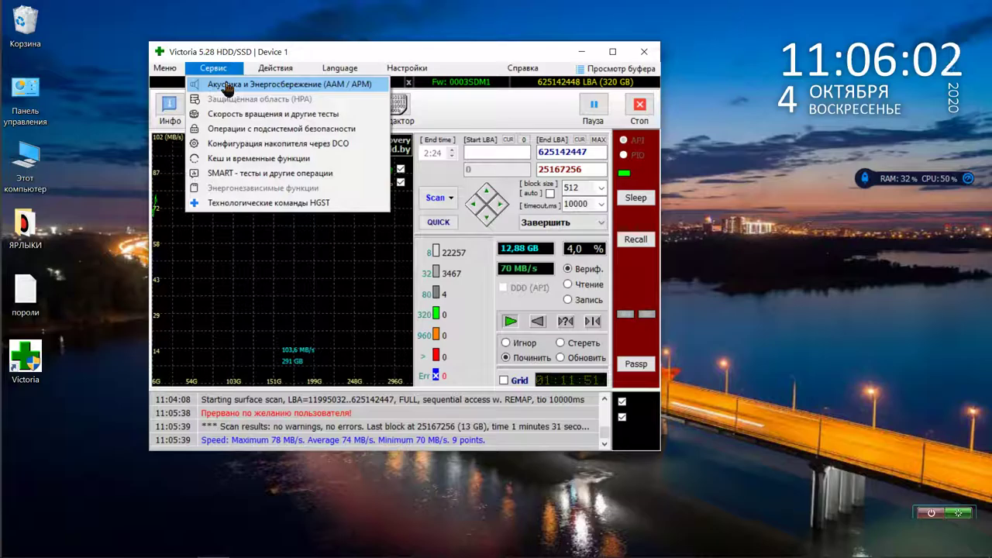
left_click(229, 86)
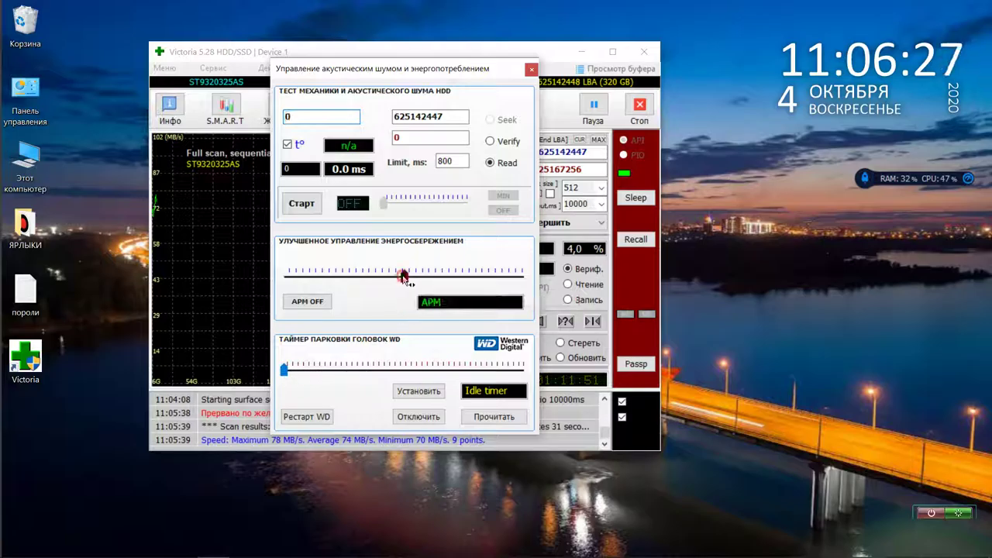
left_click_drag(404, 276, 450, 277)
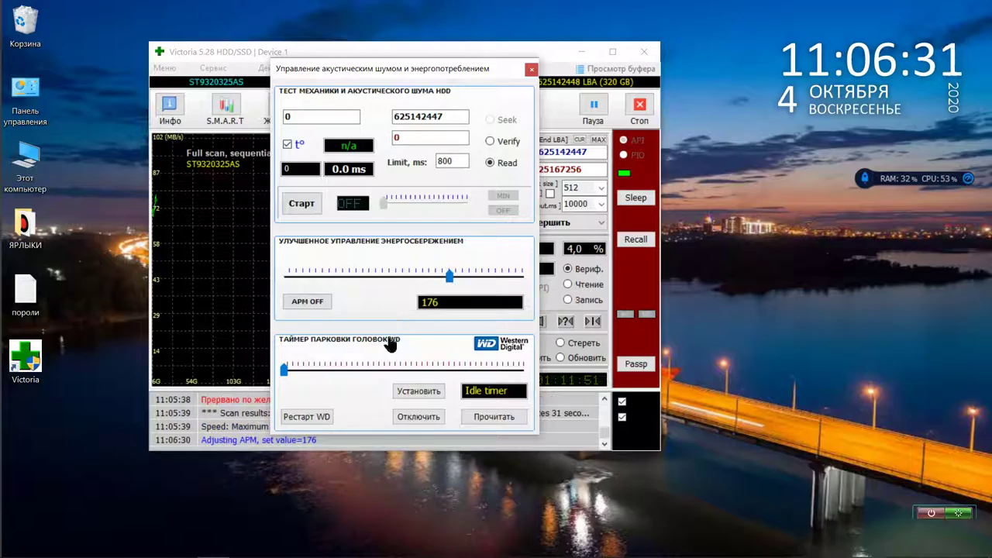
- Run the mechanical test in Read mode, switch it to Verify, stop it and close the acoustic and power settings
left_click(310, 214)
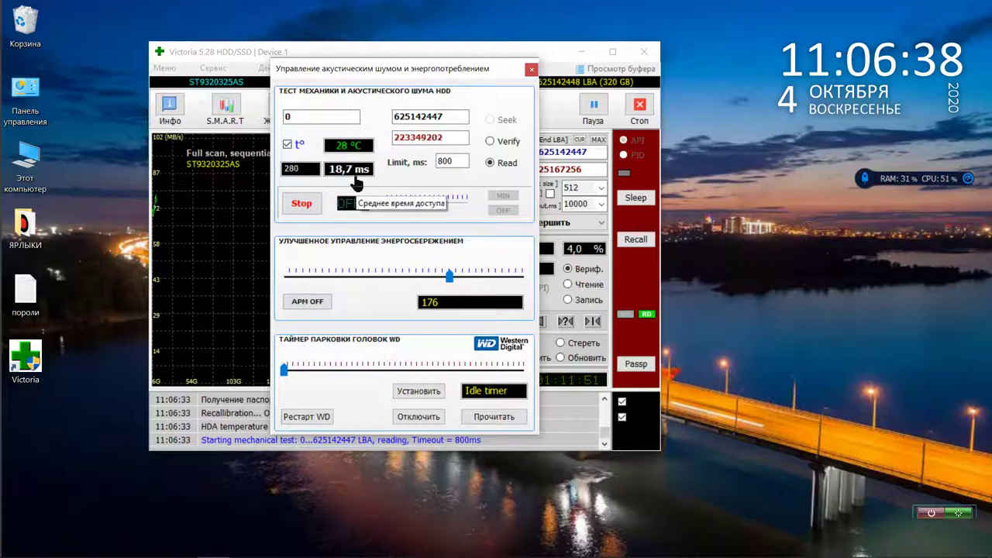
left_click(490, 142)
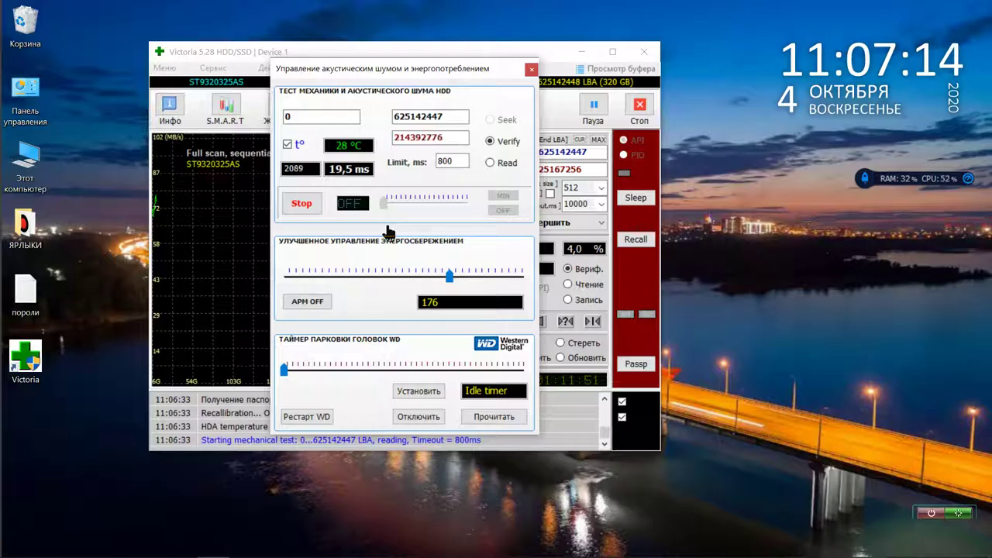
left_click(301, 205)
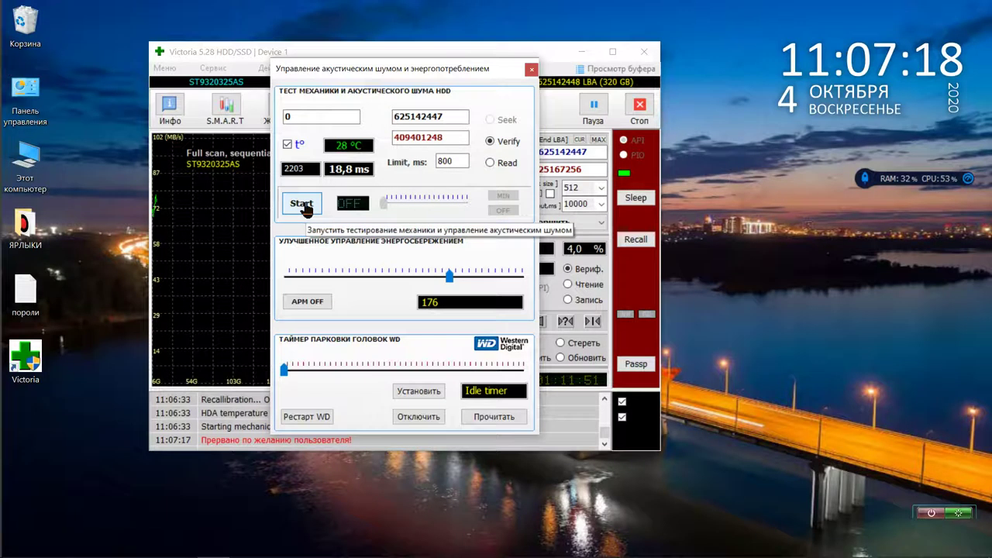
left_click(531, 71)
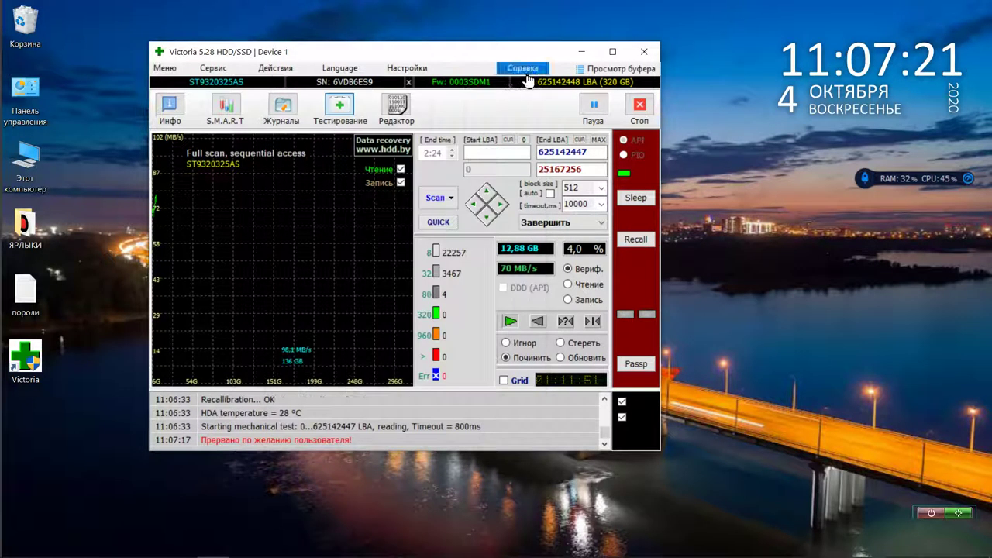
- Measure the drive's spindle rotation speed (RPM) with the mini-tests and close them
left_click(220, 69)
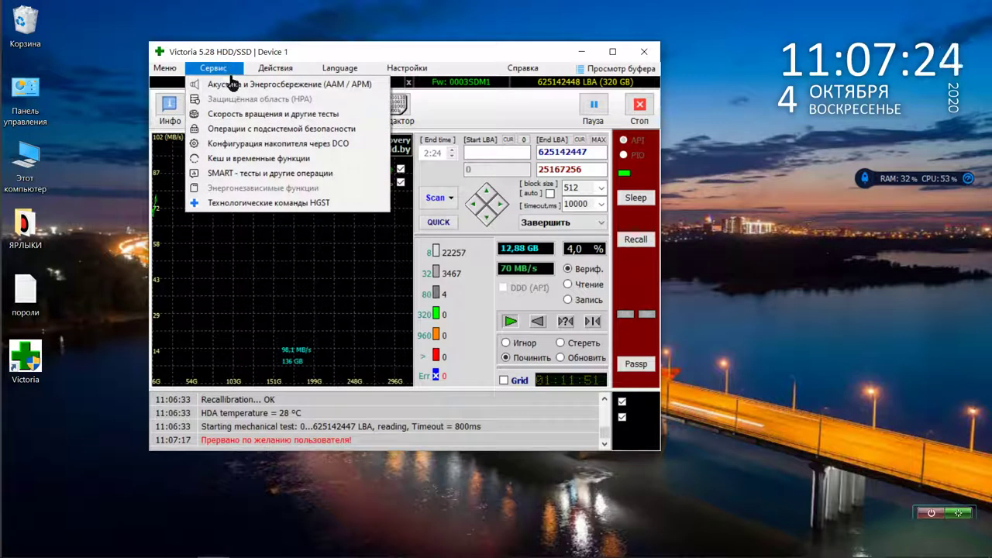
left_click(245, 115)
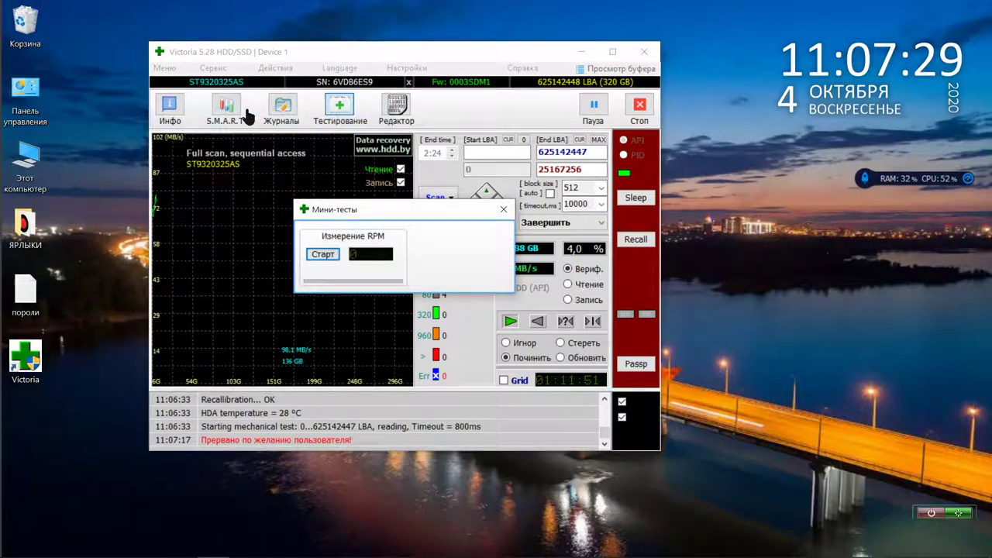
left_click(322, 255)
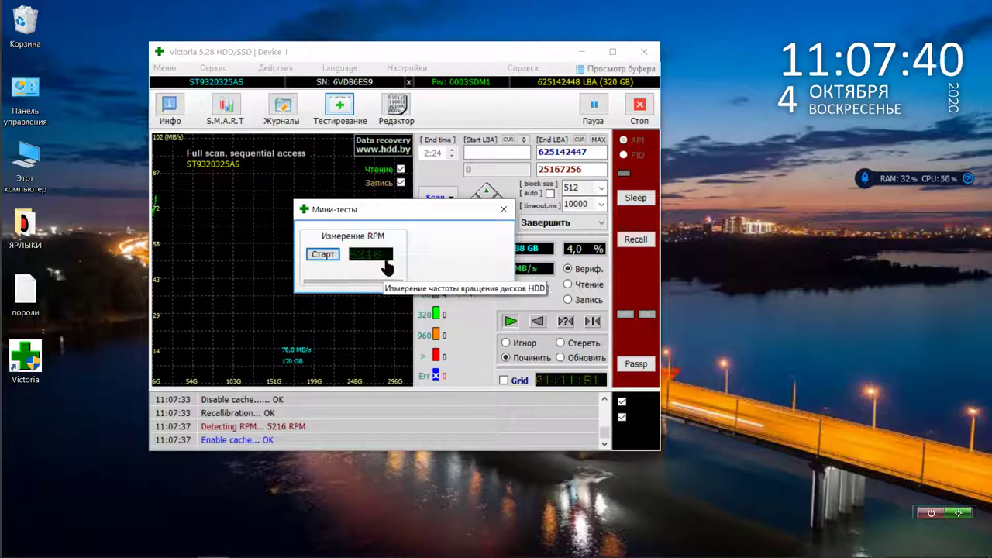
left_click(503, 210)
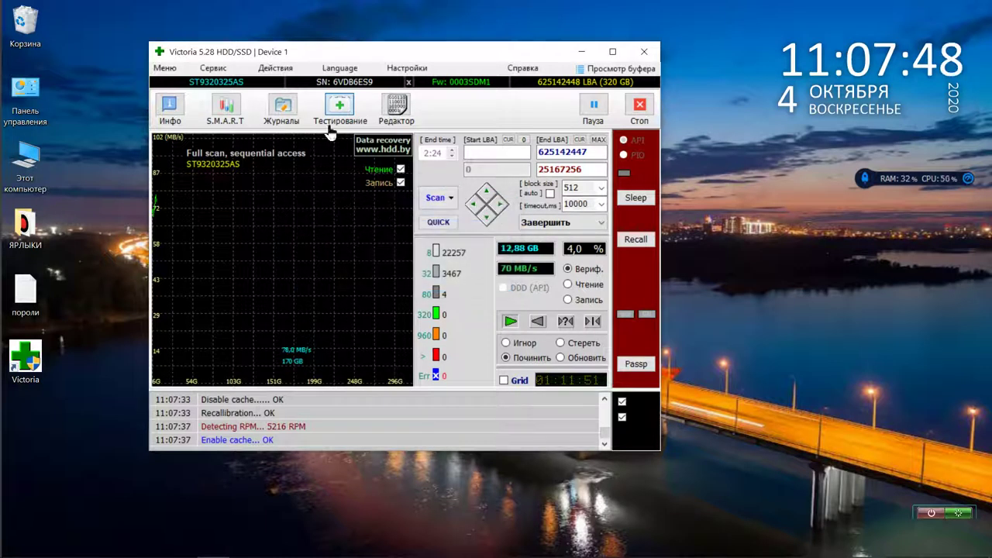
- View the drive's security subsystem options for passwords and data erasure, and close them unchanged
left_click(224, 68)
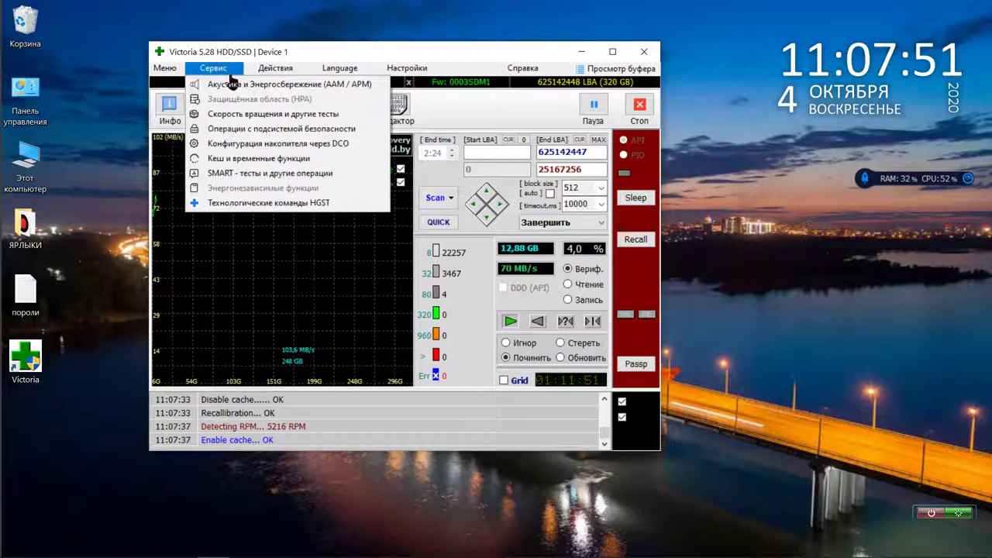
left_click(251, 132)
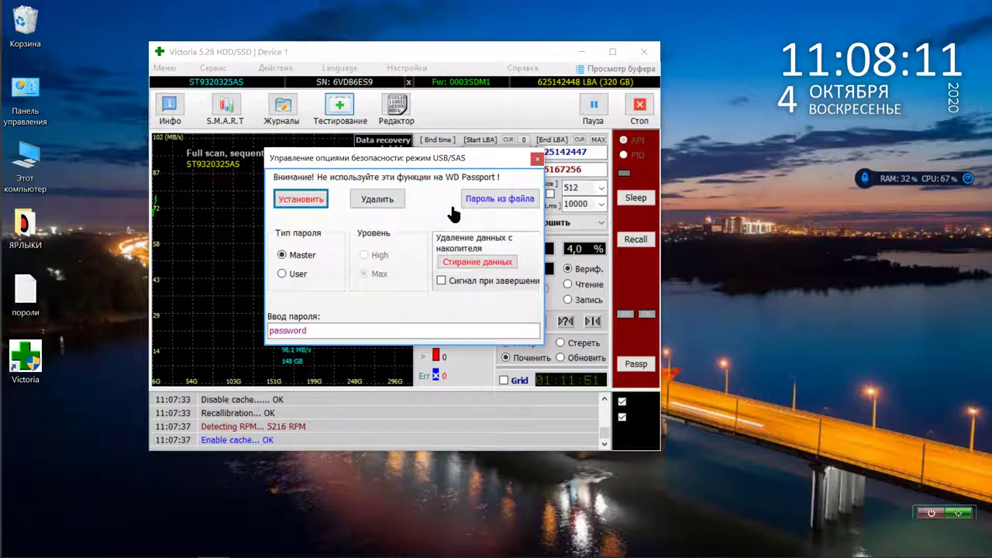
left_click(536, 161)
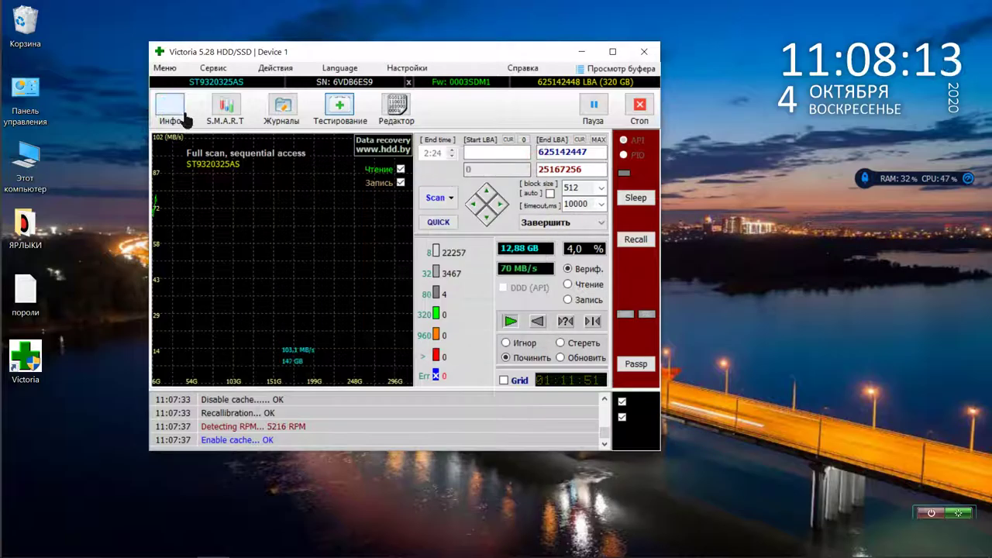
- Get the drive's factory DCO configuration, request its restore, apply the configuration and close the DCO settings
left_click(212, 69)
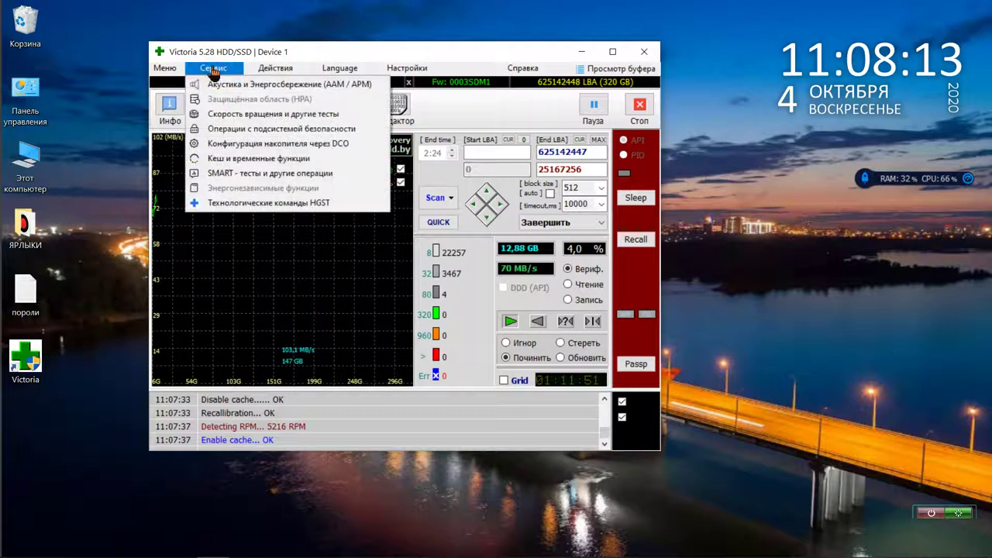
left_click(231, 146)
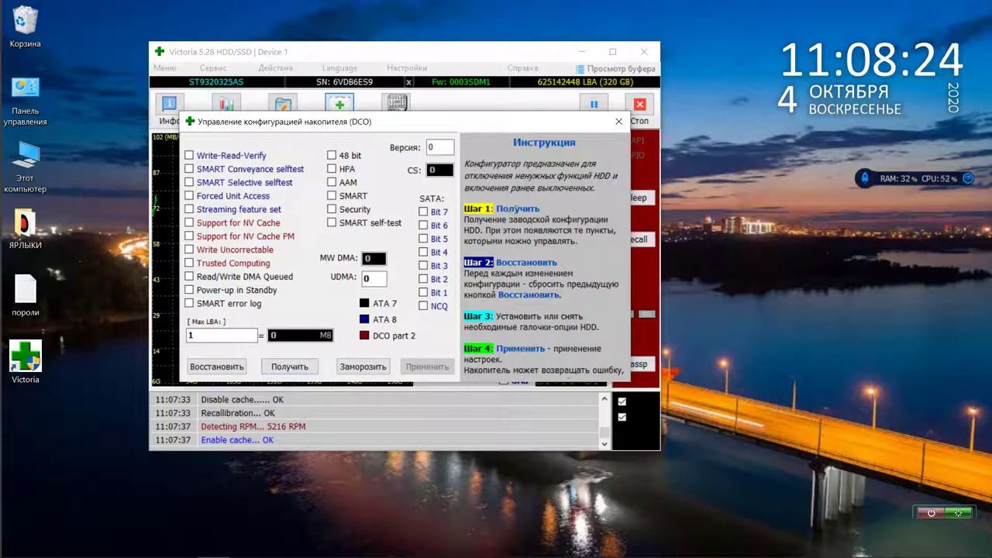
left_click(293, 371)
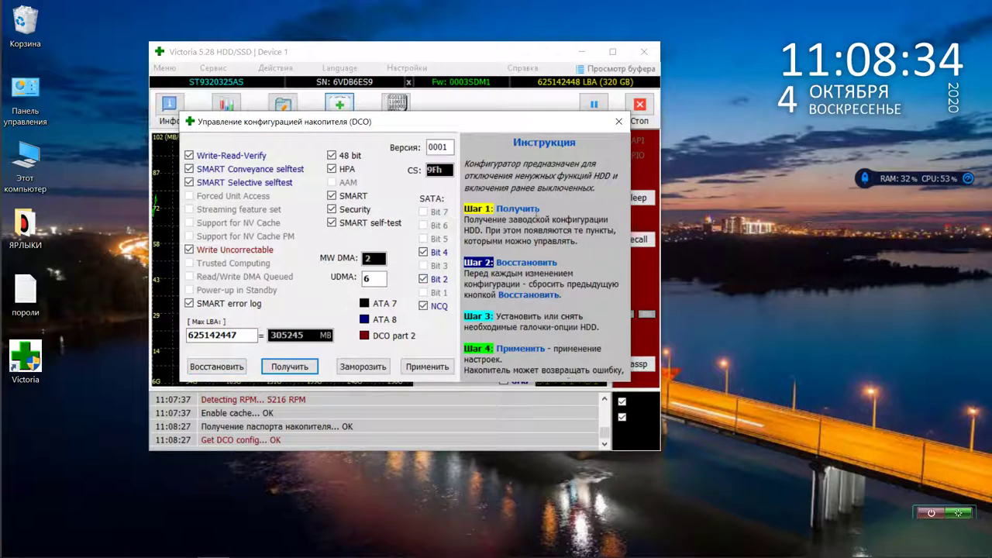
left_click(222, 365)
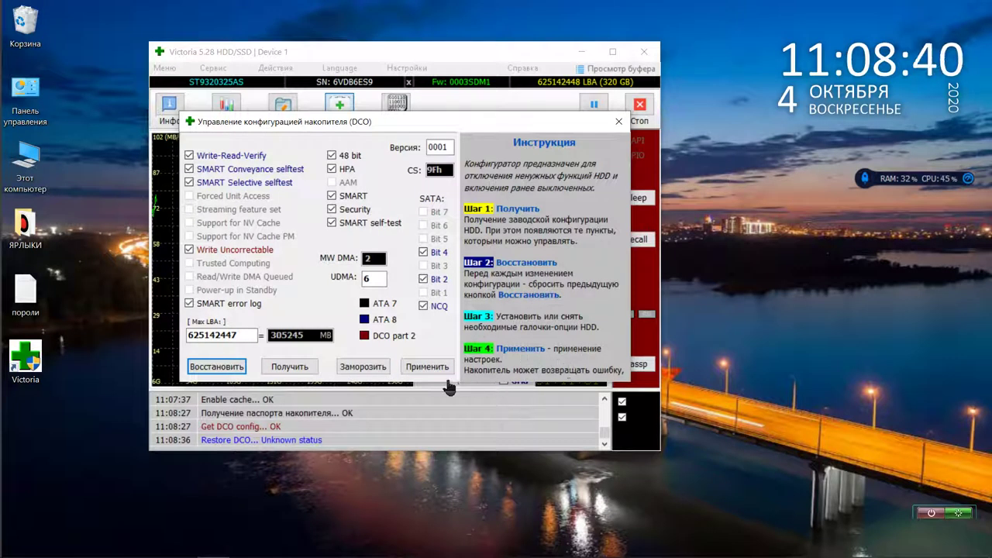
left_click(426, 366)
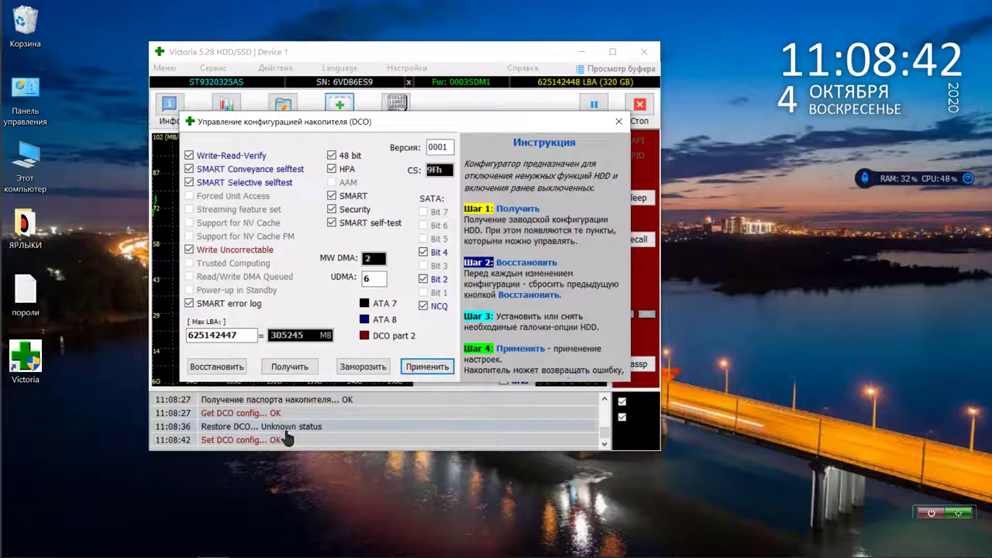
left_click(618, 123)
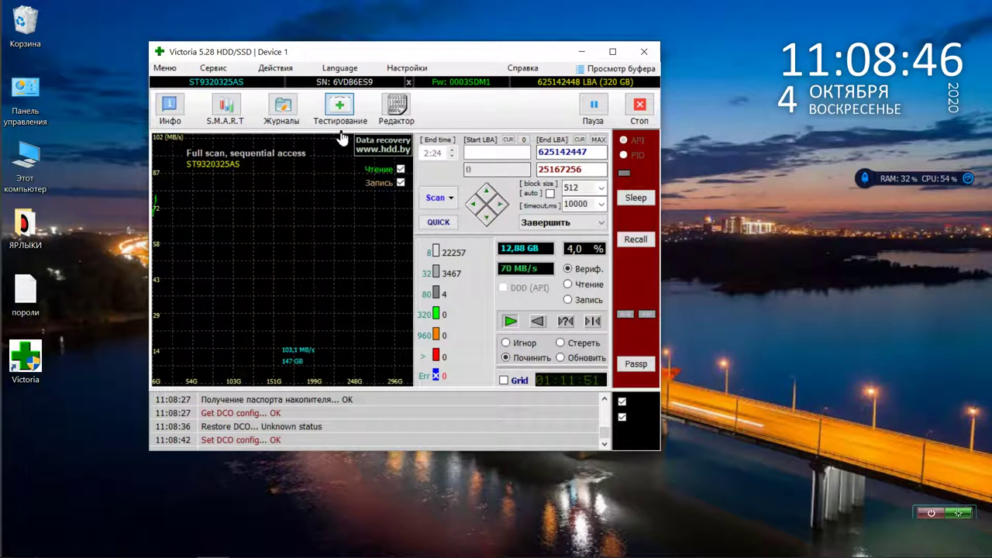
- Switch to File Explorer and open the LOGS folder inside the victoria folder on drive E:
left_click(221, 68)
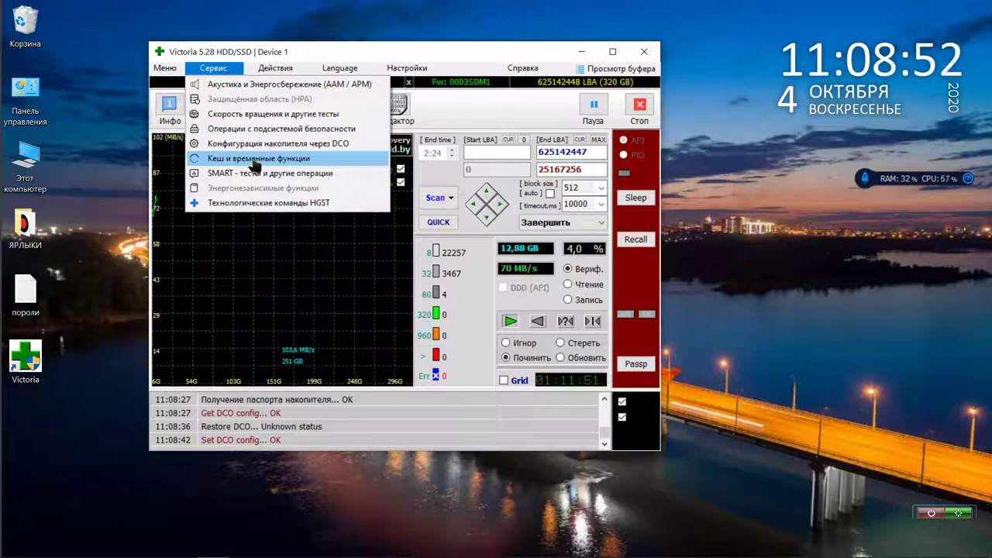
double_click(38, 161)
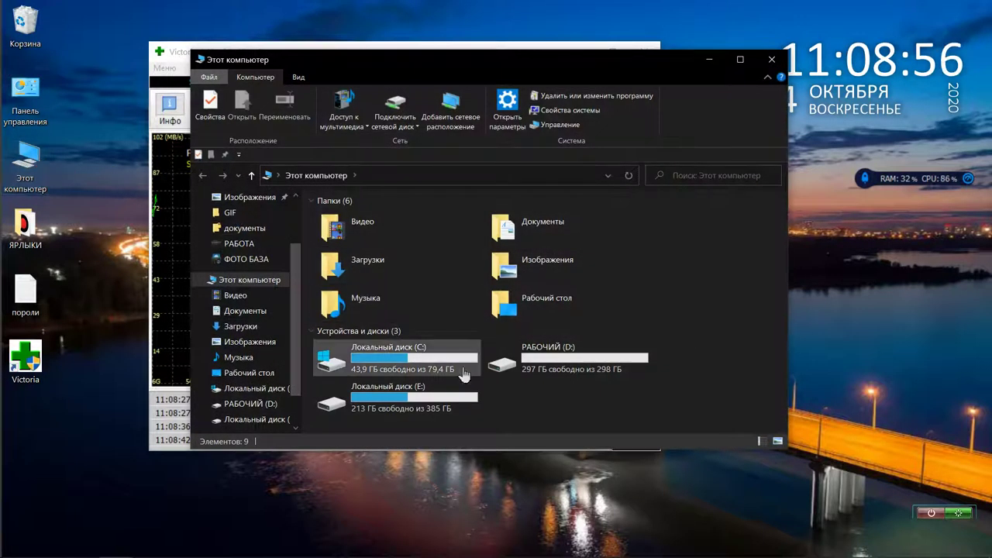
double_click(447, 398)
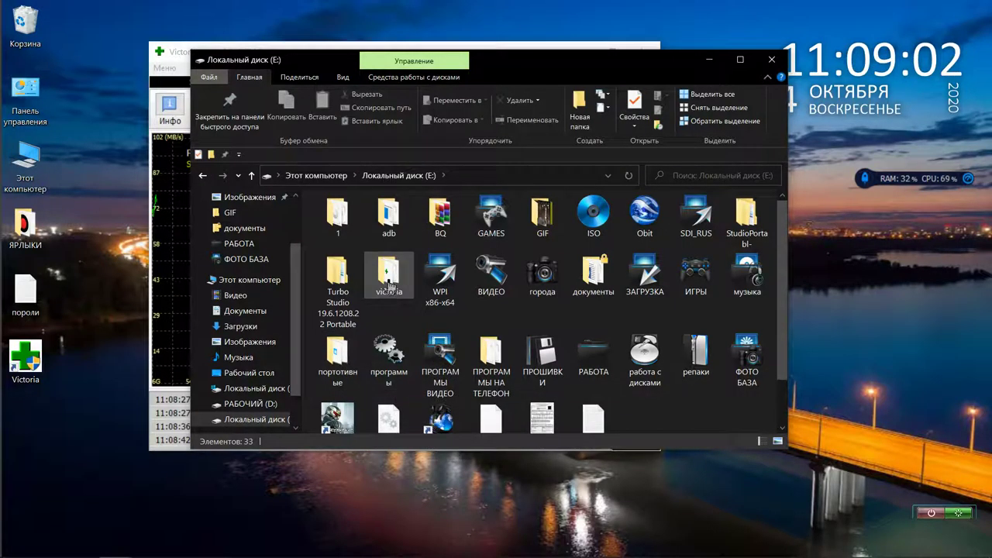
mouse_move(389, 286)
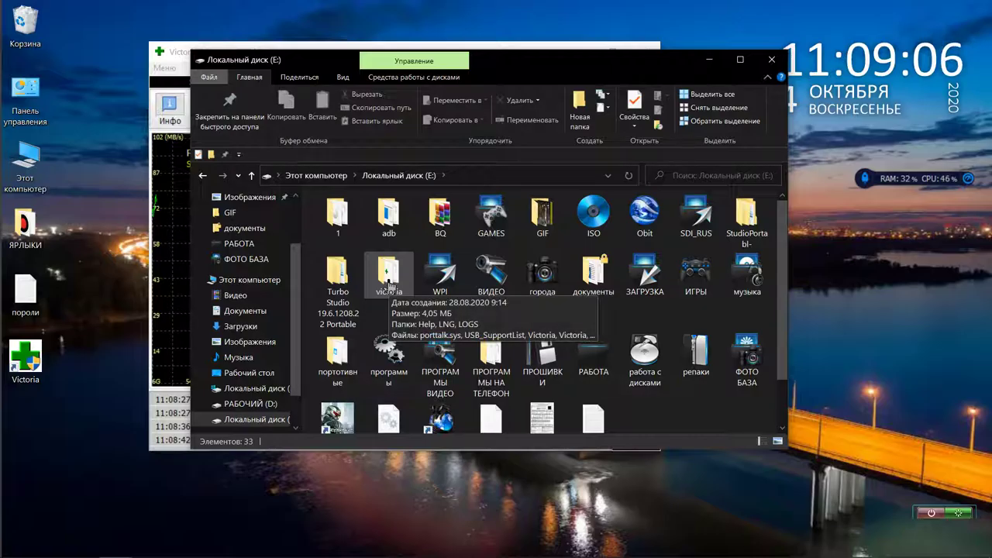
left_click(389, 284)
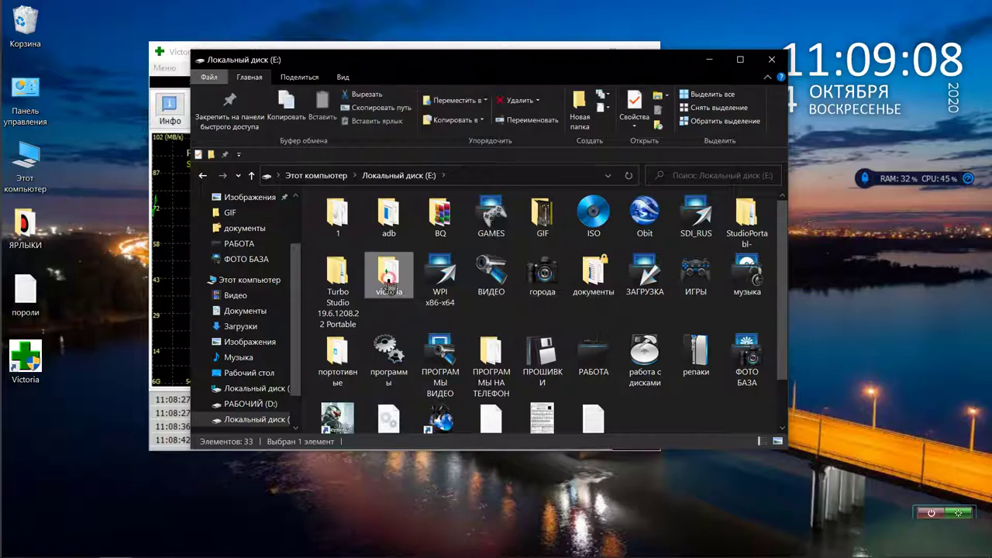
double_click(389, 285)
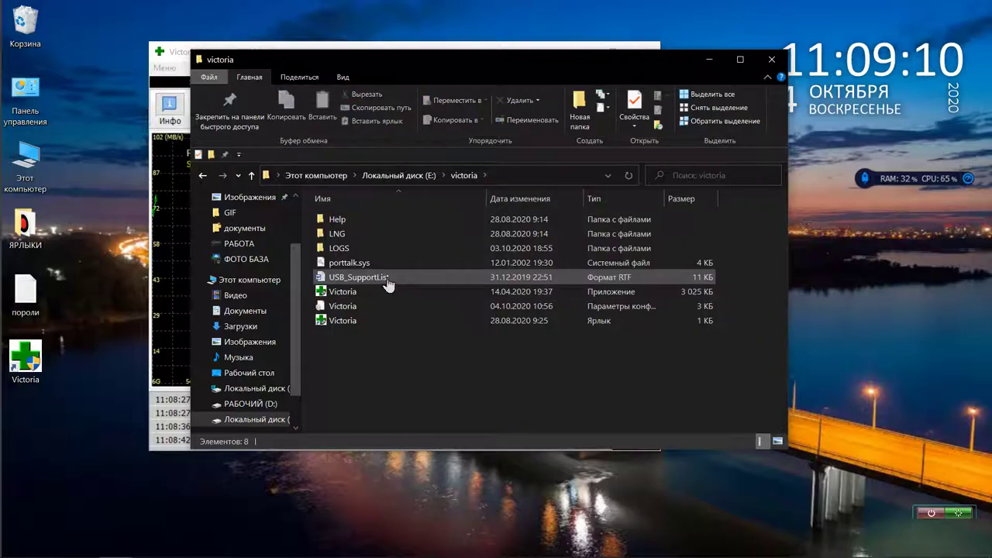
double_click(362, 249)
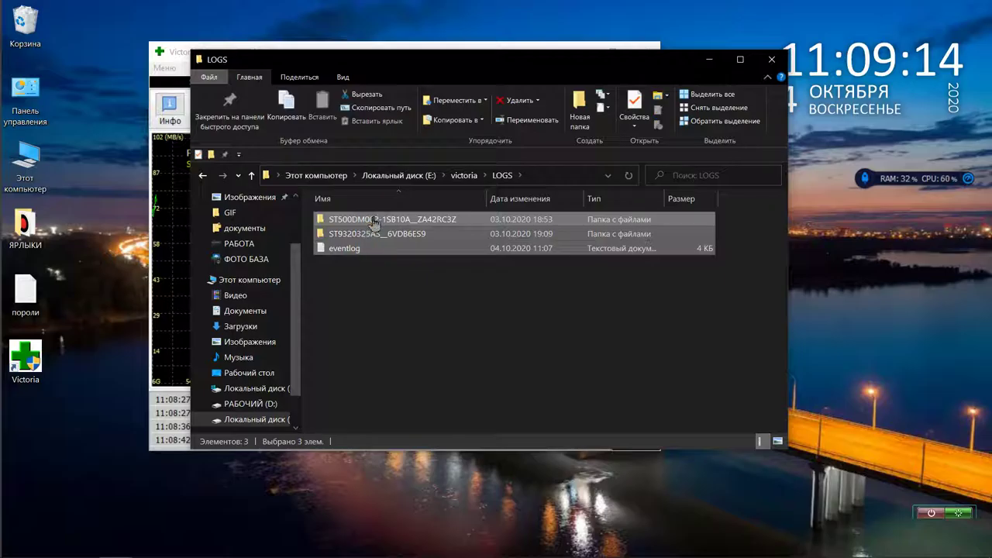
- Look into the ST500DM002 drive's log folder, return to the LOGS folder and close File Explorer
double_click(371, 220)
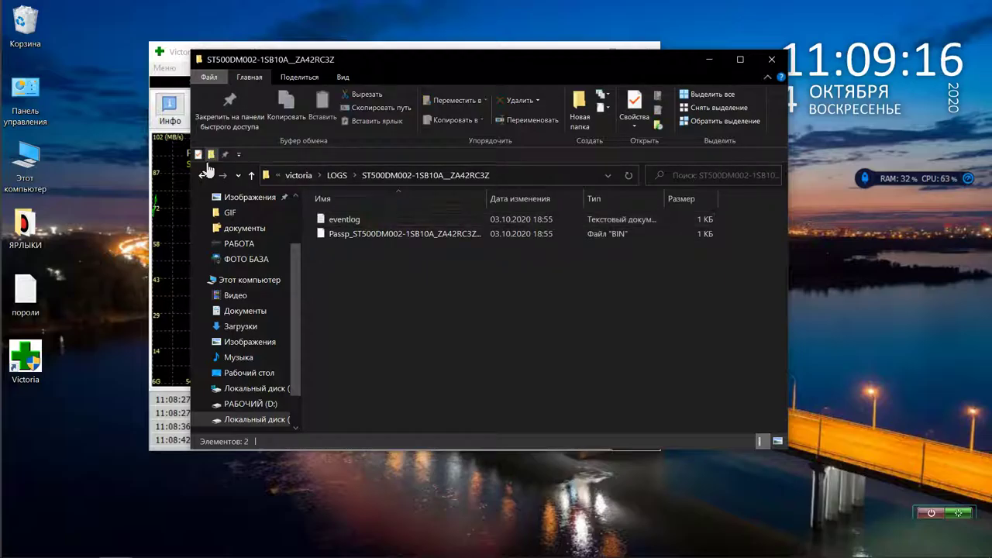
left_click(203, 176)
left_click(203, 177)
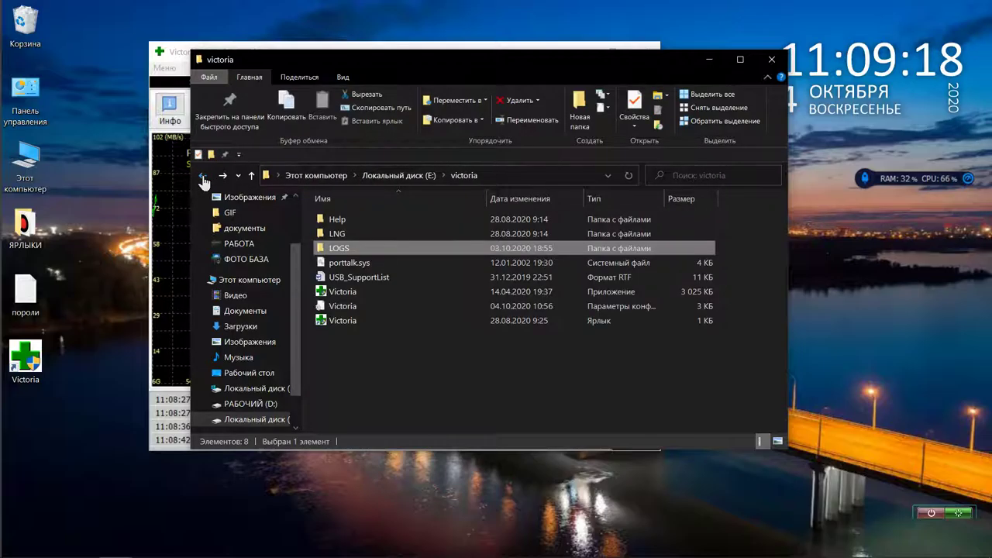
double_click(333, 248)
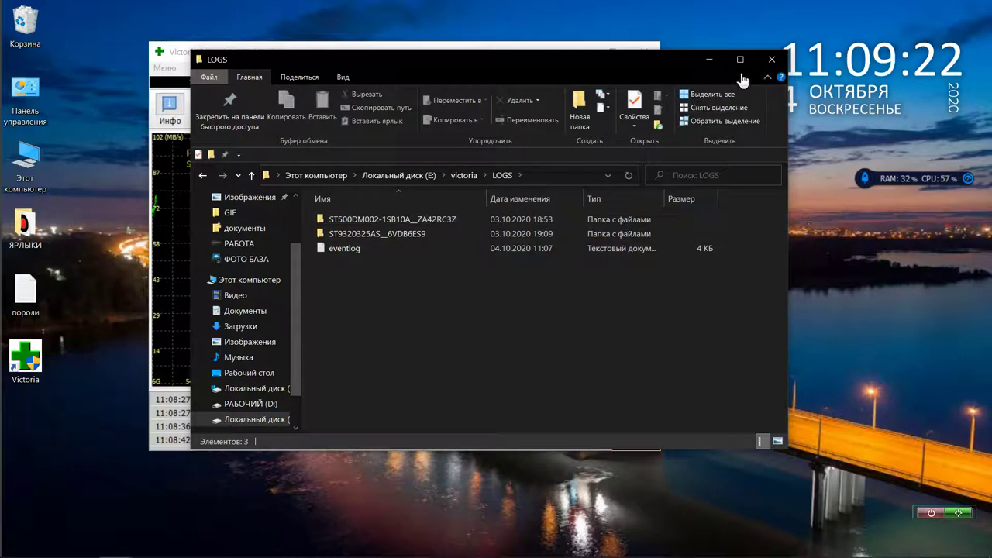
left_click(771, 59)
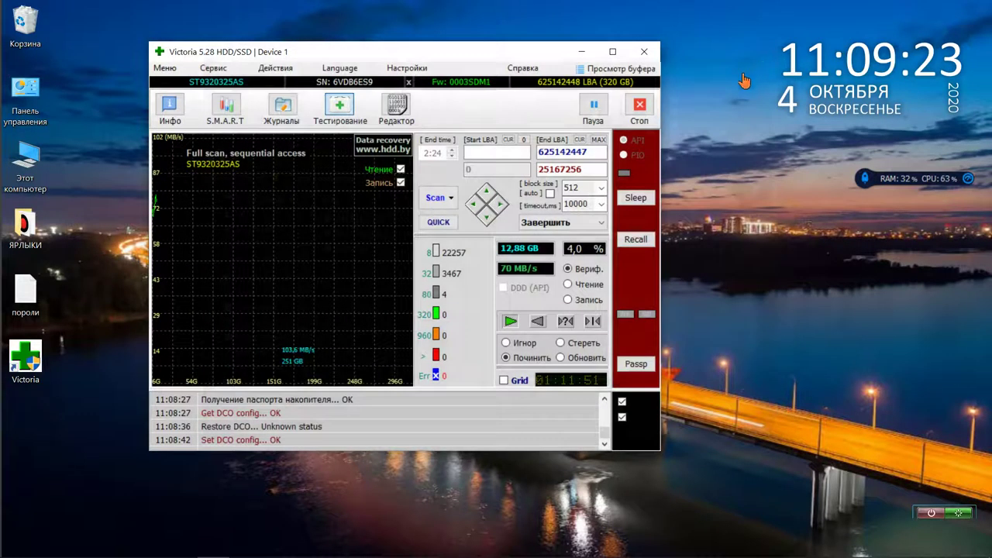
- View the S.M.A.R.T. tests and operations window and close it
left_click(225, 69)
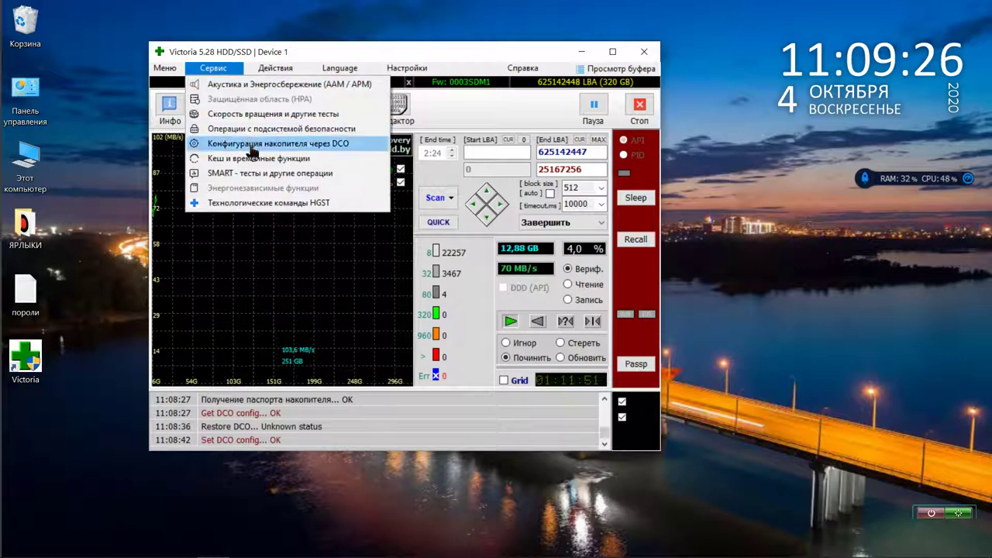
left_click(258, 175)
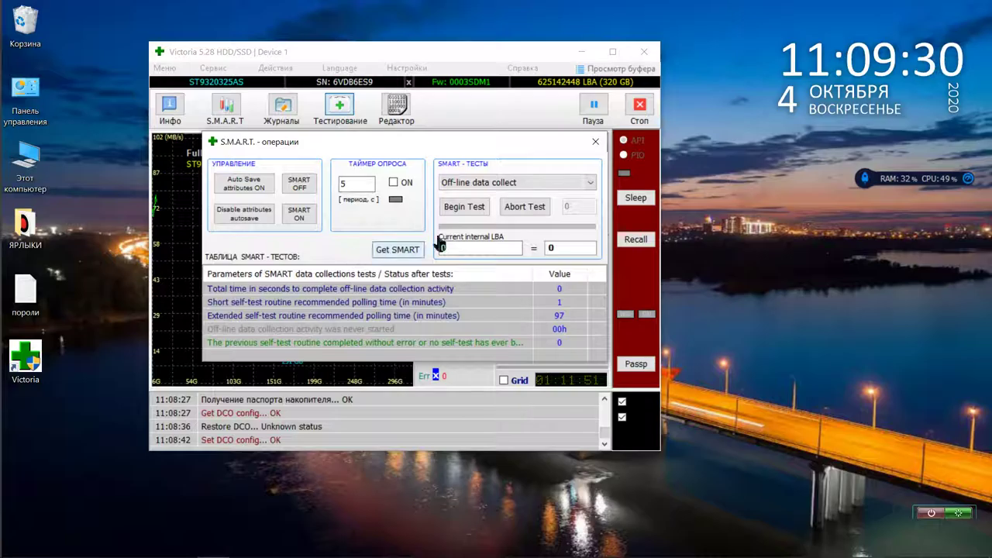
left_click(595, 141)
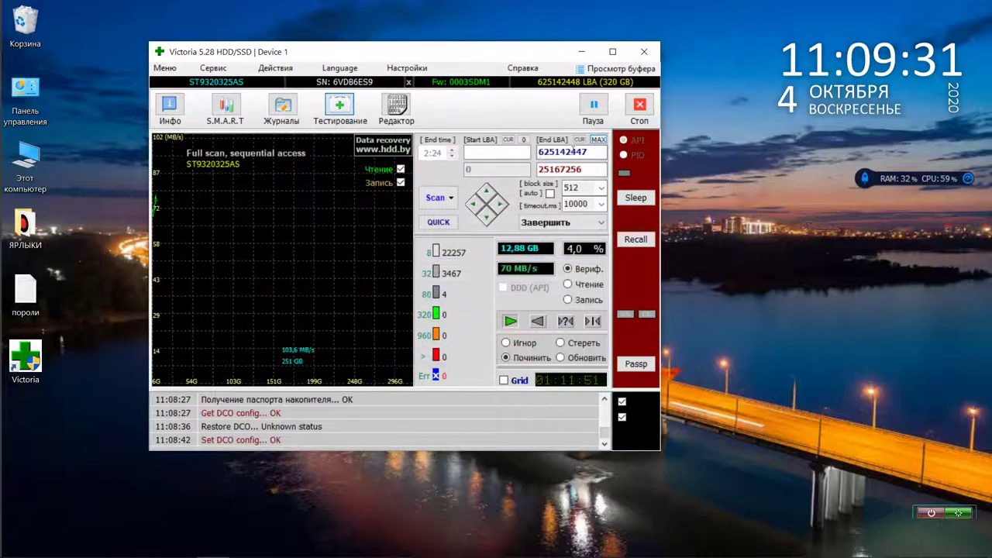
- Try to clear the SMART data with the IBM/HGST technological utility, and close the utility
left_click(213, 67)
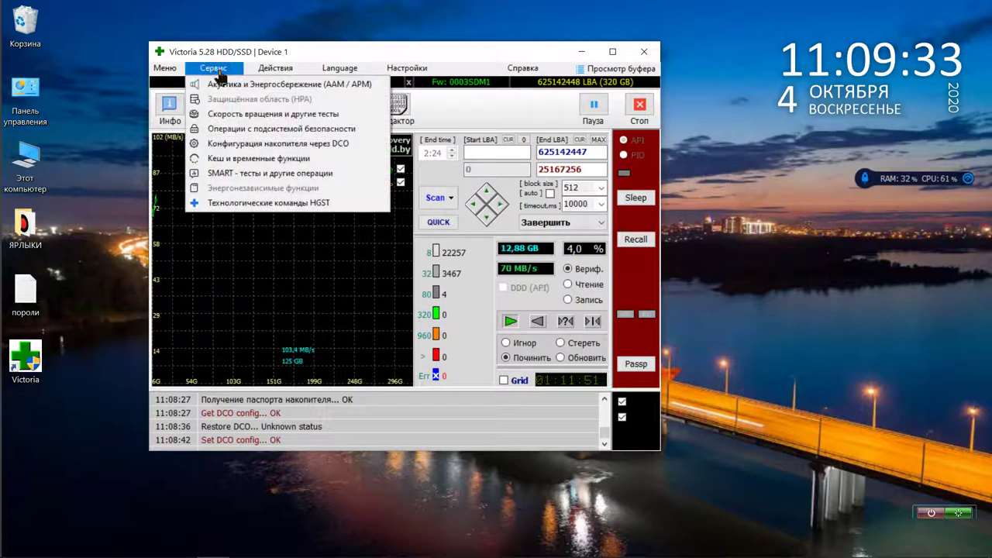
left_click(245, 203)
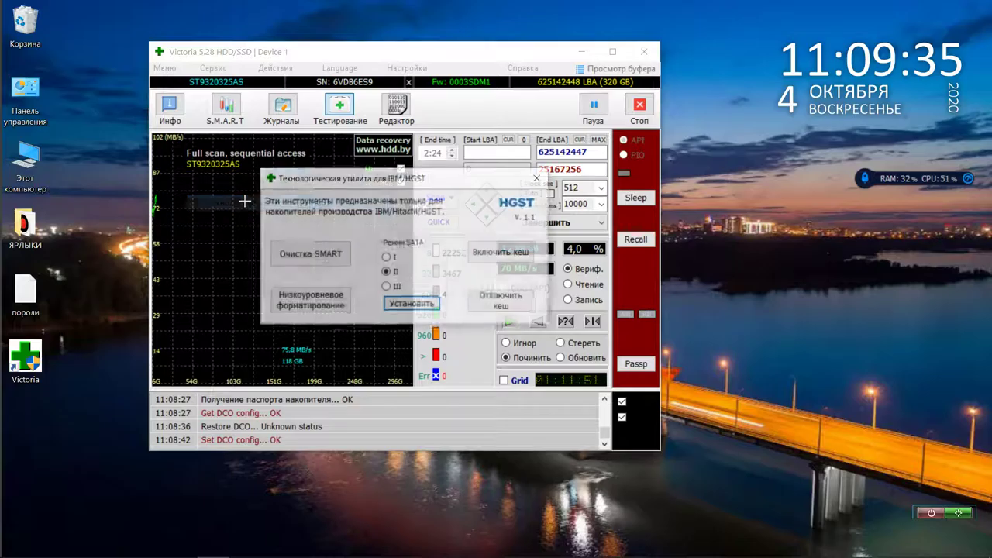
left_click(314, 255)
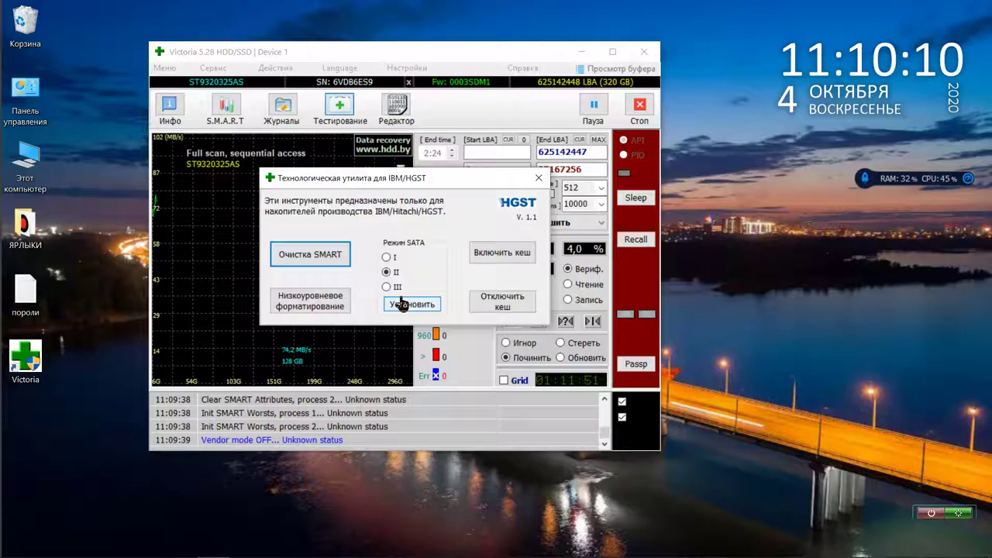
left_click(541, 176)
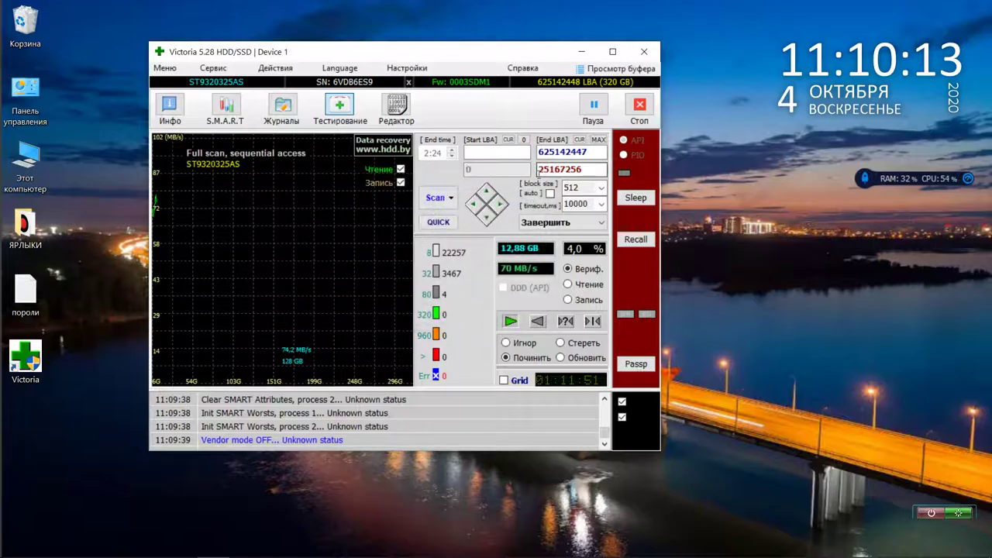
- Run the full surface scan with the block map from the predefined actions, and stop it
left_click(261, 73)
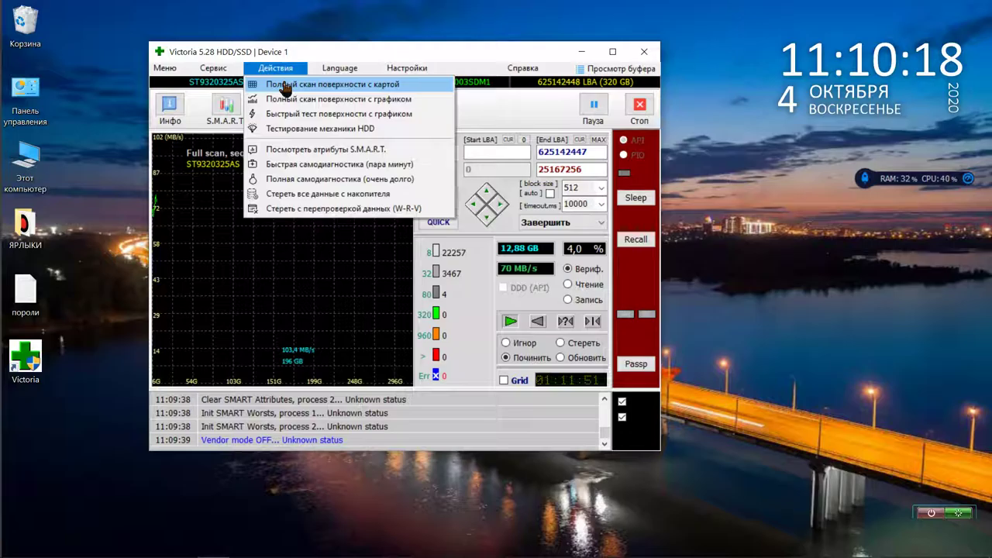
left_click(284, 82)
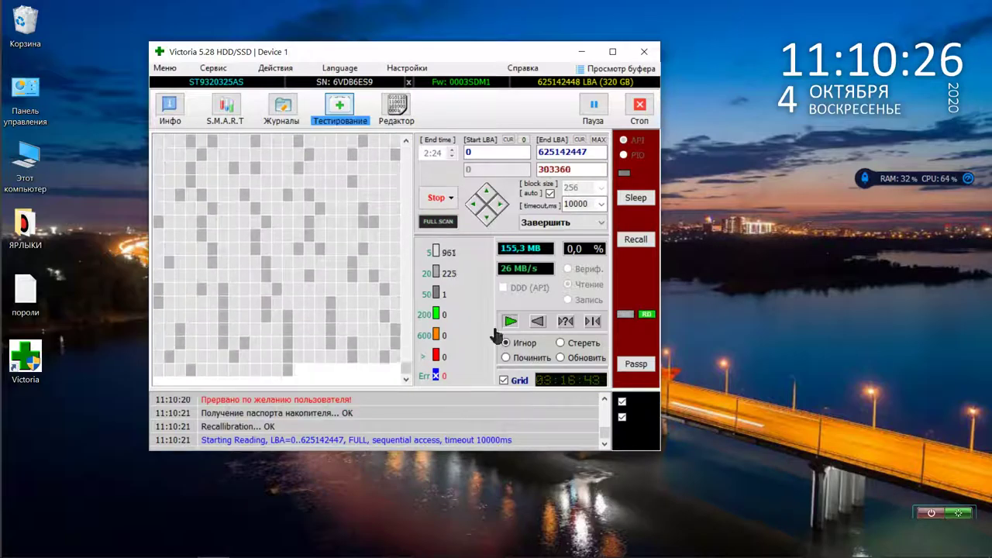
left_click(436, 199)
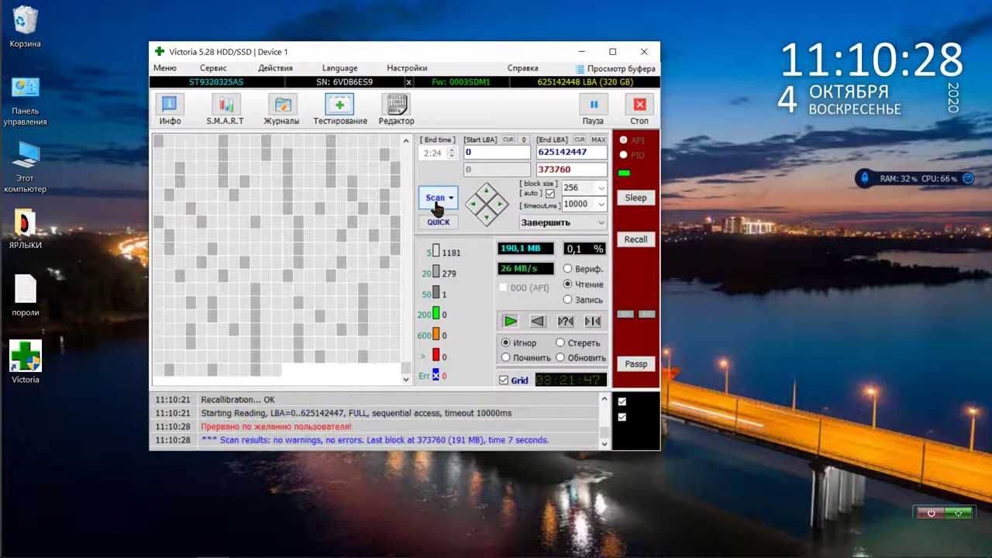
- Run the full surface scan with the graph from the predefined actions, and stop it
left_click(277, 69)
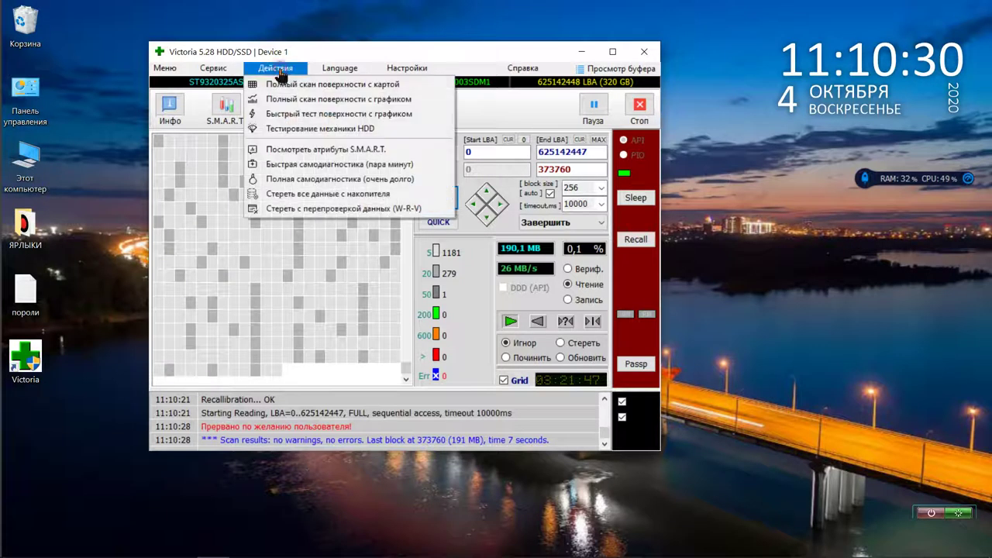
left_click(298, 101)
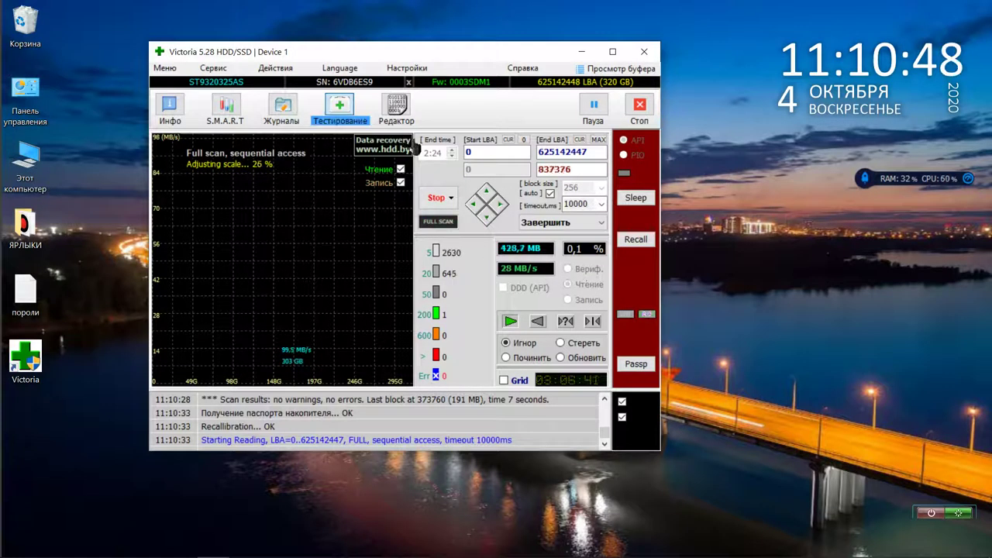
left_click(637, 112)
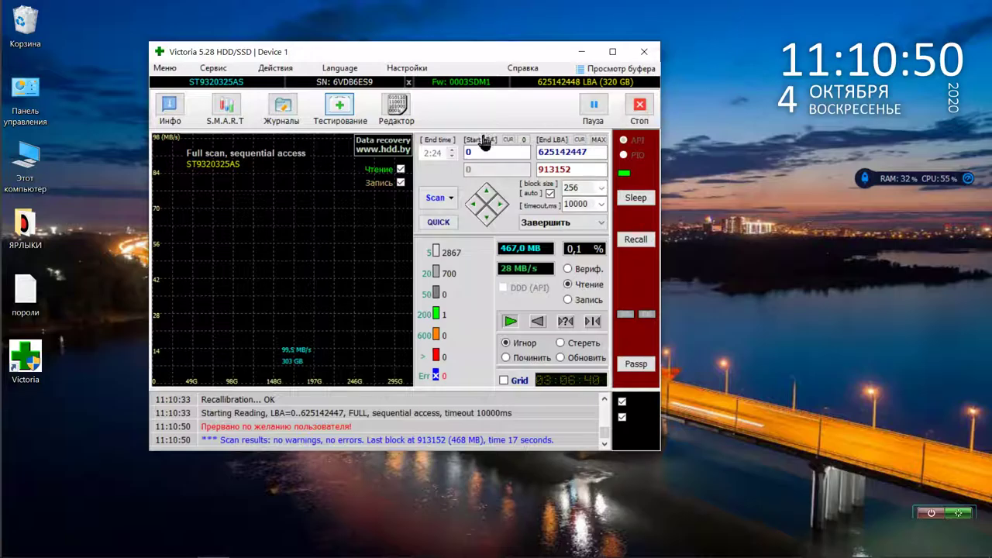
- Run the quick surface test with the graph, set defect handling to Починить during the scan, and stop it
left_click(263, 69)
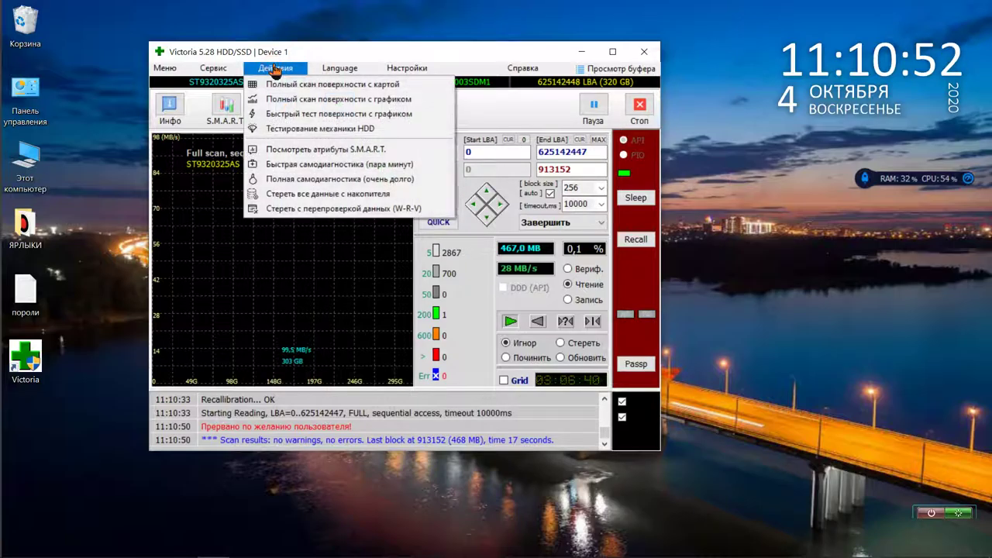
left_click(292, 115)
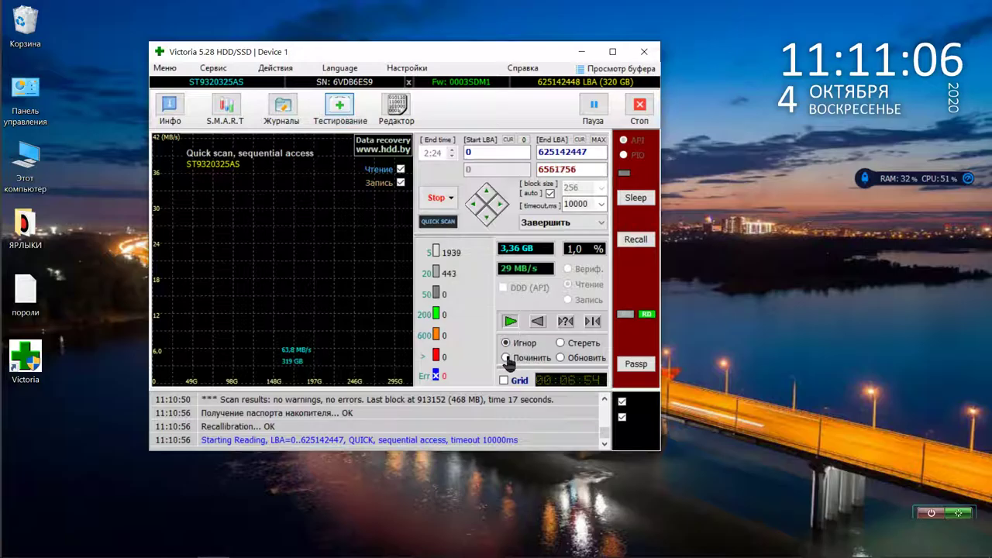
left_click(505, 358)
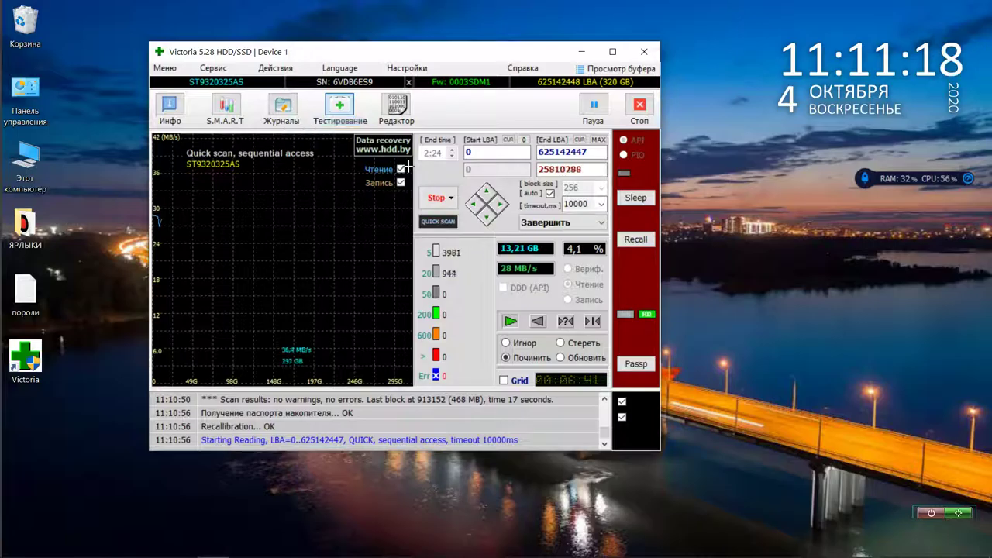
left_click(641, 113)
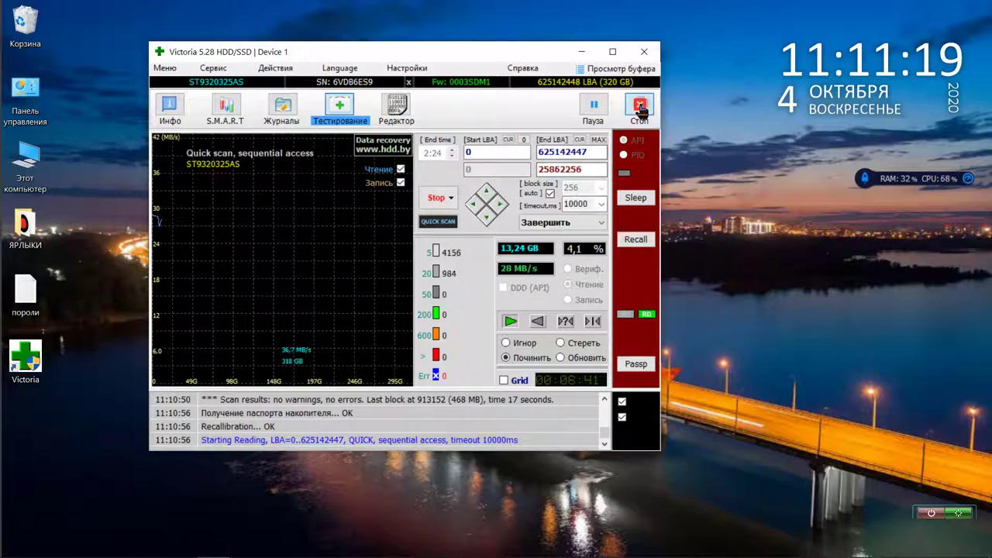
- Run the predefined HDD mechanics test, stop it, and close the acoustic noise and power management window
left_click(276, 71)
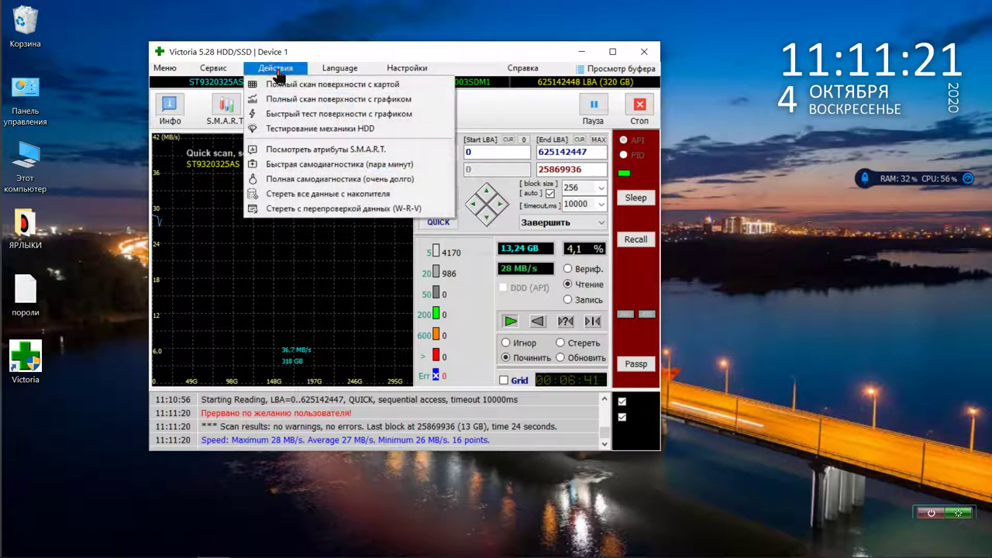
left_click(298, 132)
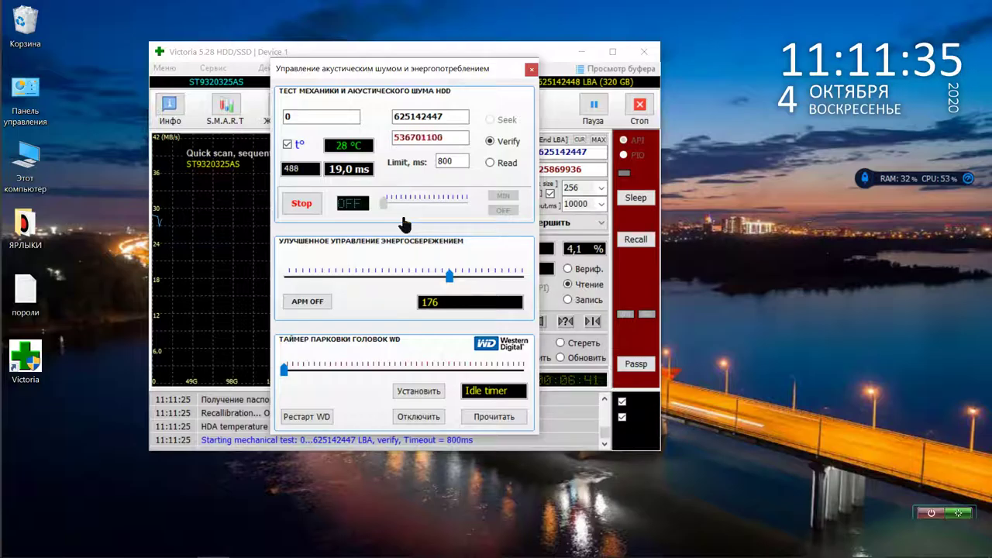
left_click(313, 211)
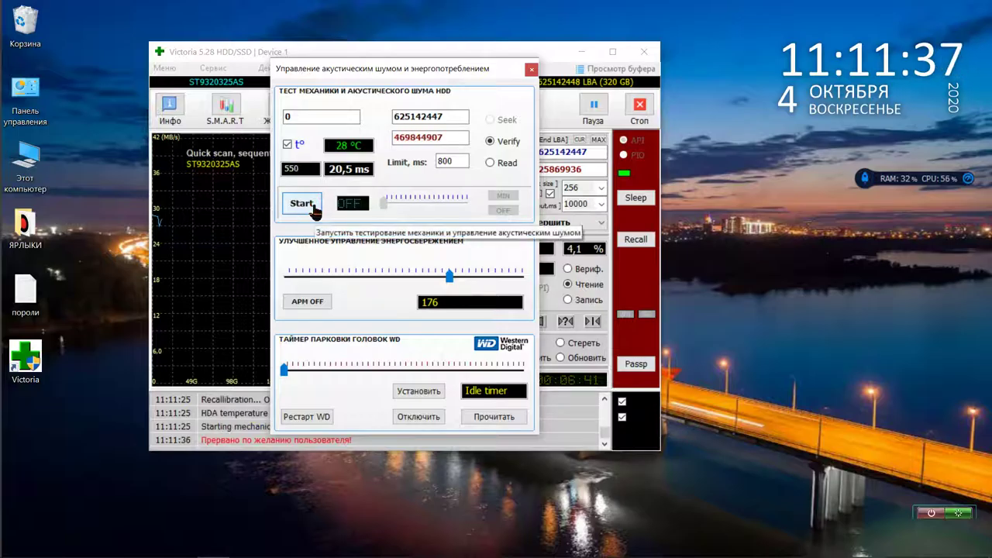
left_click(532, 70)
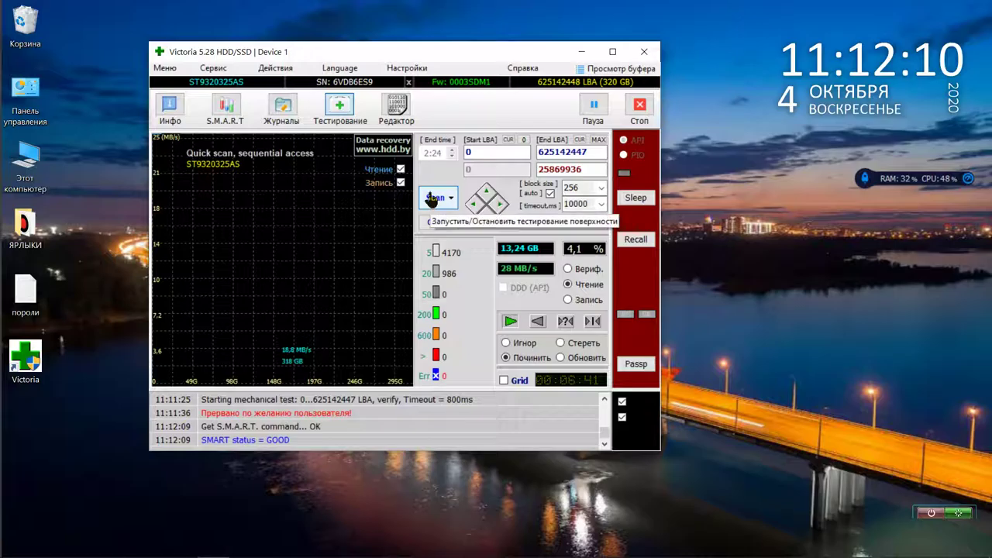
- View the S.M.A.R.T. attributes, then run the quick self-diagnosis, refresh its SMART data and close its window
left_click(276, 68)
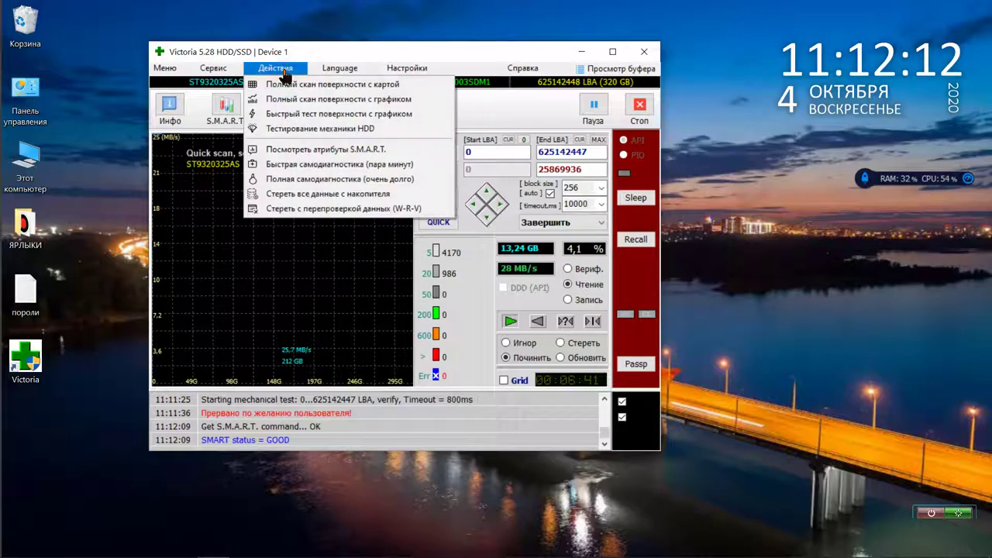
left_click(307, 150)
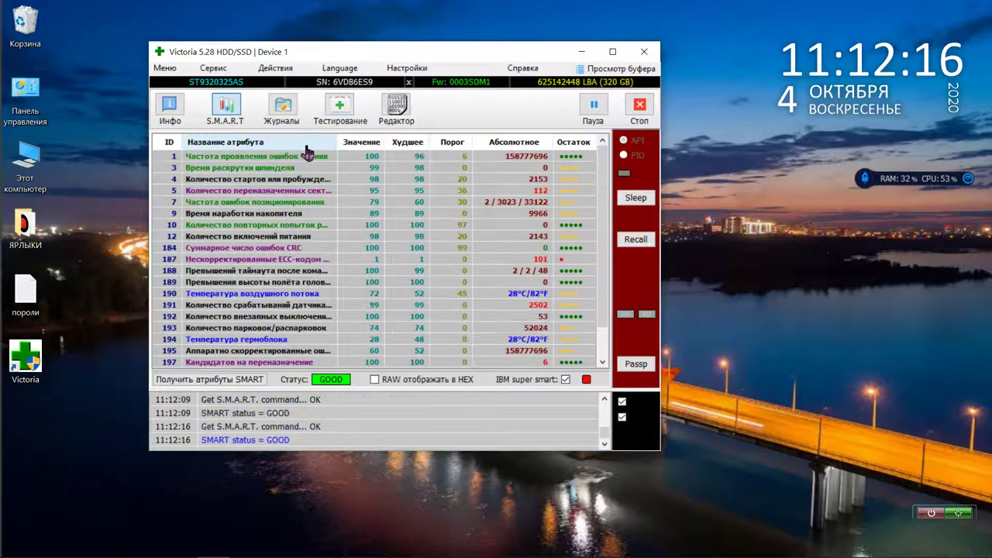
left_click(285, 71)
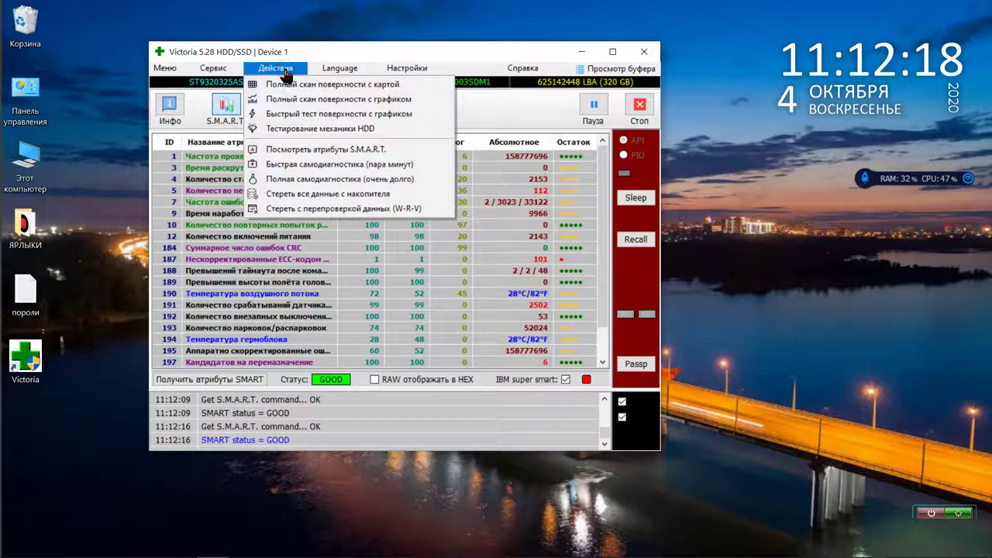
left_click(309, 165)
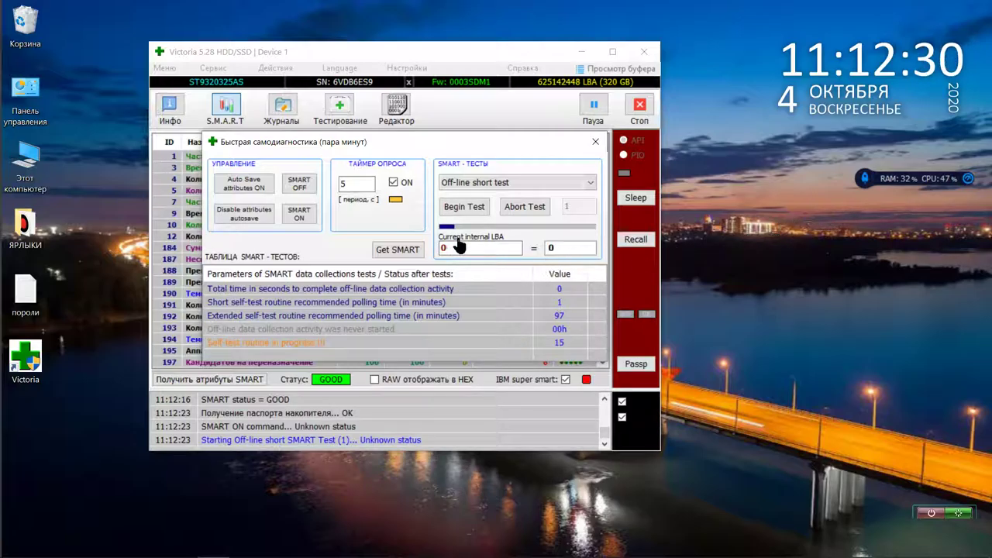
left_click_drag(425, 141, 505, 66)
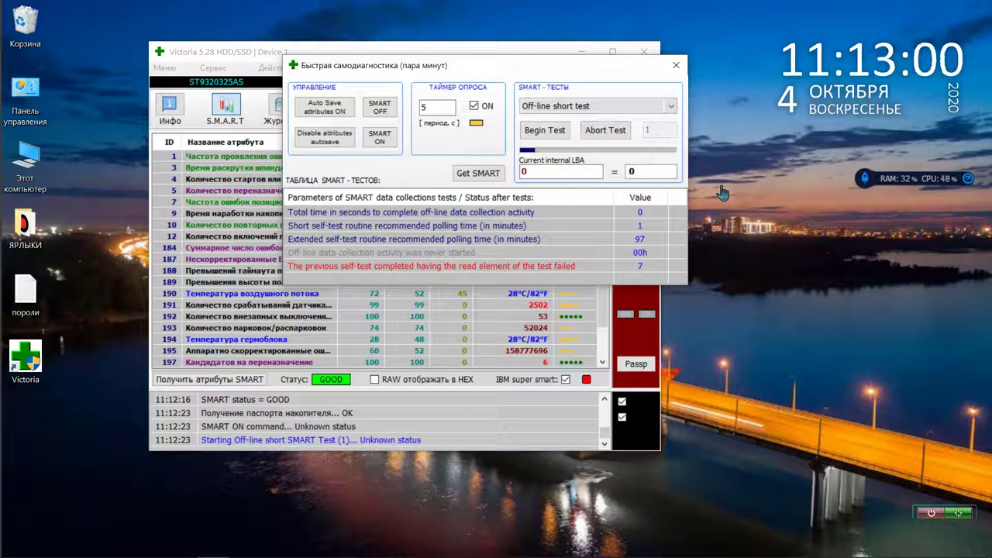
left_click(485, 180)
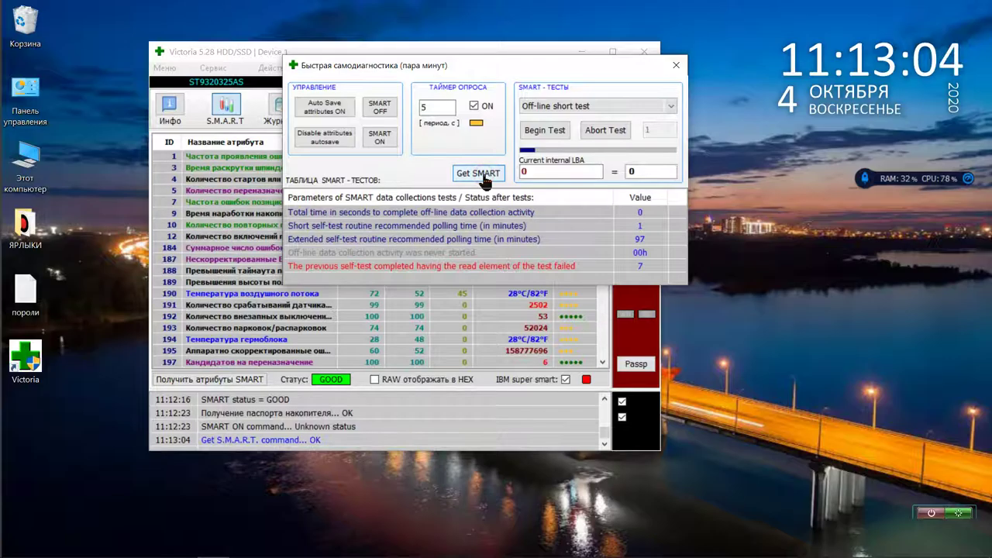
left_click(675, 68)
- Start the full self-diagnosis of the drive from the predefined actions
left_click(279, 70)
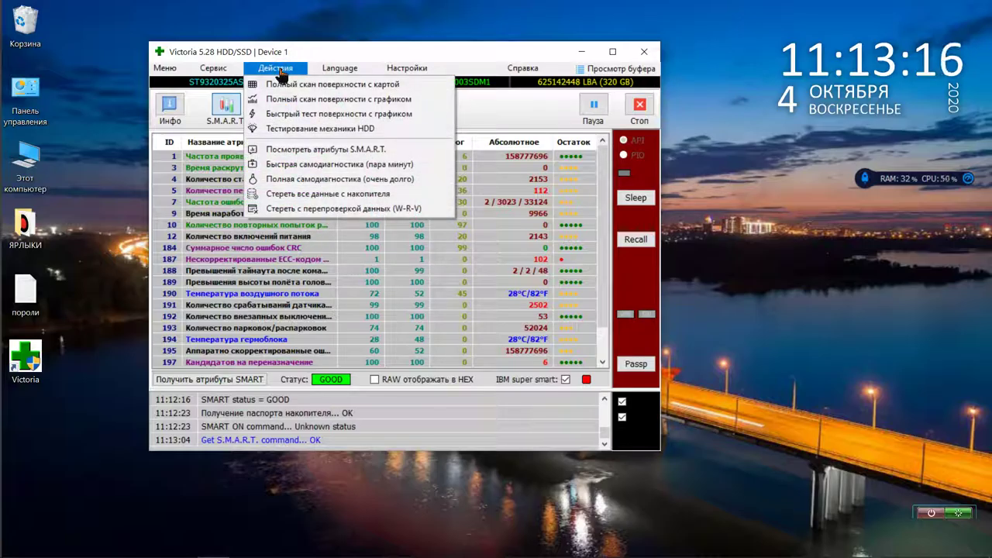
left_click(311, 184)
left_click(545, 172)
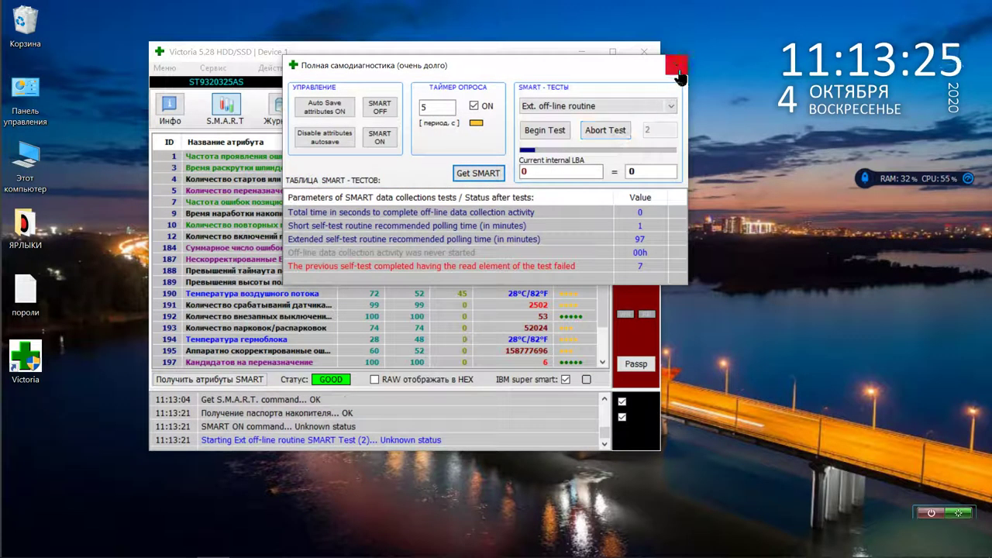
- Run the Short test (captive) without ending the unresponsive process, get the SMART data again and close the self-diagnosis window
left_click(666, 106)
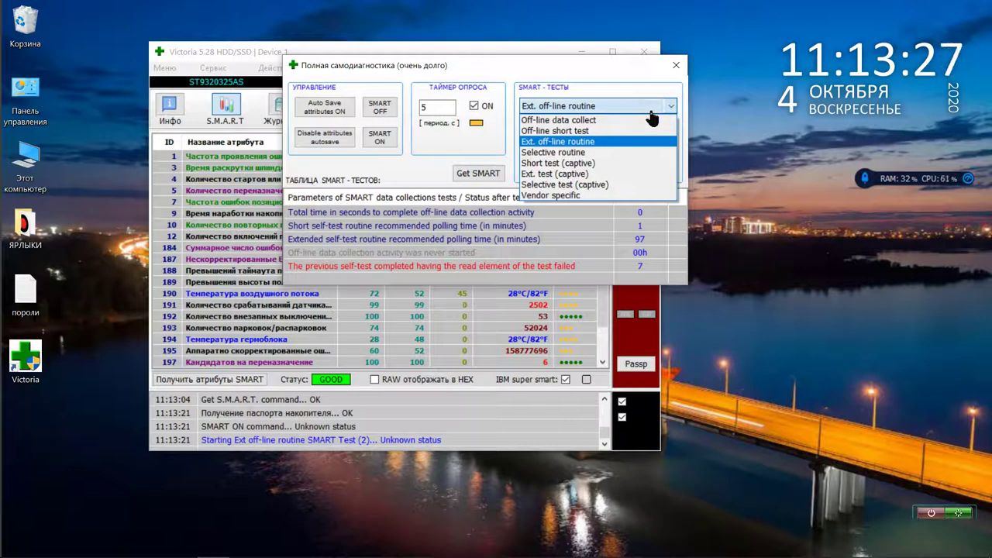
left_click(645, 163)
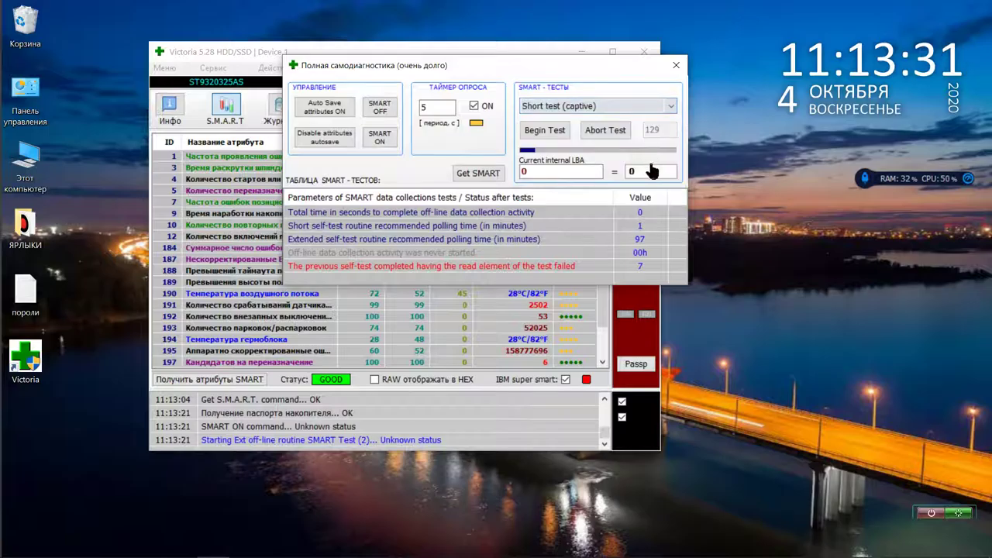
left_click(563, 134)
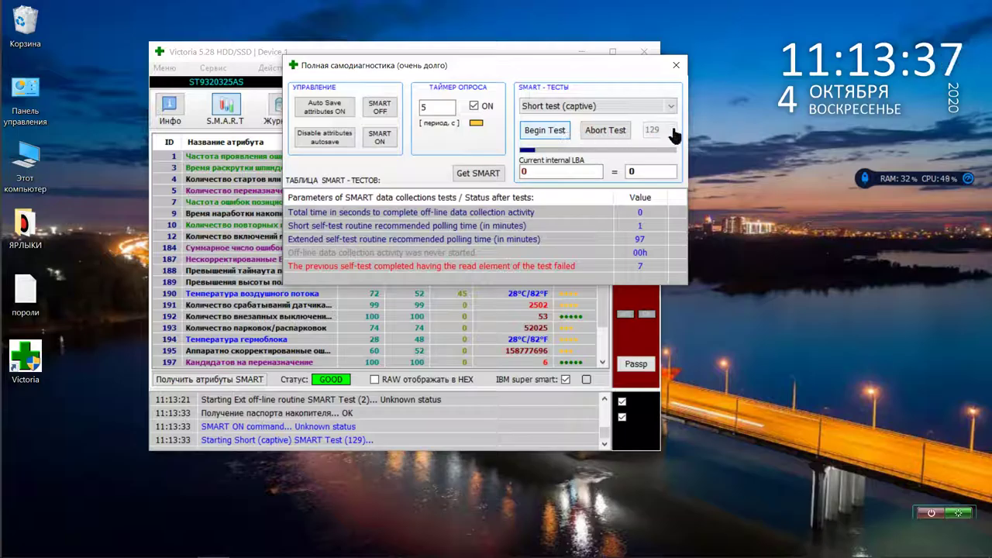
left_click(685, 70)
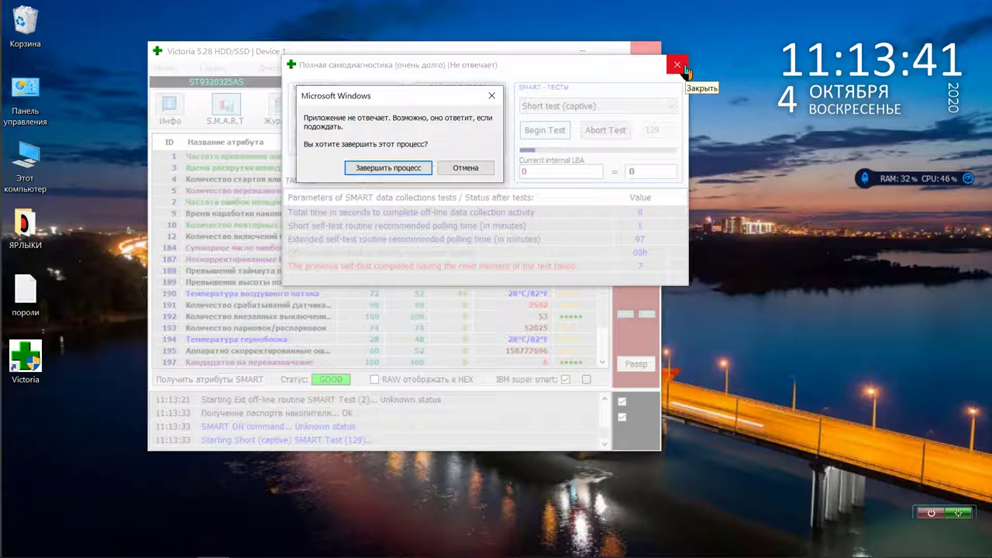
left_click(475, 170)
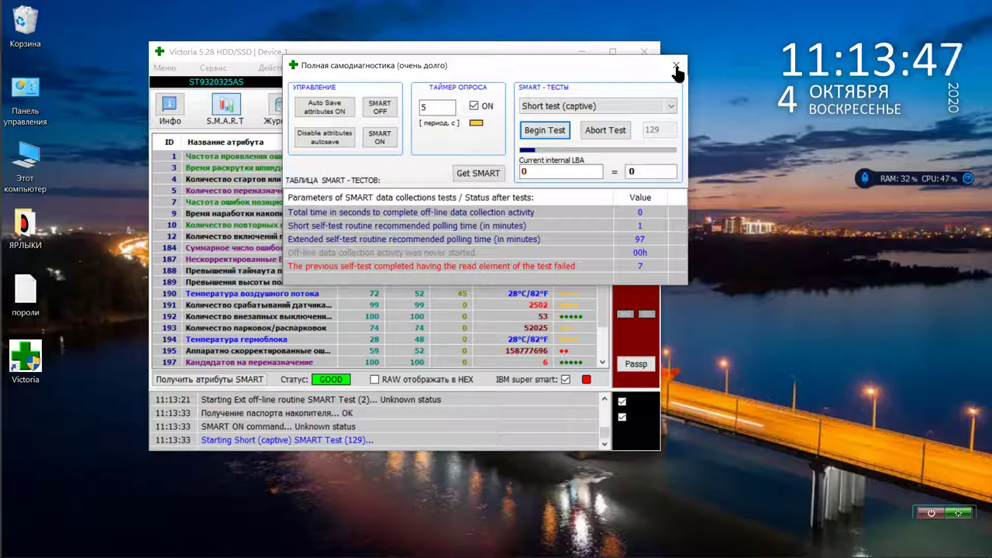
left_click(673, 70)
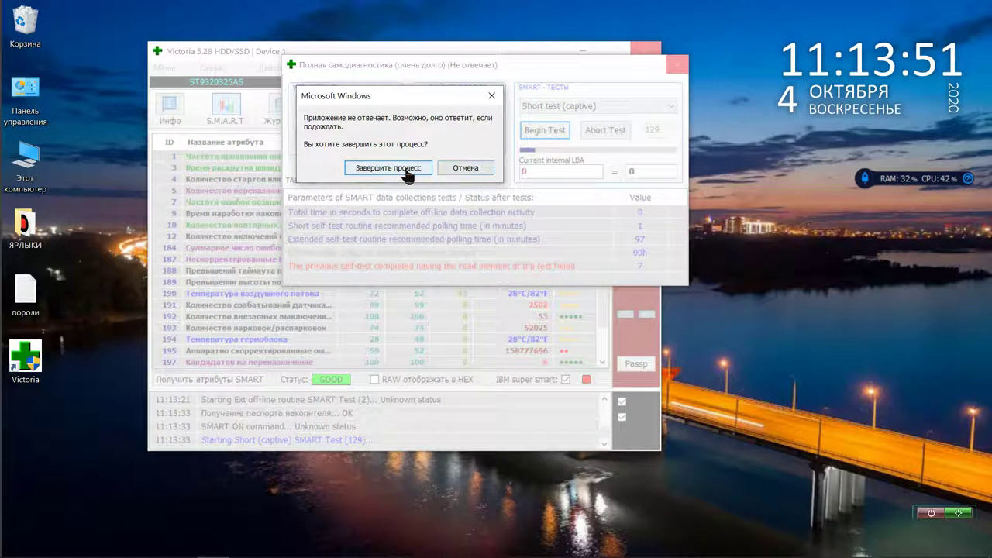
left_click(463, 170)
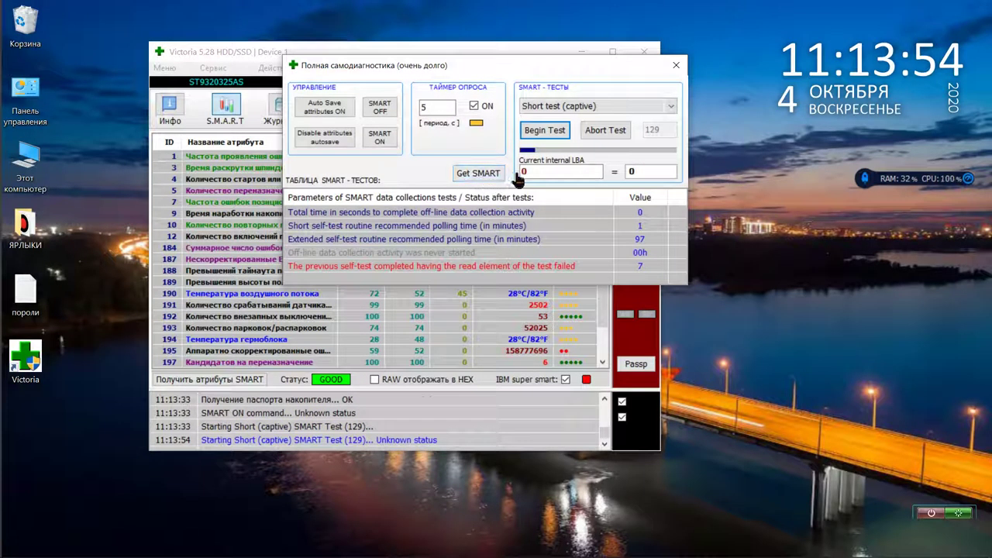
left_click(474, 175)
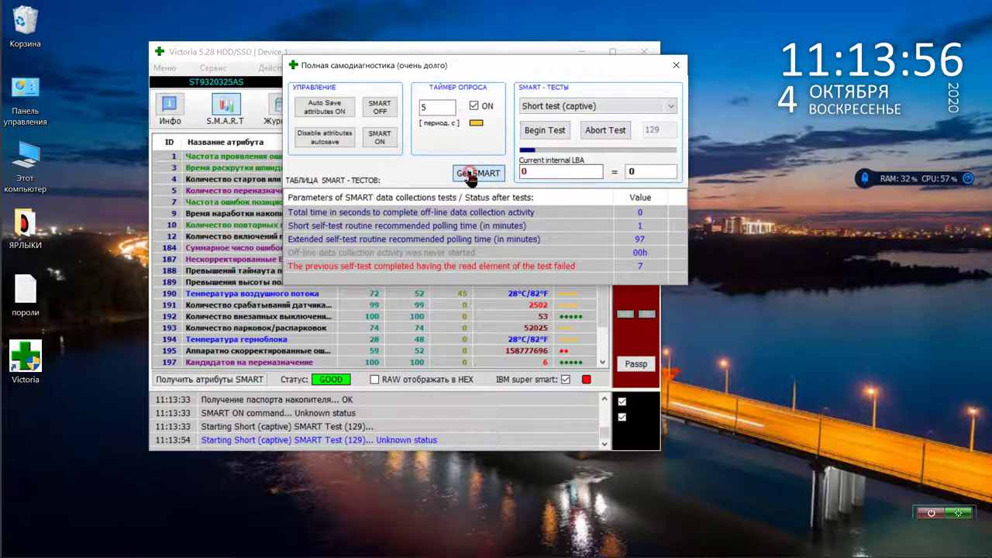
left_click(676, 65)
- Launch the predefined action that erases all data from the drive, and decline the data-loss warning
left_click(287, 72)
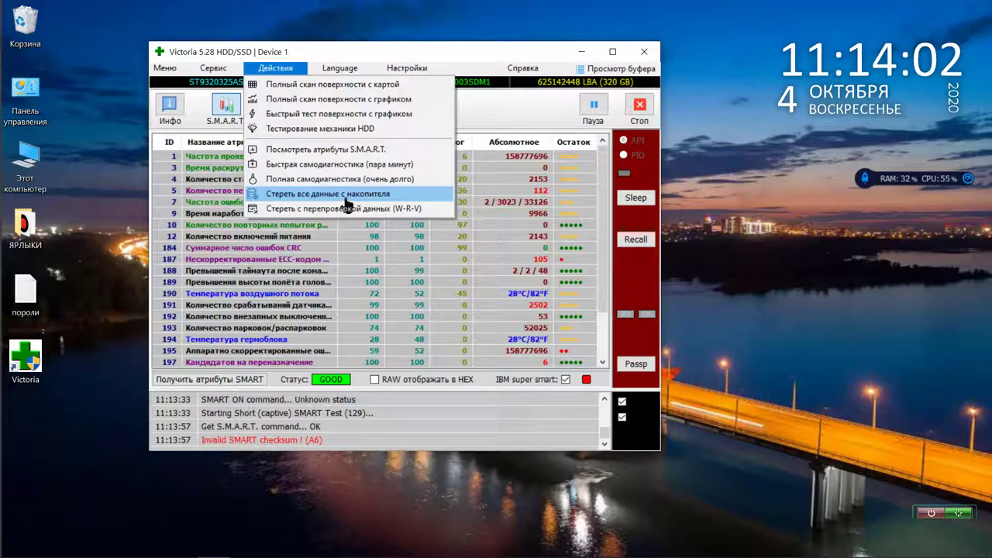
left_click(345, 196)
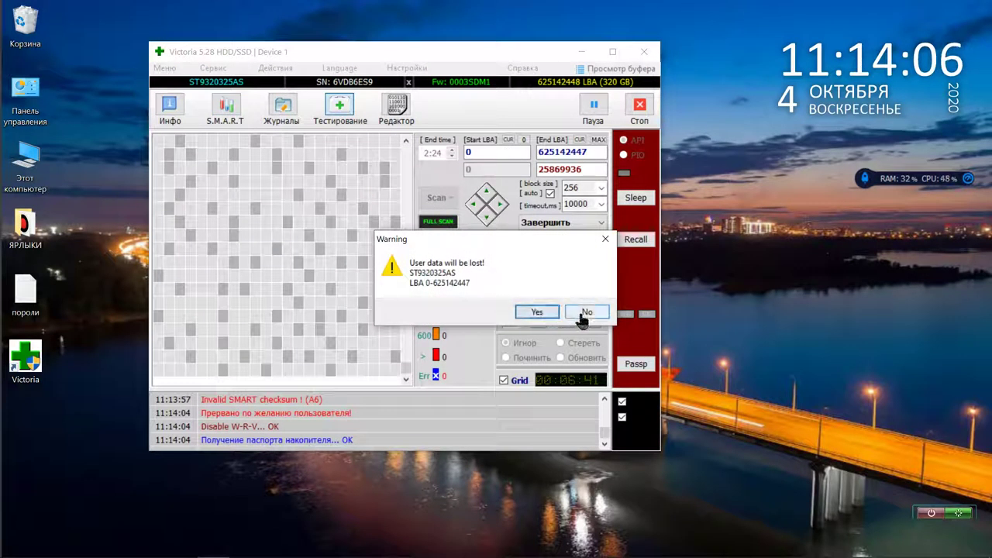
left_click(586, 312)
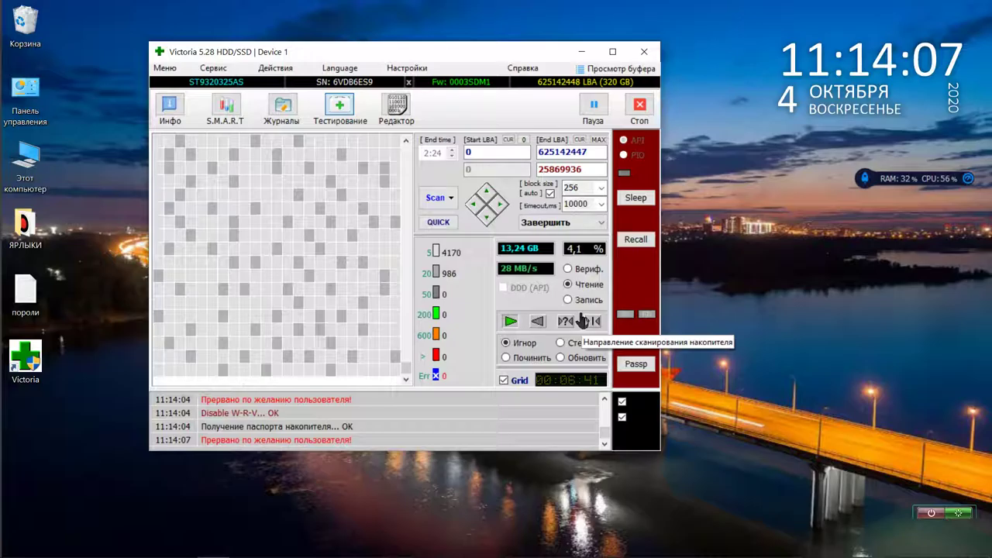
- Launch the predefined erase with data re-verification (W-R-V), and decline the data-loss warning
left_click(286, 70)
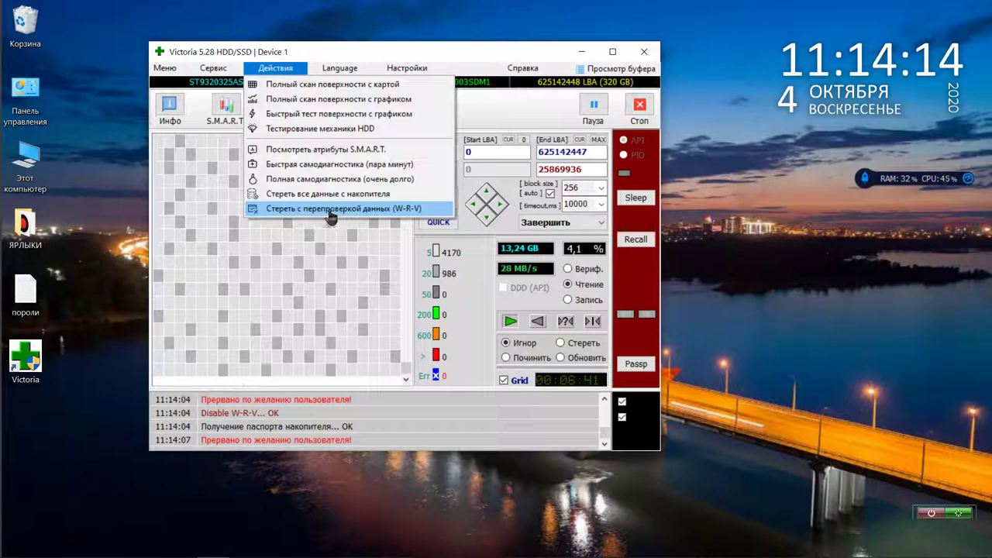
left_click(370, 211)
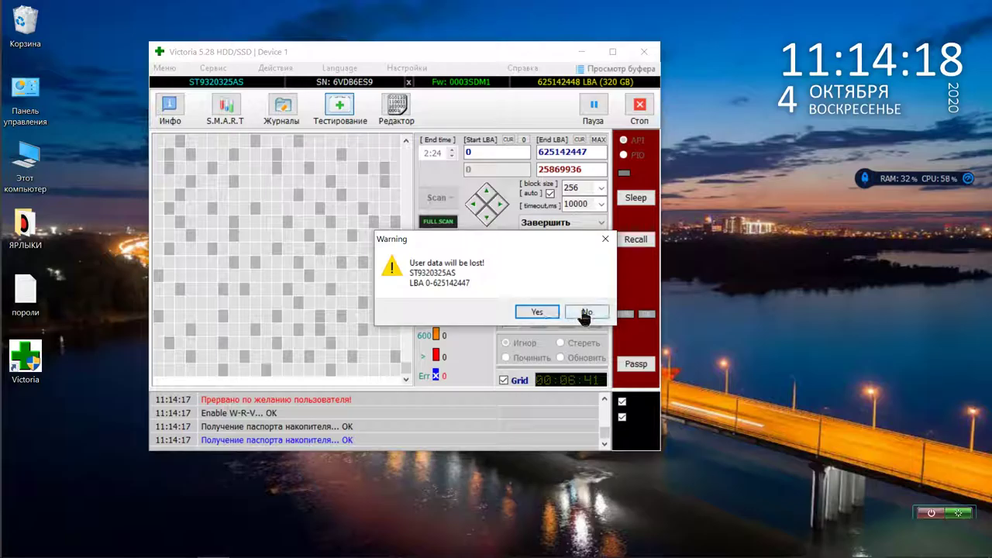
left_click(587, 313)
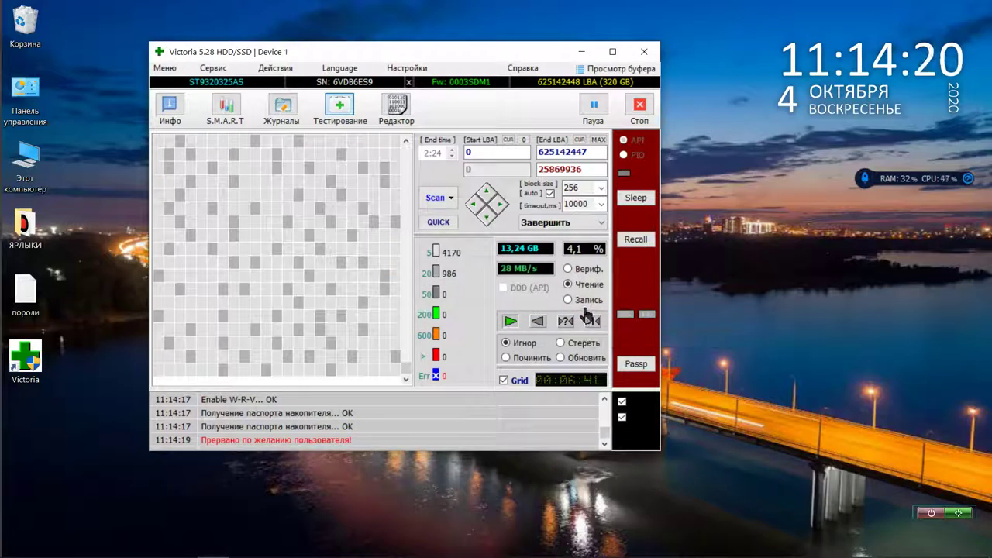
- Examine the program settings one section after another: General, API, PIO, Passport, Testing, SMART and Interface
left_click(406, 68)
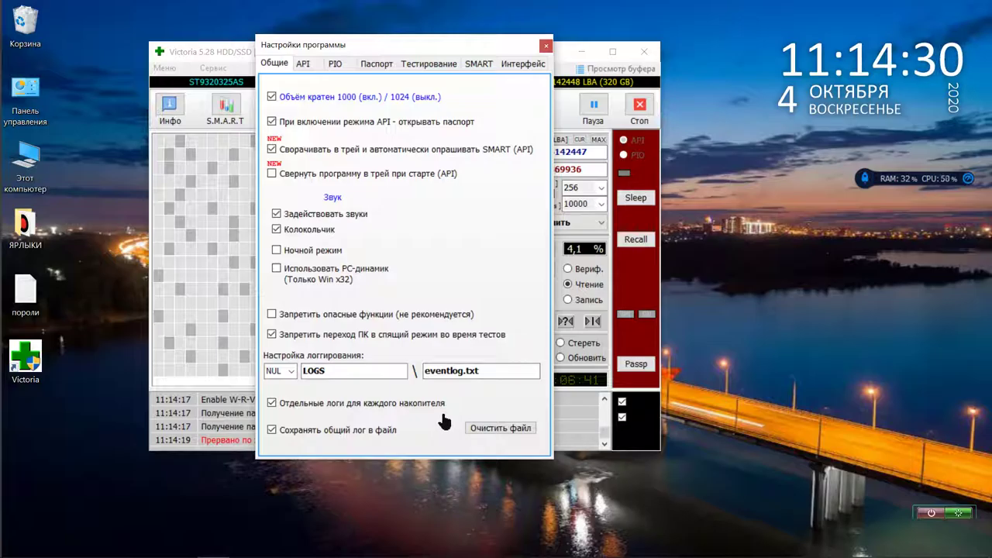
left_click(307, 67)
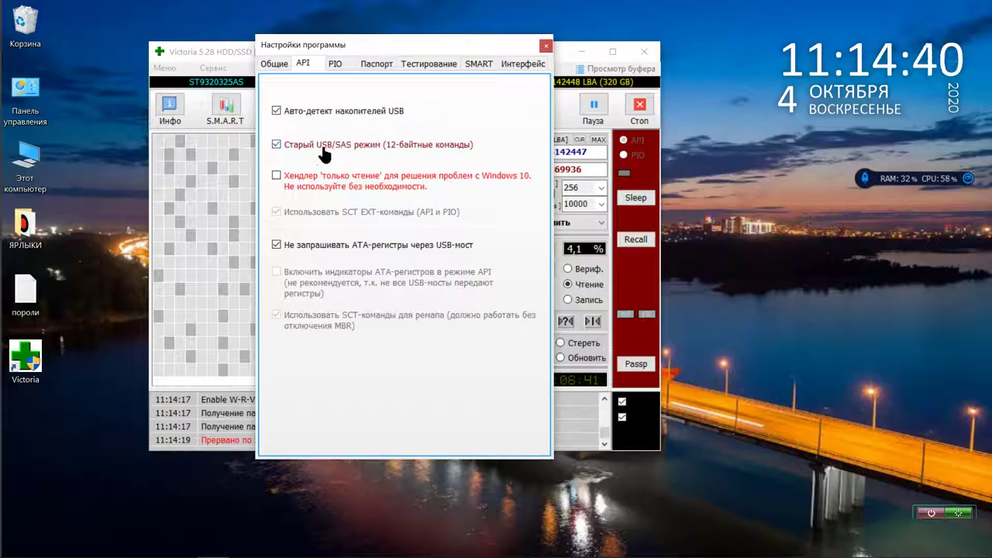
left_click(335, 65)
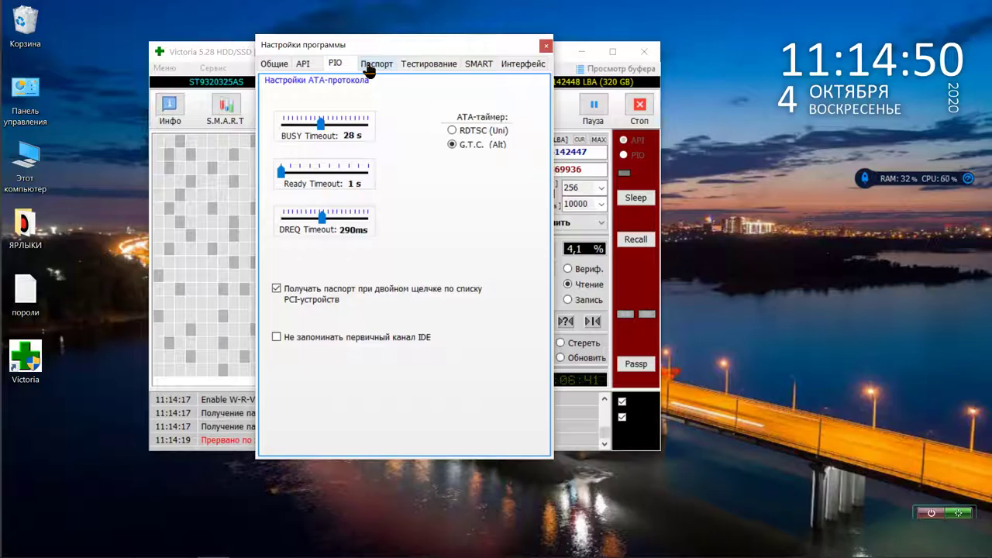
left_click(369, 68)
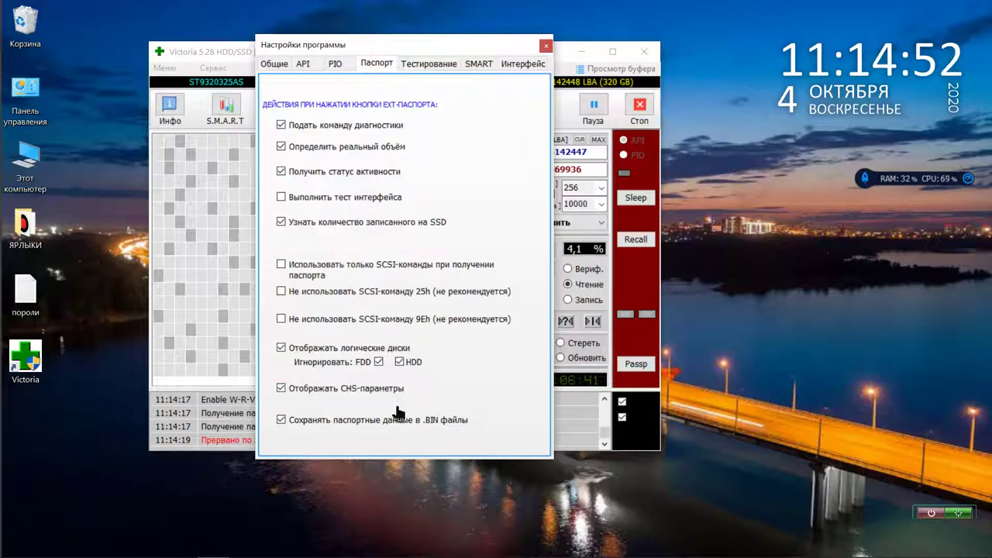
left_click(429, 65)
left_click(478, 66)
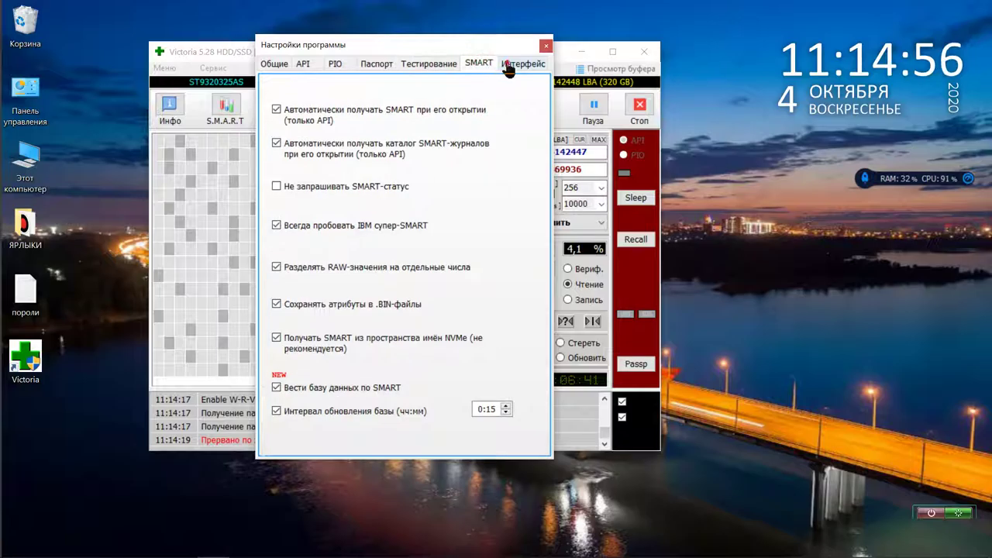
left_click(508, 67)
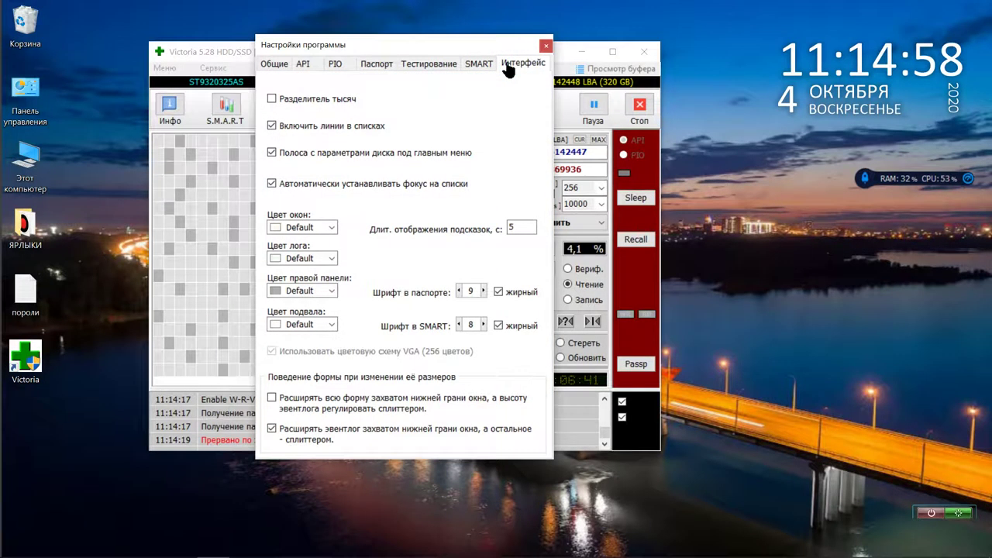
key("F1")
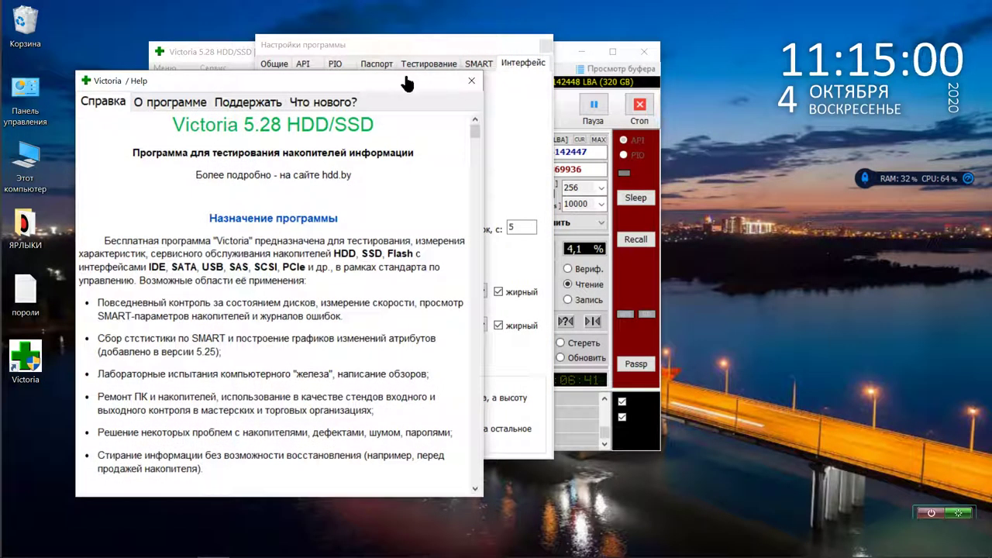
left_click_drag(407, 83, 531, 48)
scroll(499, 281, "down", 10)
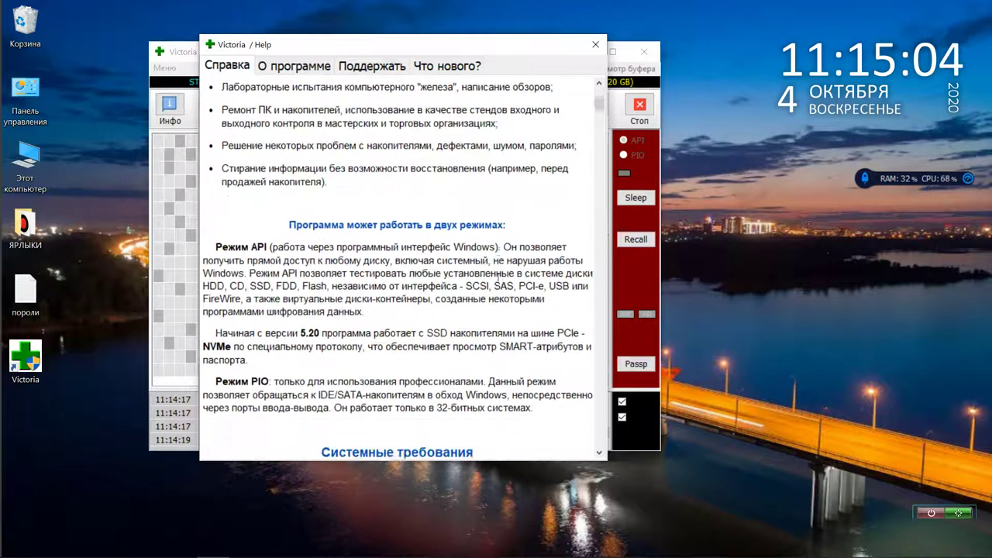
scroll(499, 281, "down", 15)
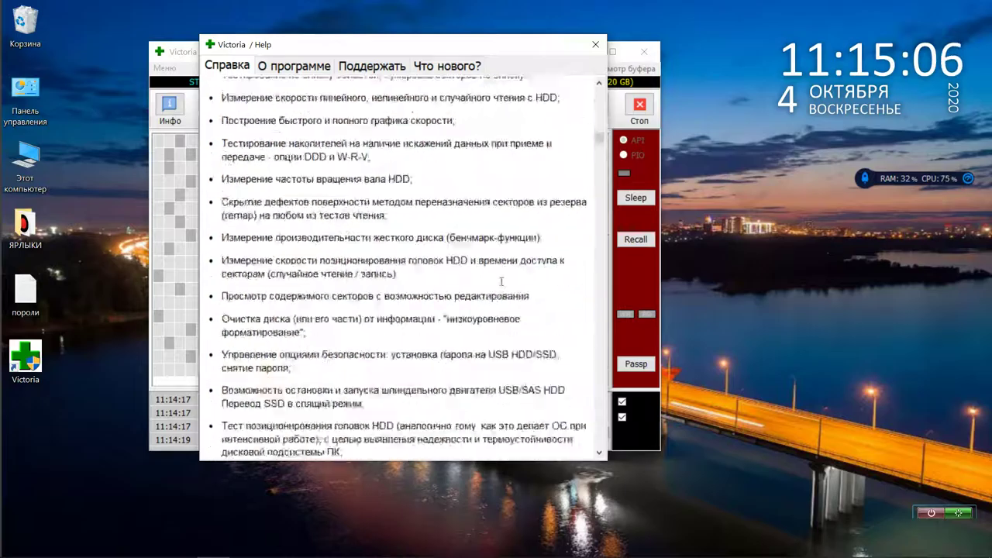
scroll(511, 271, "down", 20)
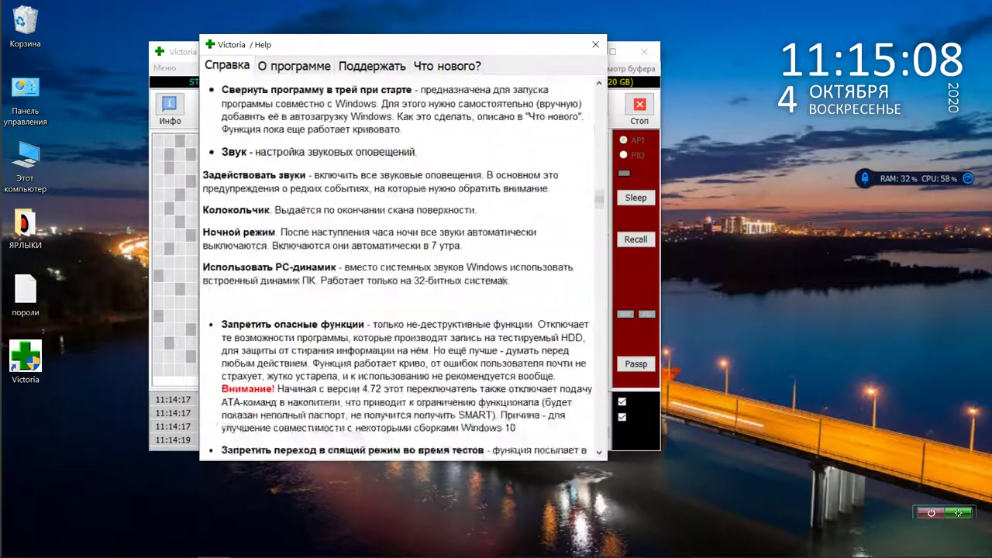
scroll(523, 253, "down", 20)
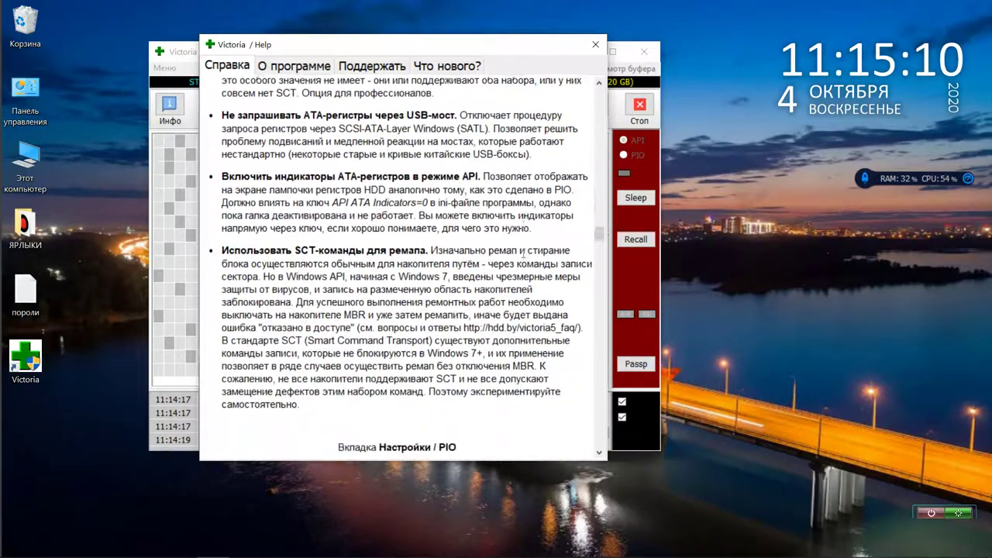
scroll(524, 254, "down", 20)
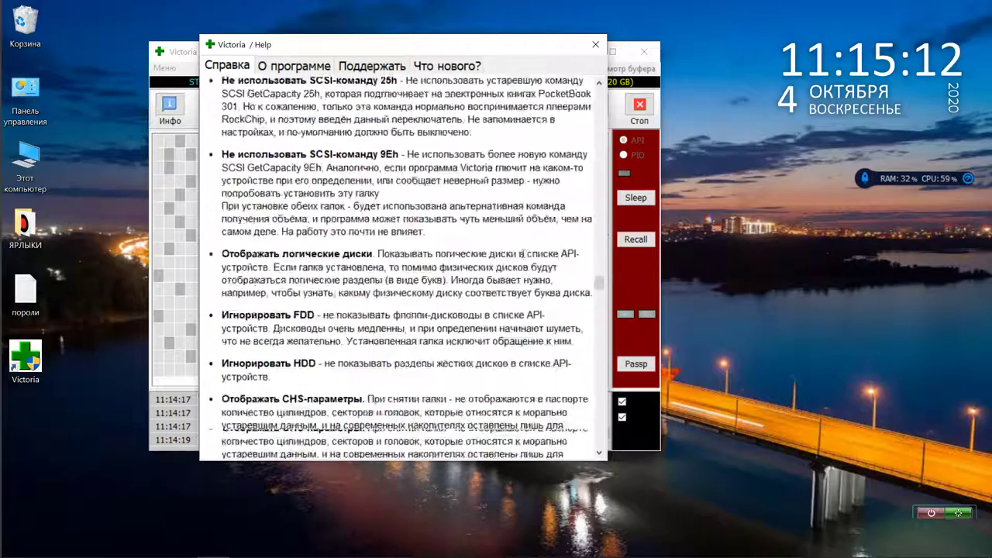
scroll(524, 253, "down", 20)
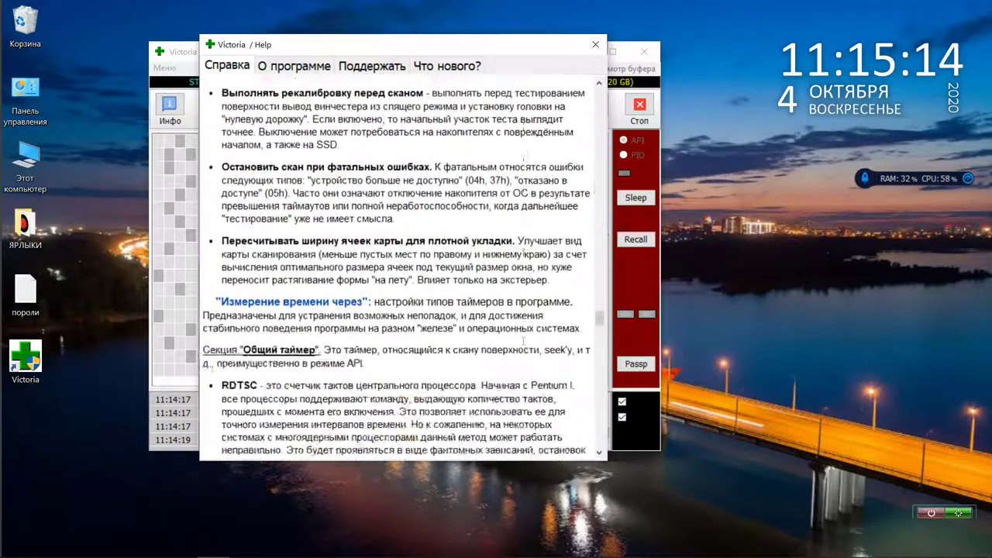
scroll(523, 254, "down", 10)
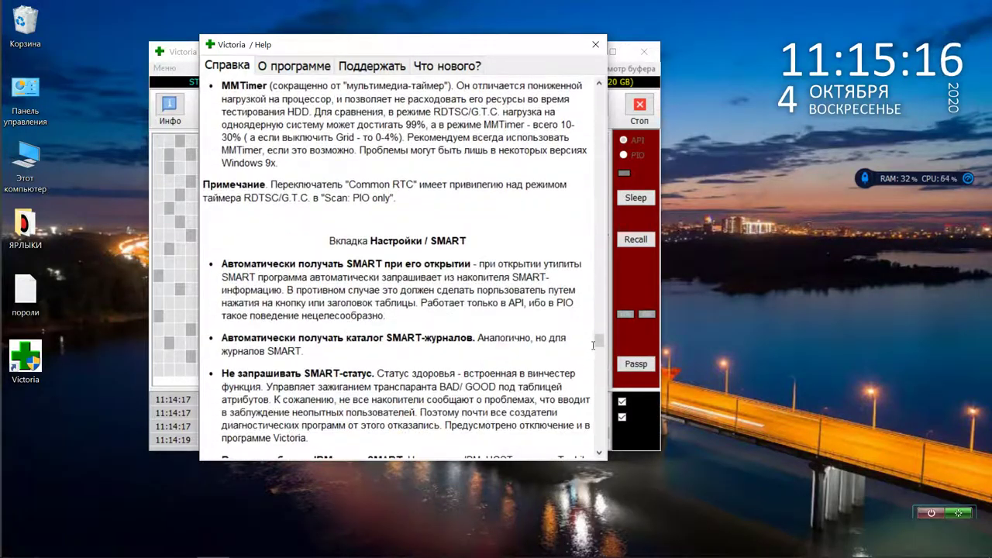
left_click_drag(598, 349, 598, 456)
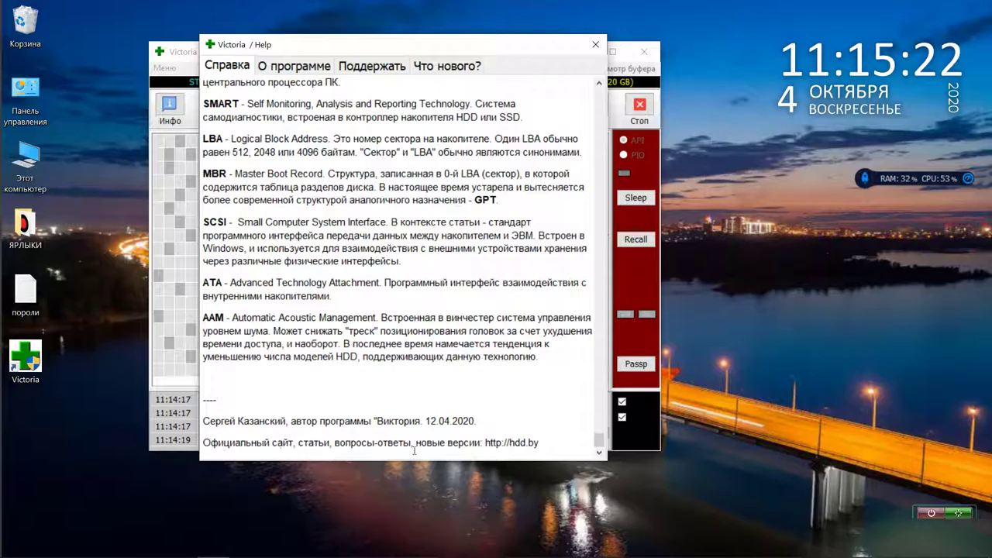
left_click_drag(540, 445, 483, 445)
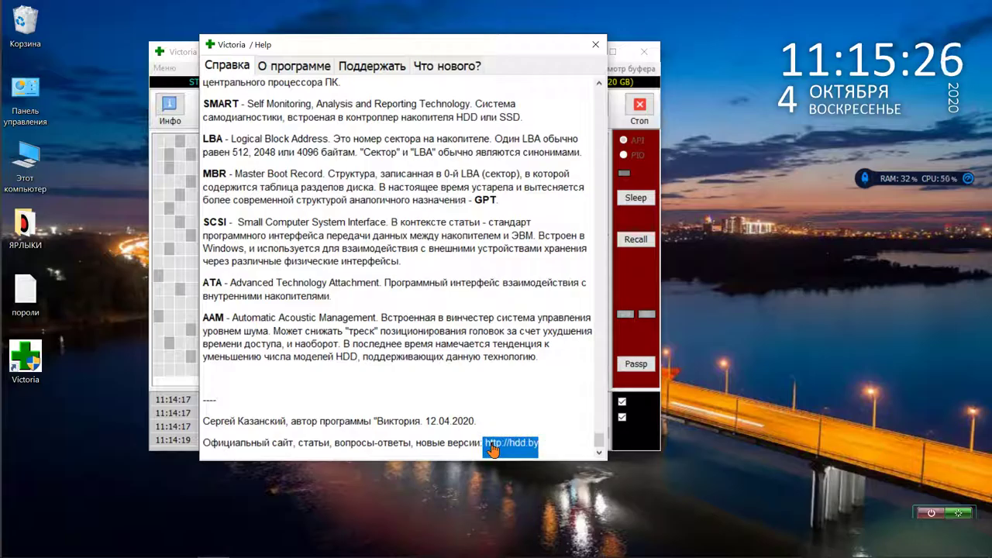
- View the program's About information and the page with the ways to support its development
left_click(300, 71)
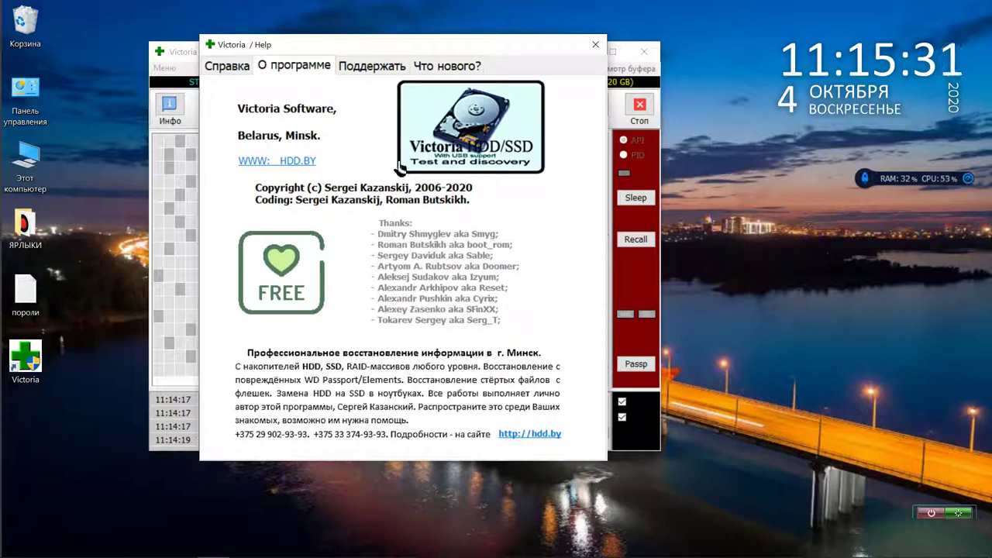
left_click(362, 68)
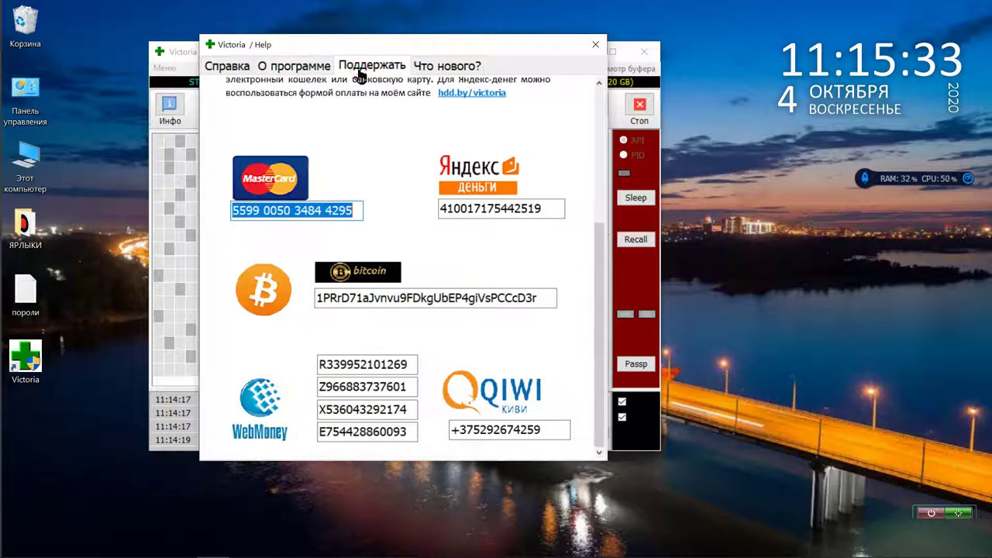
scroll(393, 236, "up", 1)
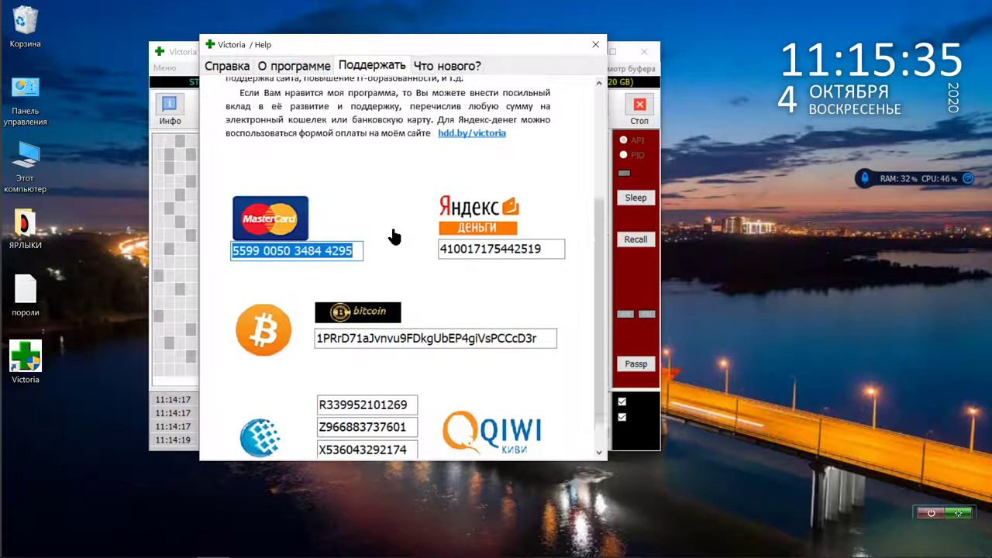
scroll(394, 237, "up", 1)
scroll(393, 232, "down", 2)
- Read the What's New list from the version 5.28 changes down to the oldest entries
left_click(443, 65)
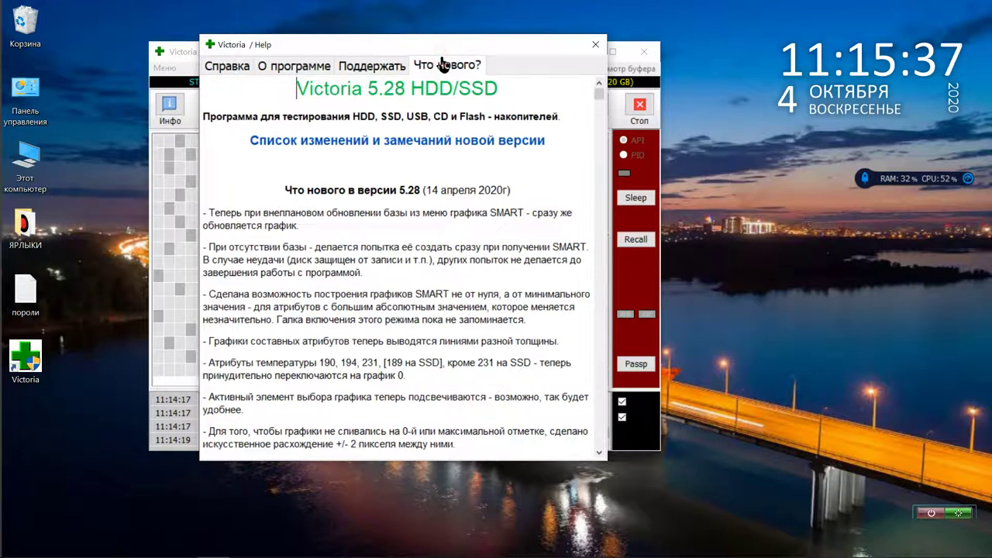
scroll(439, 194, "down", 4)
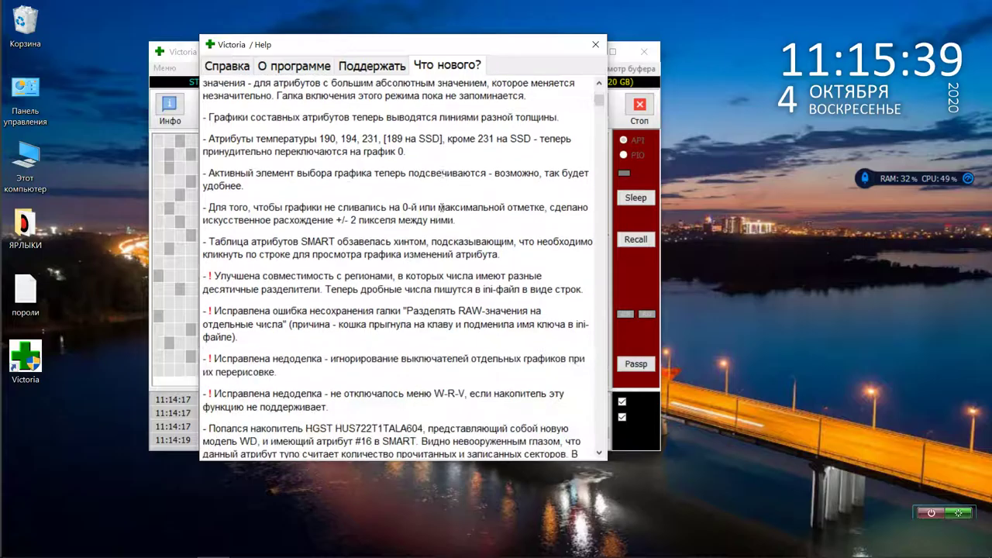
scroll(443, 207, "up", 2)
scroll(441, 207, "down", 20)
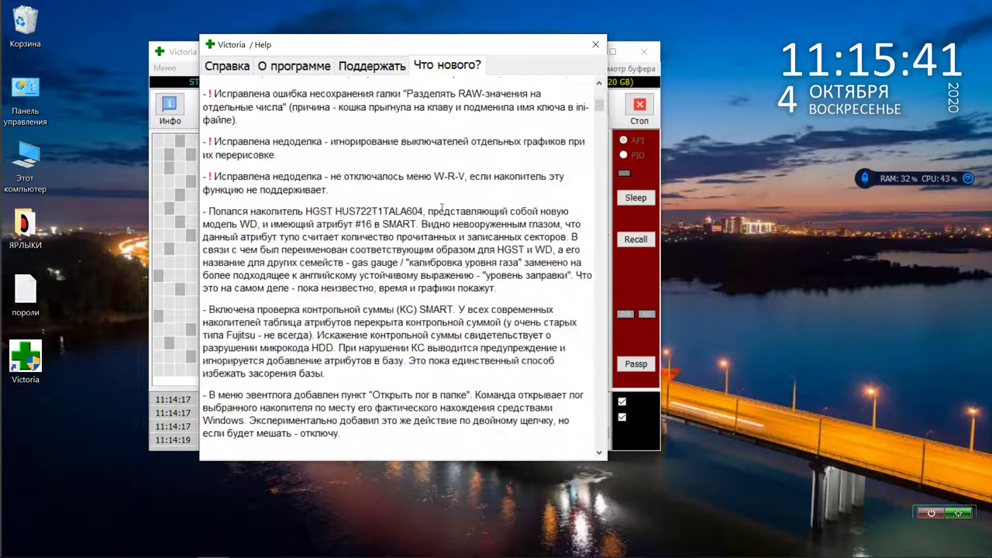
scroll(441, 208, "down", 18)
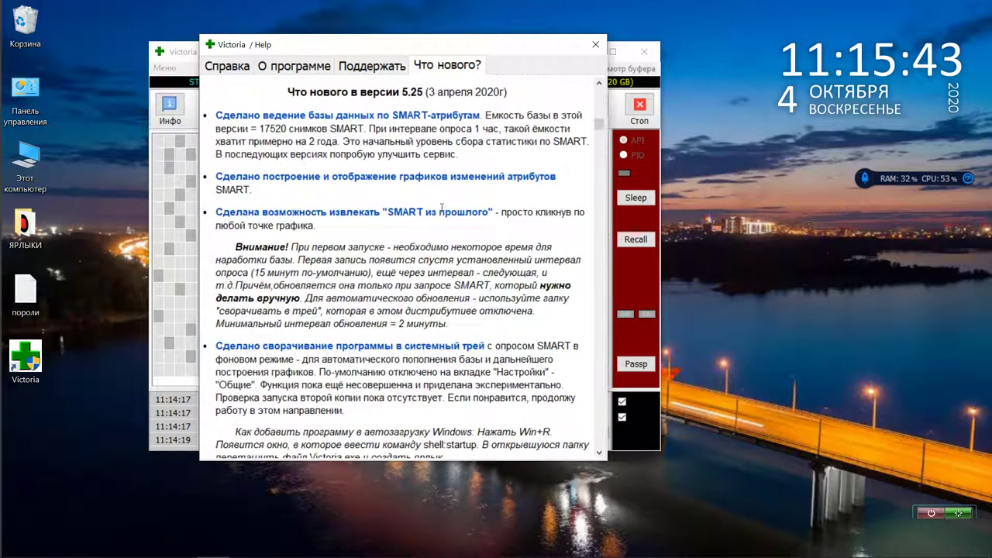
scroll(441, 208, "down", 20)
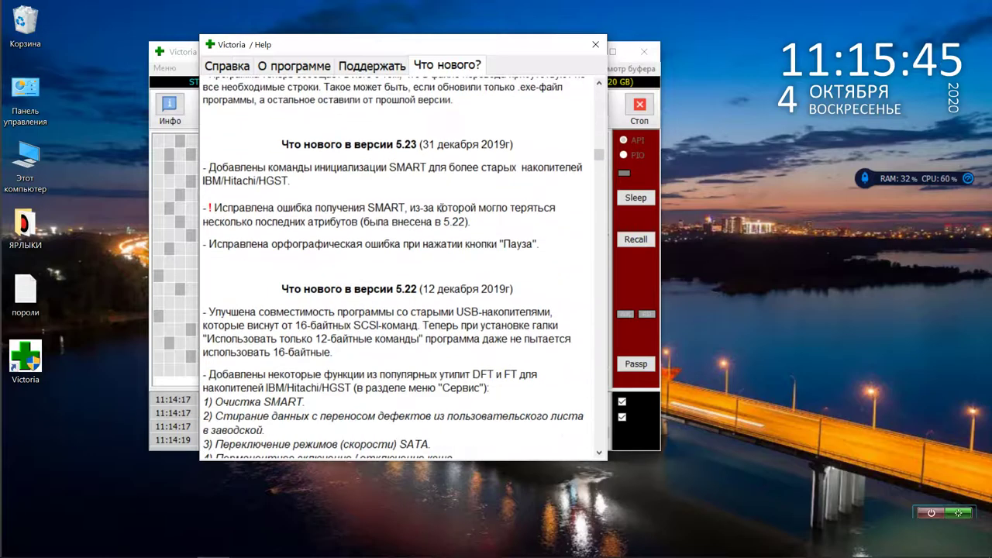
scroll(442, 207, "down", 20)
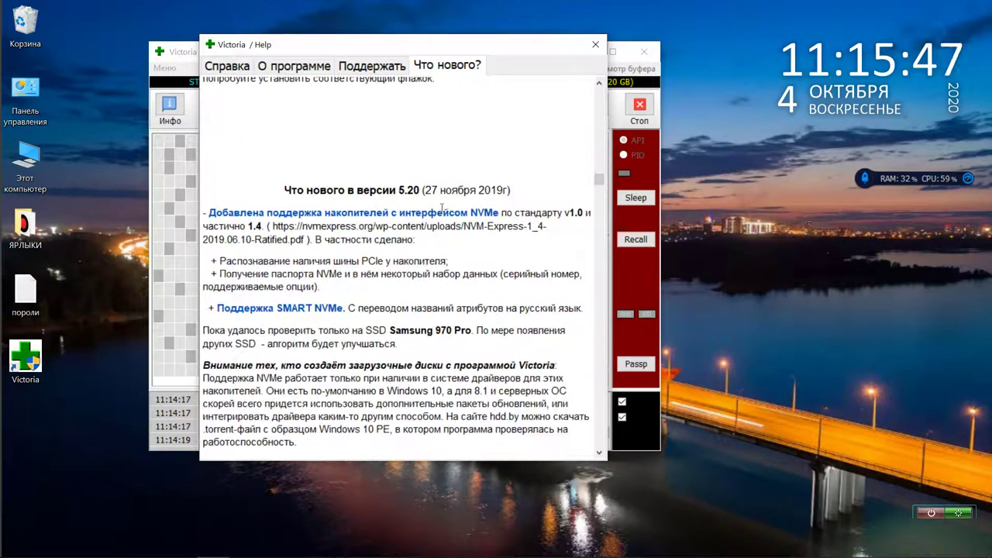
scroll(441, 207, "down", 8)
scroll(443, 208, "down", 10)
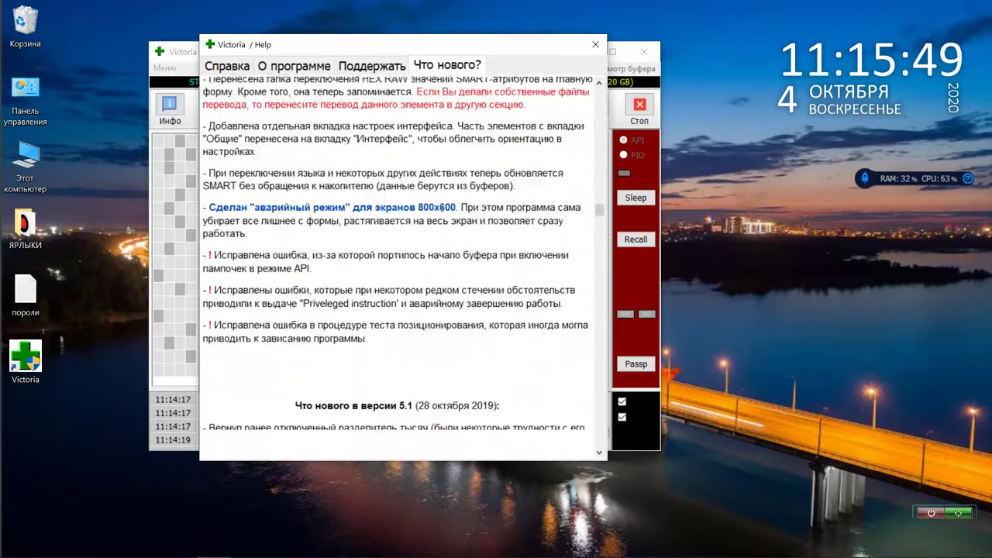
scroll(442, 207, "down", 20)
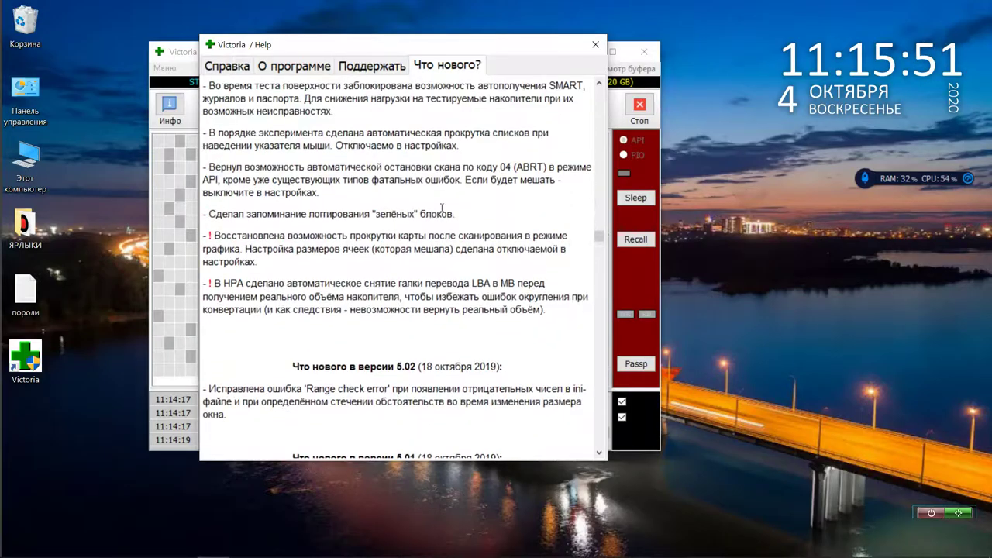
scroll(442, 207, "down", 1)
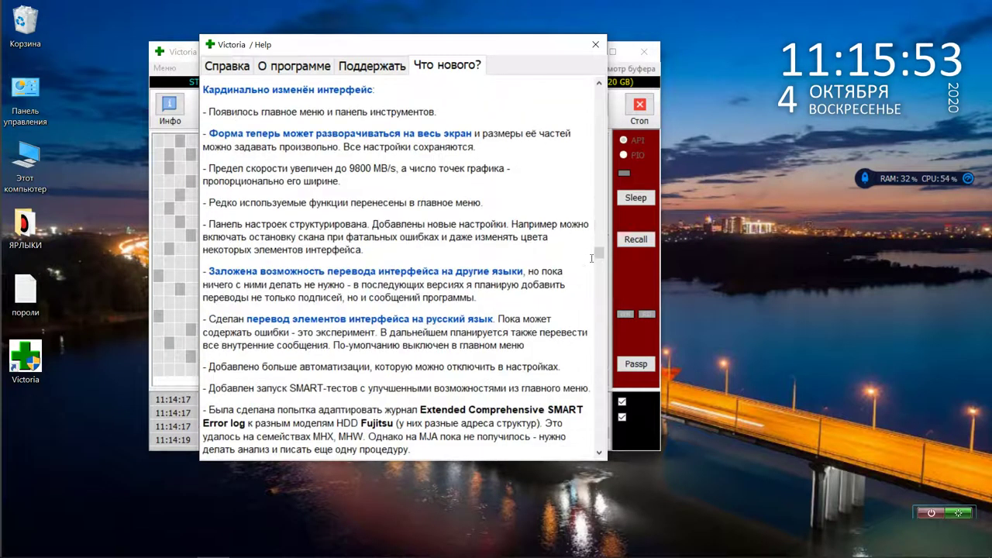
left_click_drag(599, 252, 599, 431)
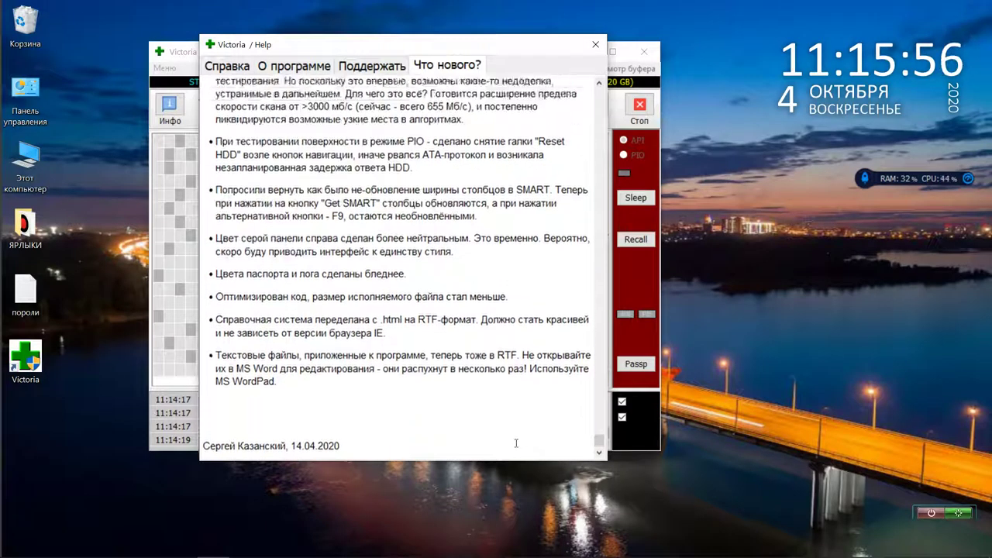
- Look back through the What's New list from the oldest entries up to the version 4.73 changes
scroll(516, 444, "up", 2)
scroll(517, 443, "up", 5)
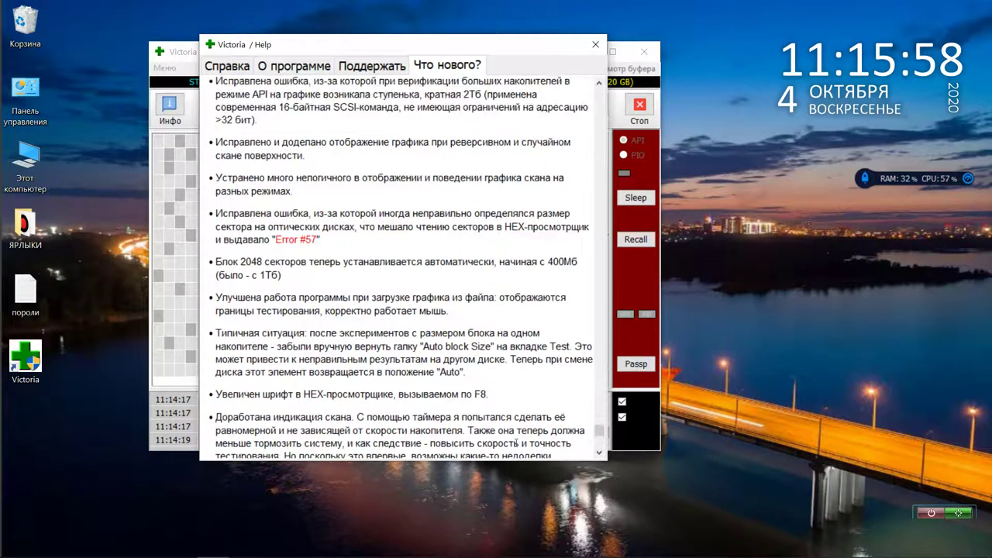
scroll(516, 443, "up", 1)
scroll(517, 443, "up", 2)
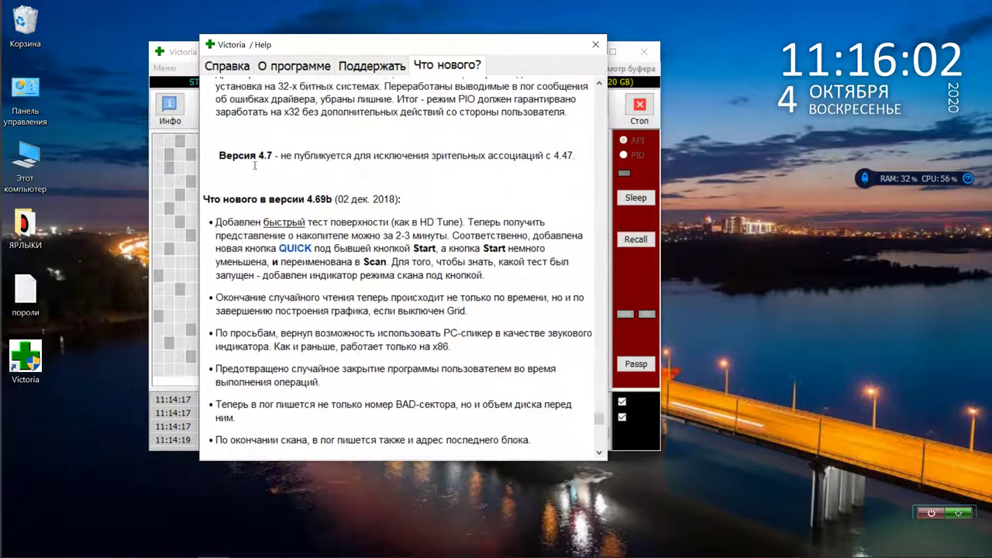
scroll(399, 277, "up", 5)
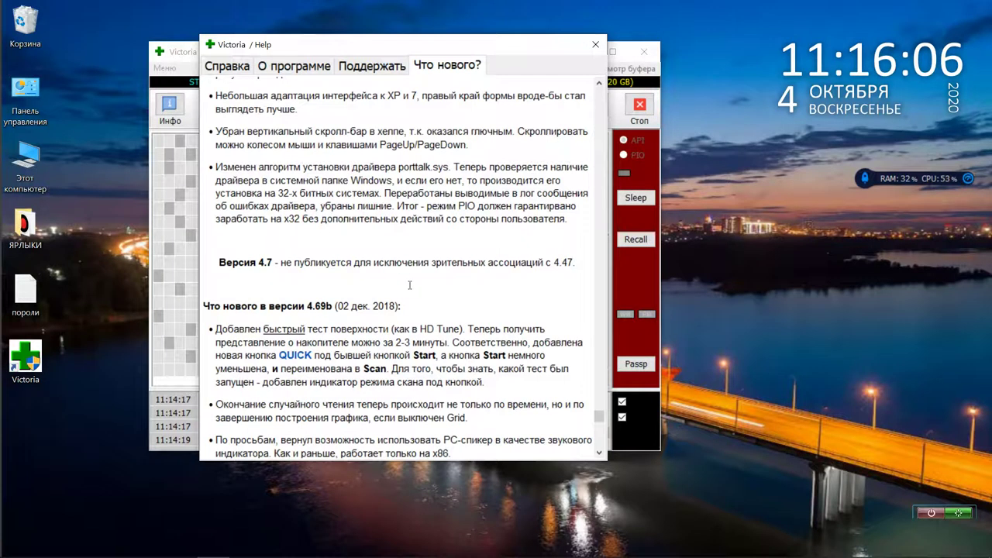
scroll(410, 285, "up", 20)
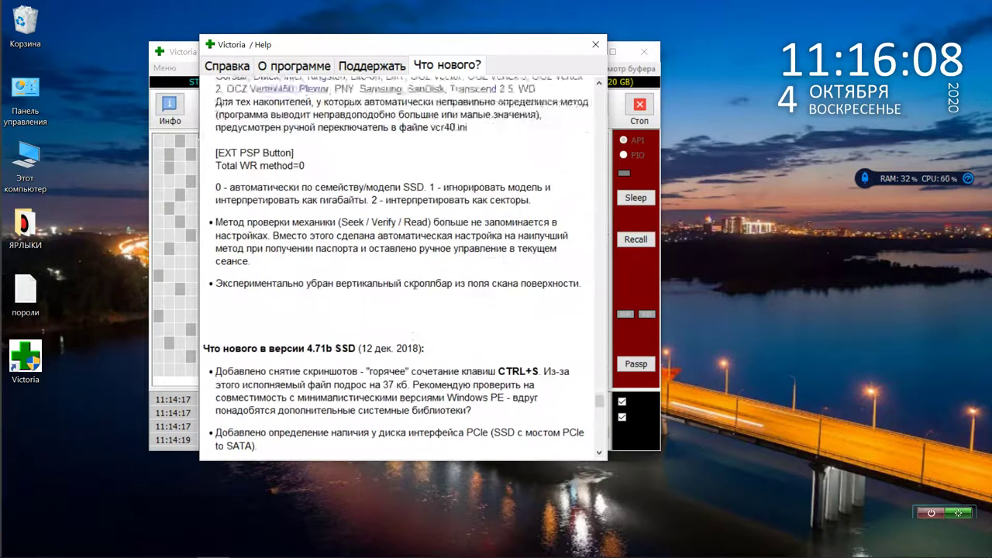
scroll(418, 288, "up", 20)
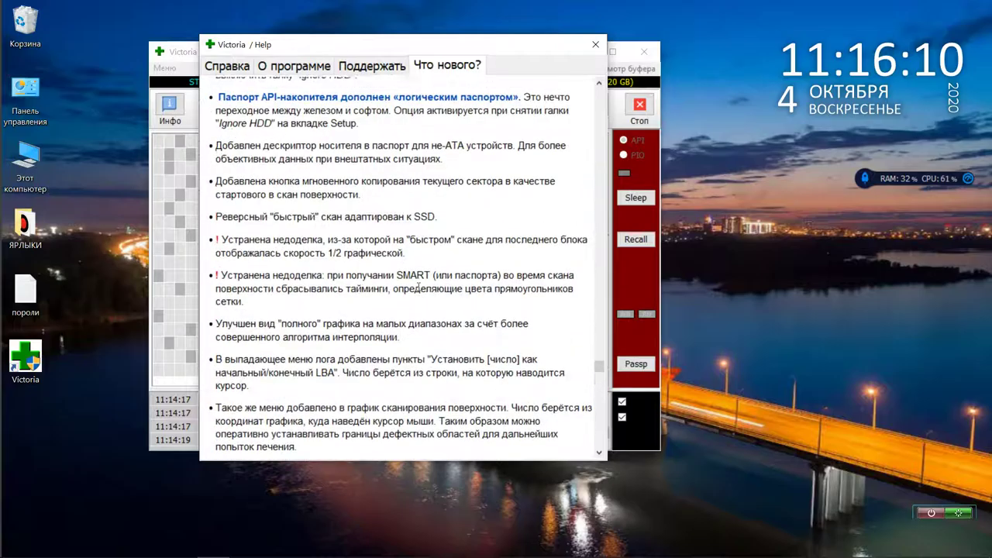
scroll(419, 287, "up", 20)
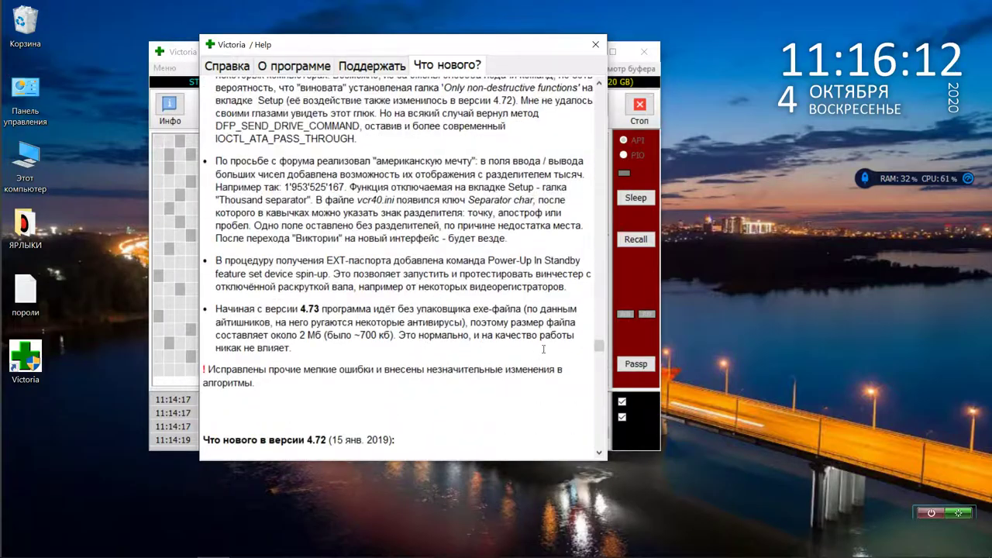
- Close the help window and the program settings window
left_click(595, 44)
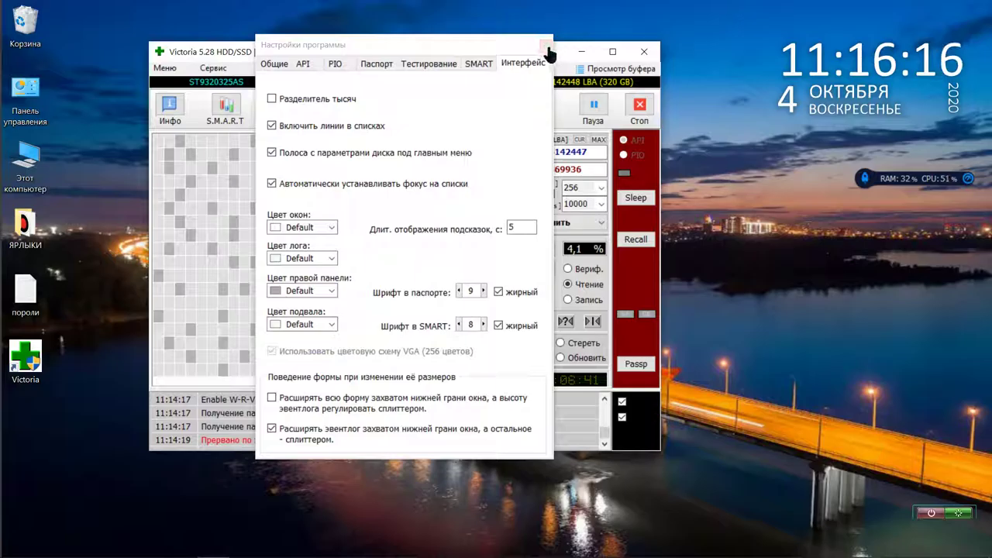
left_click(547, 48)
left_click(547, 48)
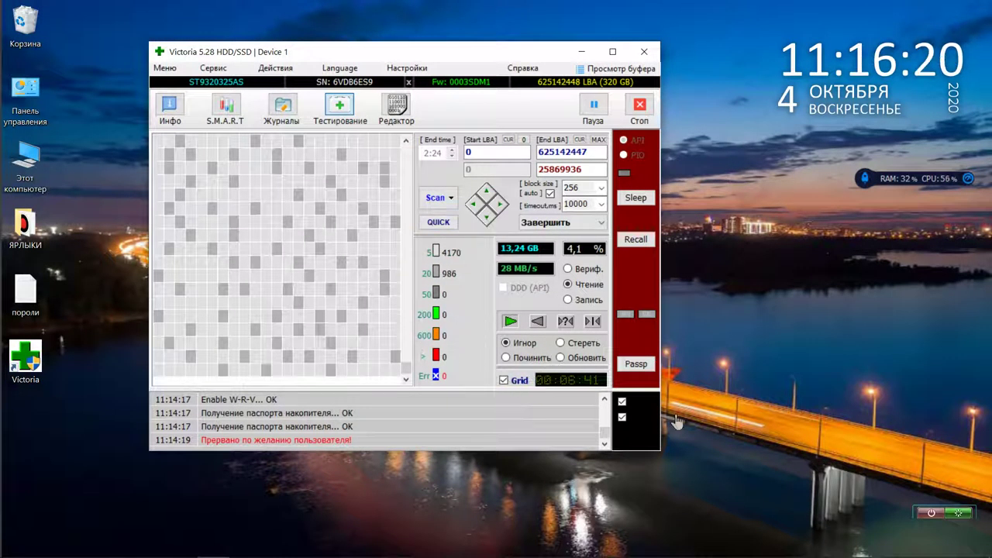
- Show the drive information, select the 320 GB drive in the list, and exit Victoria with the emergency exit
left_click(167, 102)
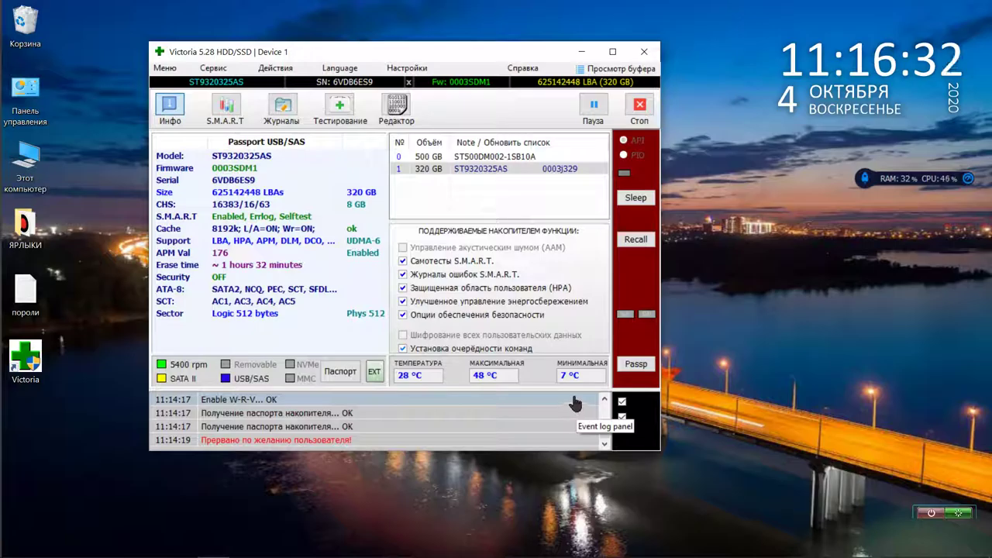
left_click(436, 170)
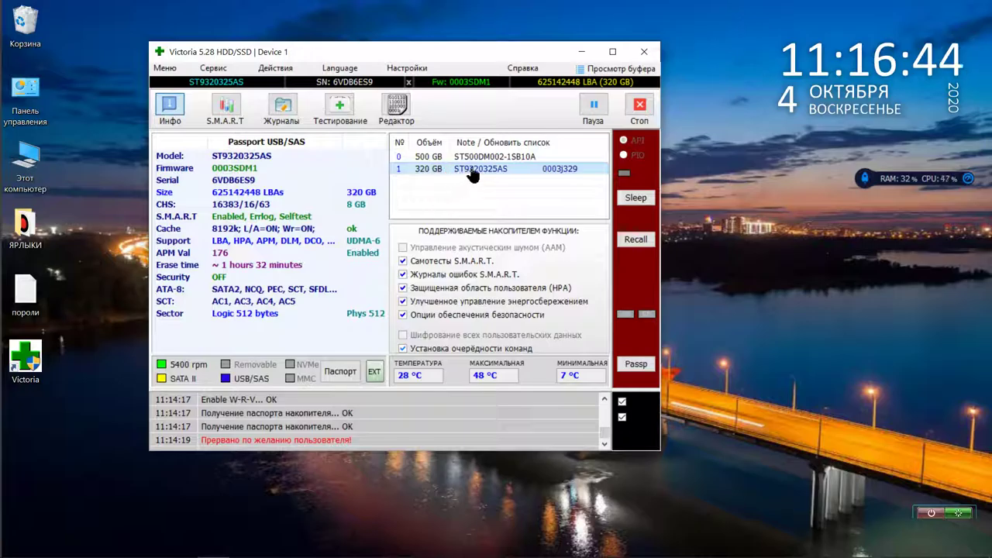
left_click(163, 69)
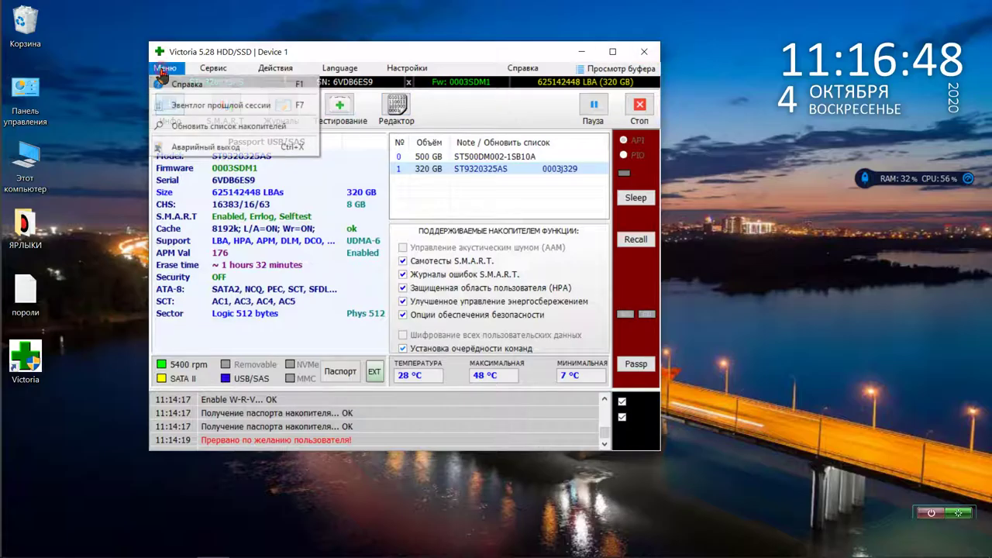
left_click(199, 147)
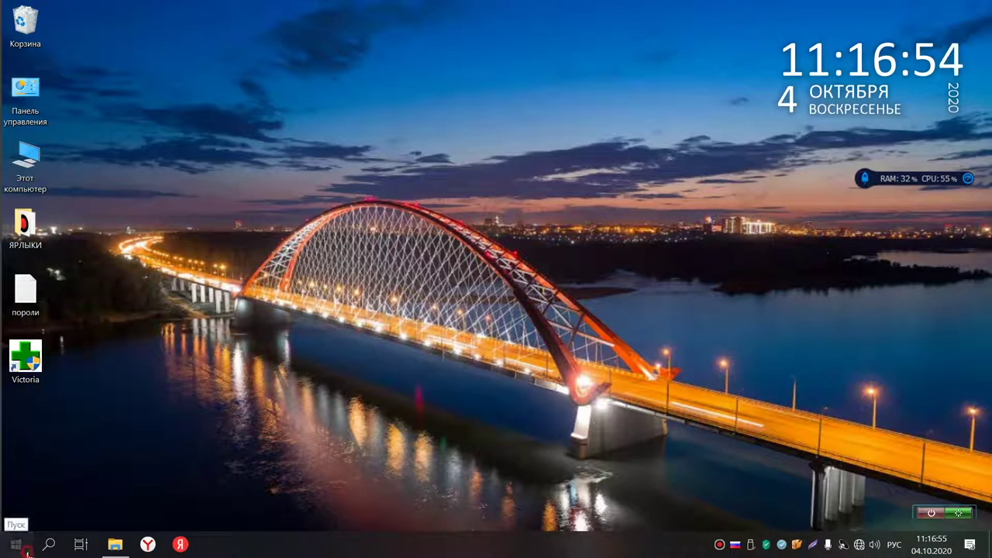
- Open the Command Prompt as administrator from the Windows system tools and move its window toward the middle of the desktop
left_click(22, 552)
scroll(95, 503, "down", 10)
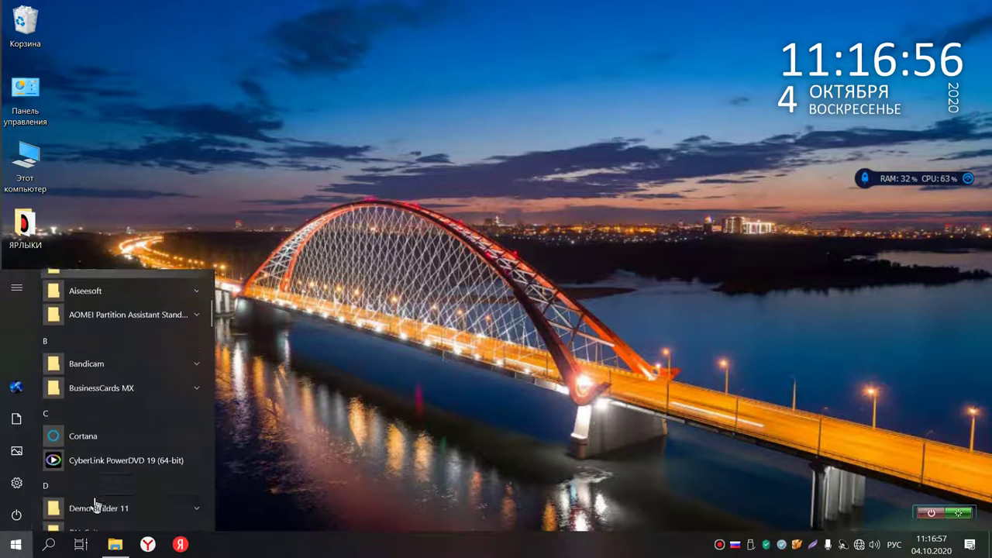
scroll(95, 504, "down", 12)
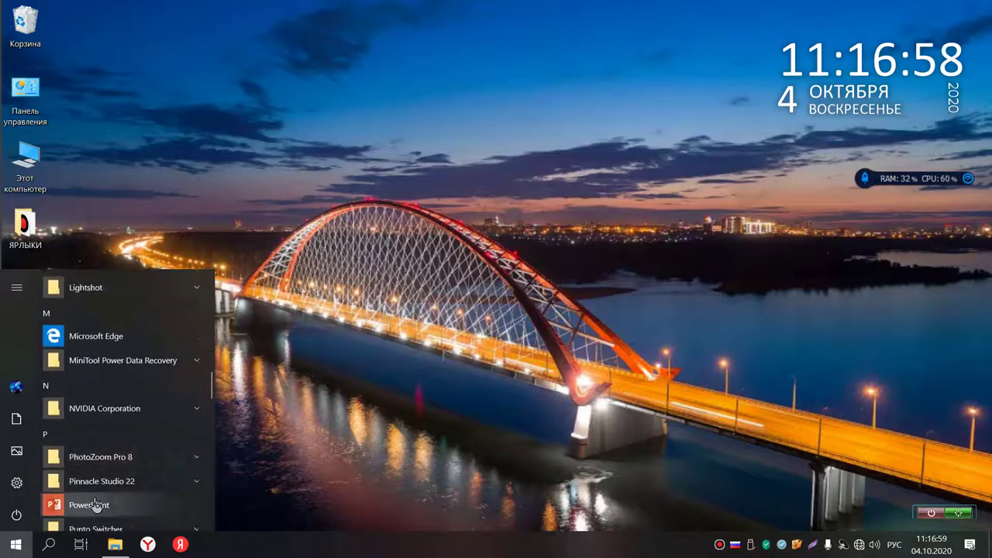
scroll(94, 504, "down", 8)
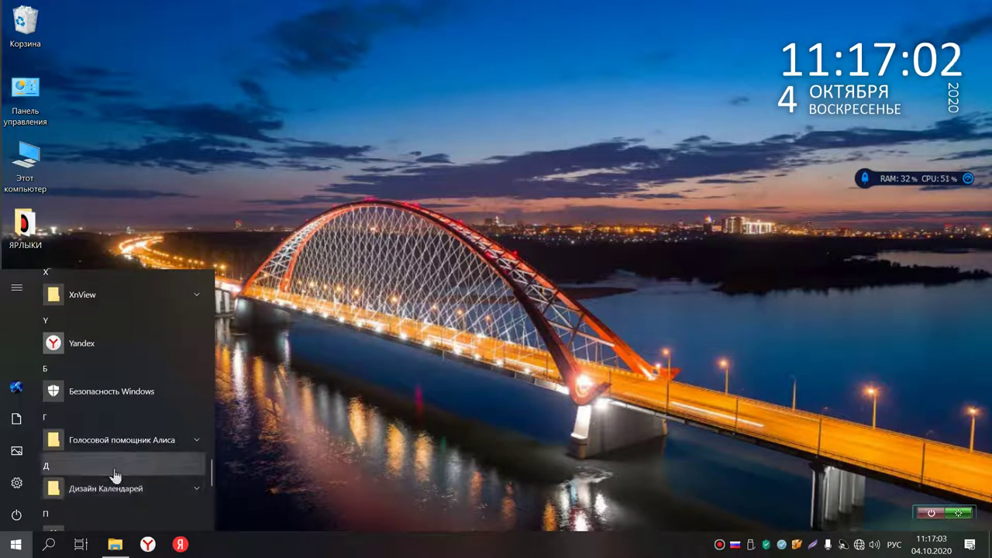
scroll(116, 470, "down", 4)
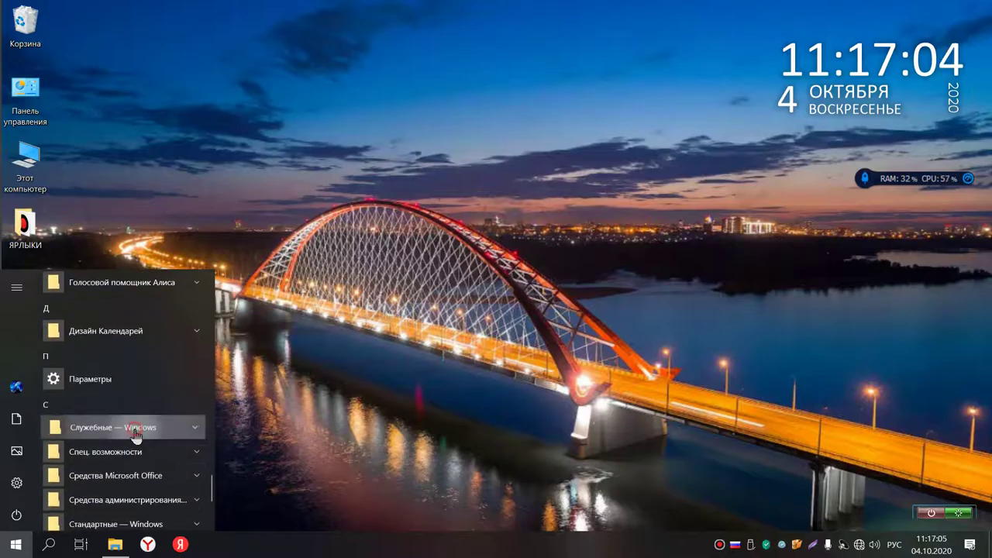
left_click(133, 432)
scroll(135, 436, "down", 1)
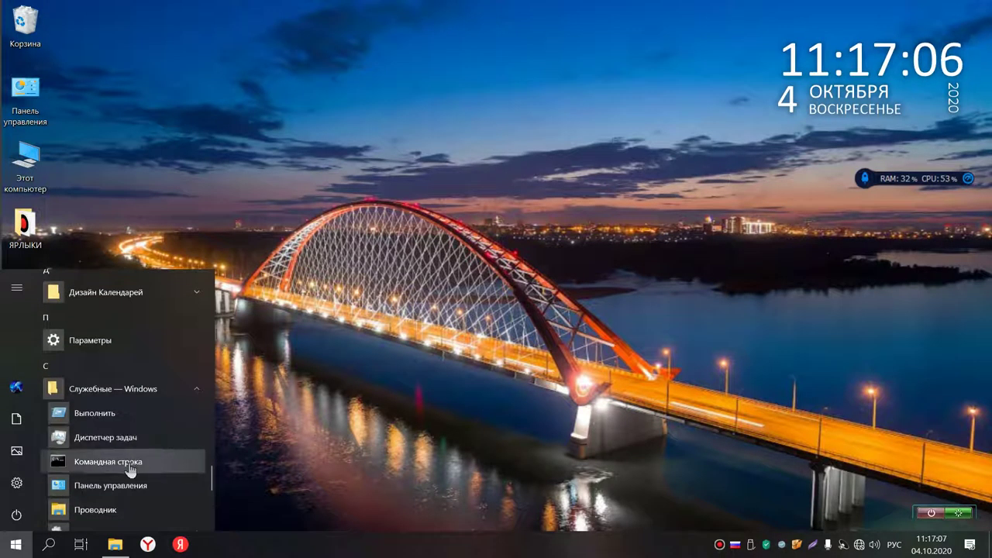
right_click(129, 467)
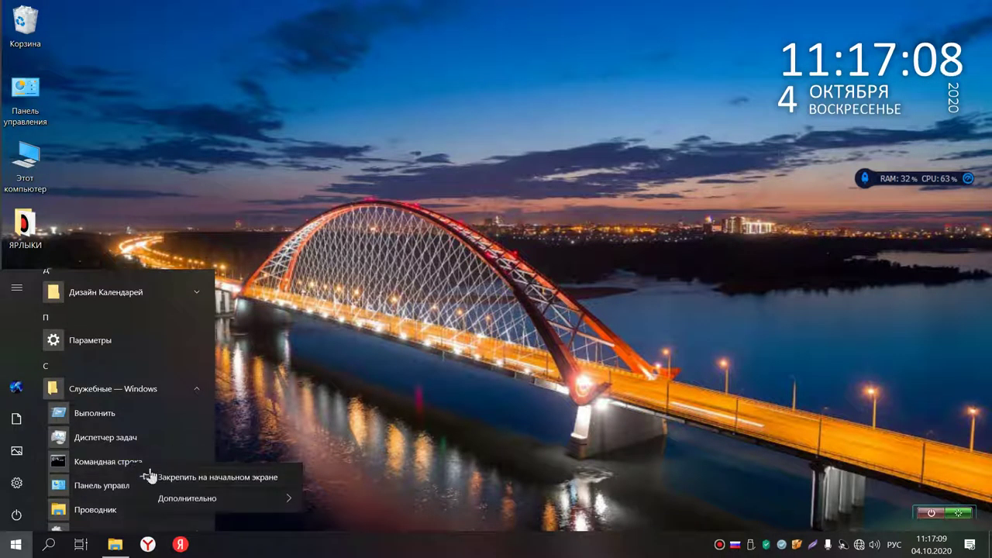
mouse_move(195, 504)
left_click(356, 466)
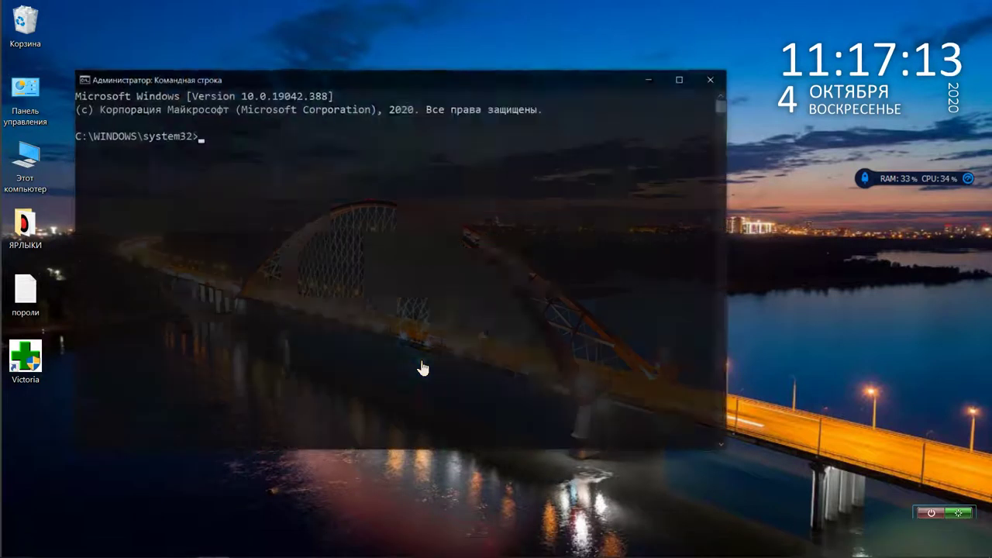
left_click_drag(398, 82, 463, 72)
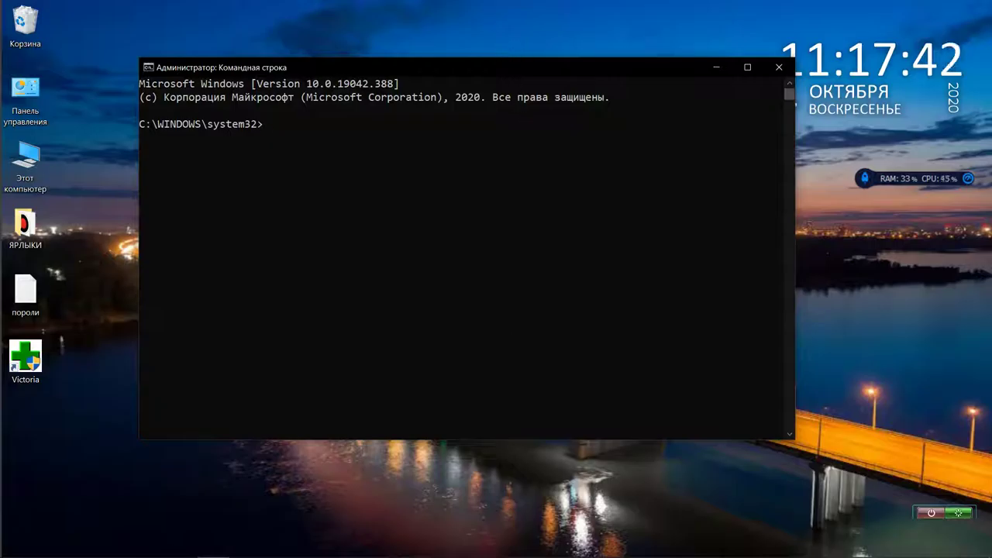
- Paste the command Chkdsk c:/f/x/r at the prompt and check the drive letters in This PC
mouse_move(567, 556)
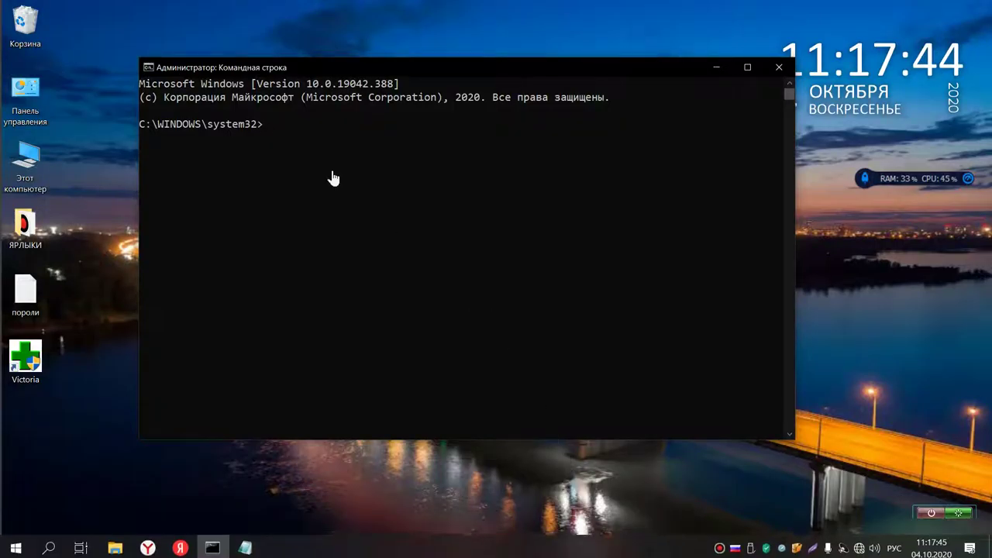
right_click(299, 137)
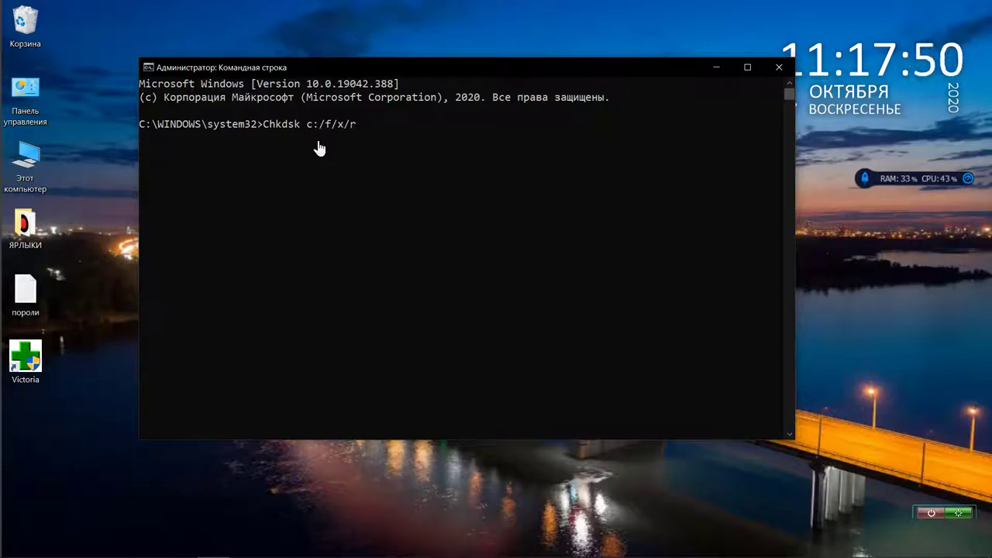
left_click(31, 159)
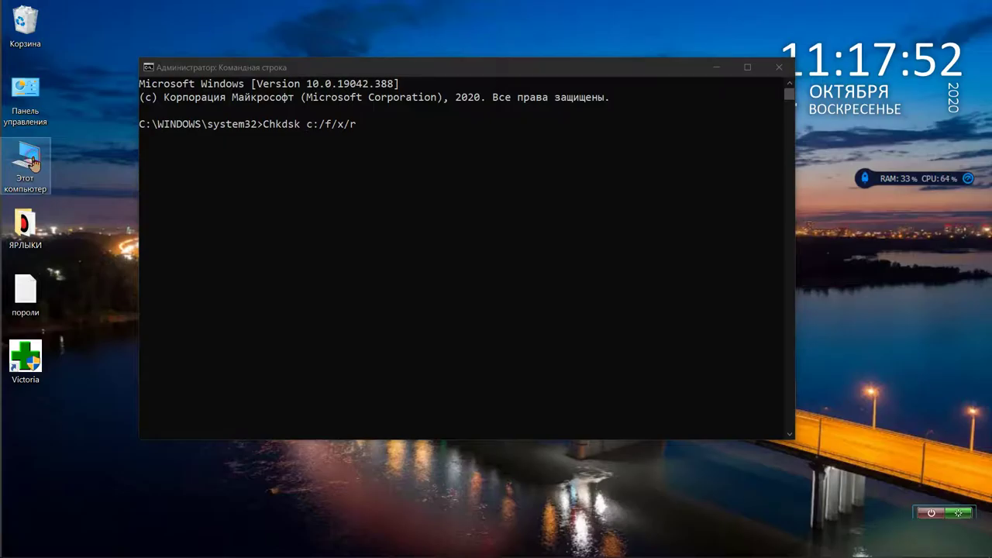
double_click(31, 160)
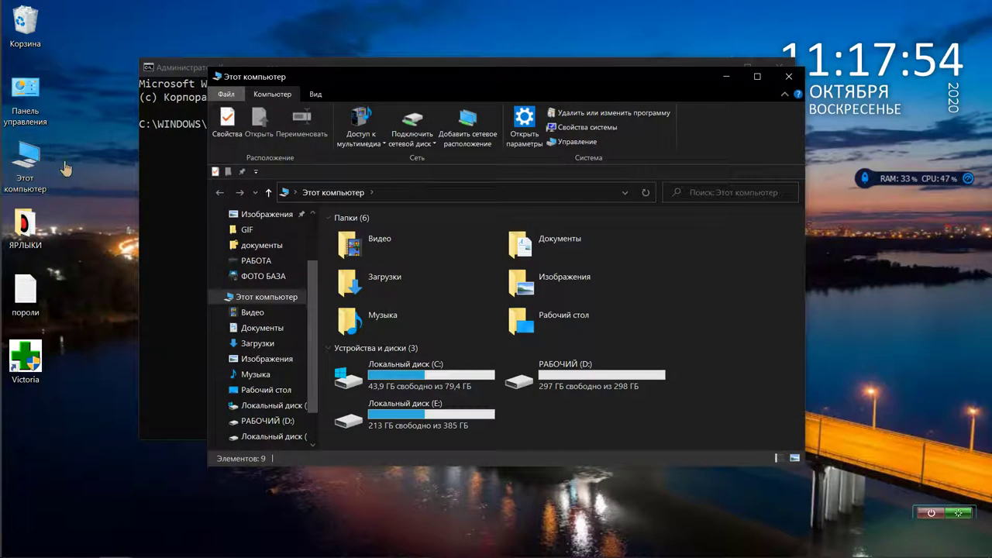
left_click(789, 76)
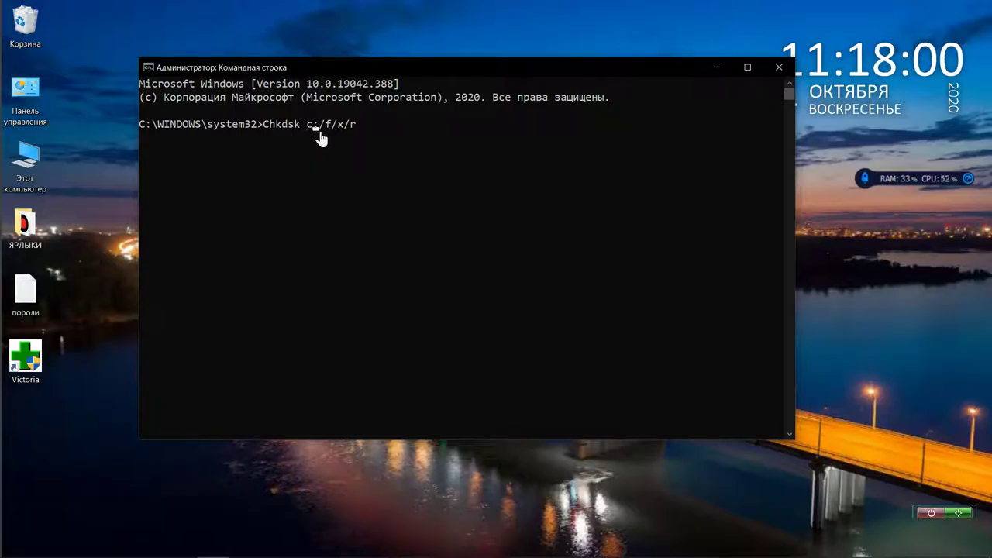
- Replace the drive letter in the Chkdsk command with d, using the English keyboard layout
key("BackSpace")
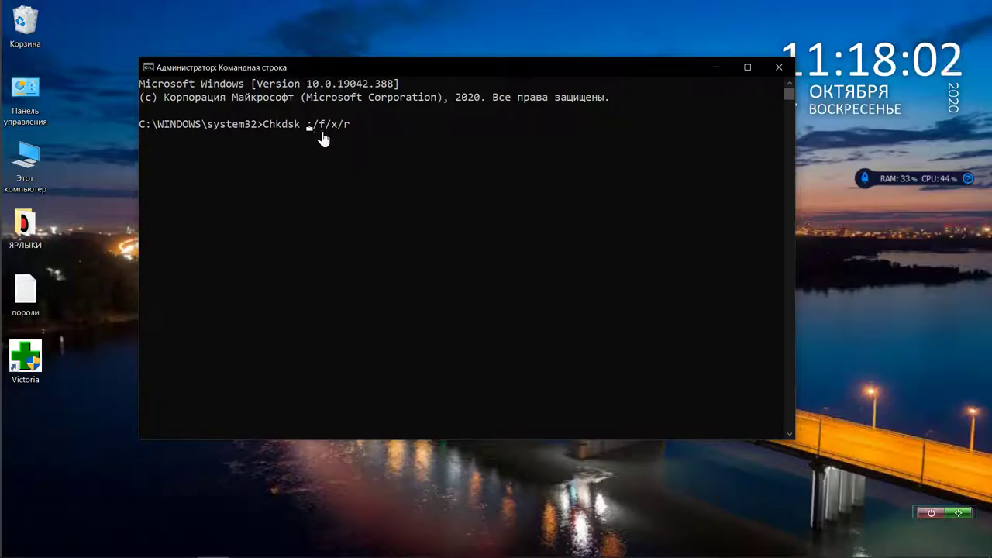
type("в")
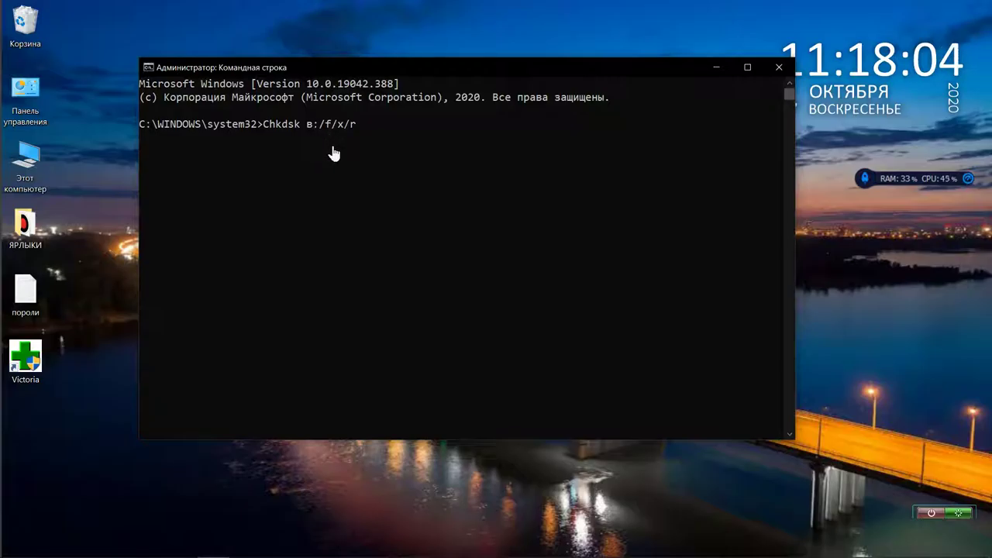
key("BackSpace")
key("super+space")
type("d")
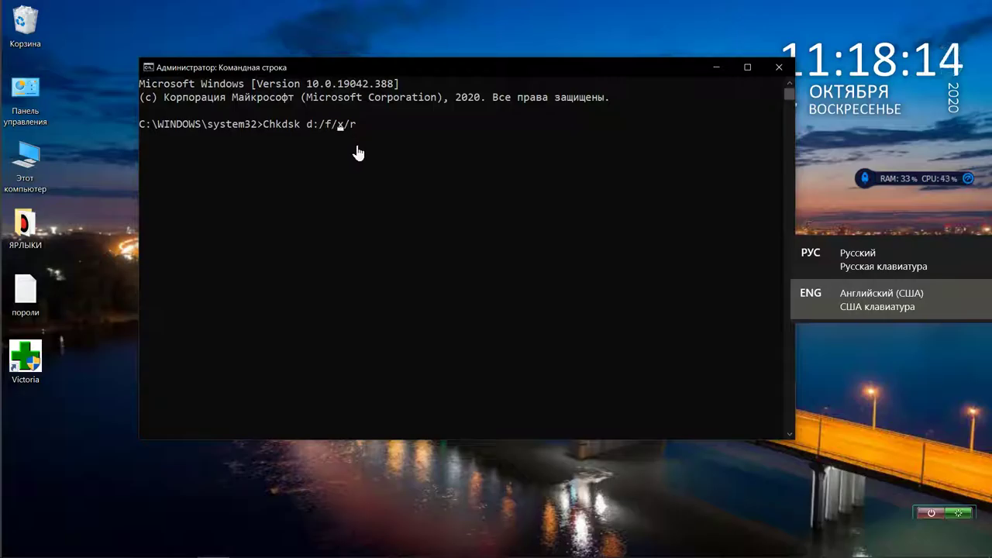
- Remove the /x and /r switches and run the disk check as Chkdsk d:/f
key("Right")
key("Right")
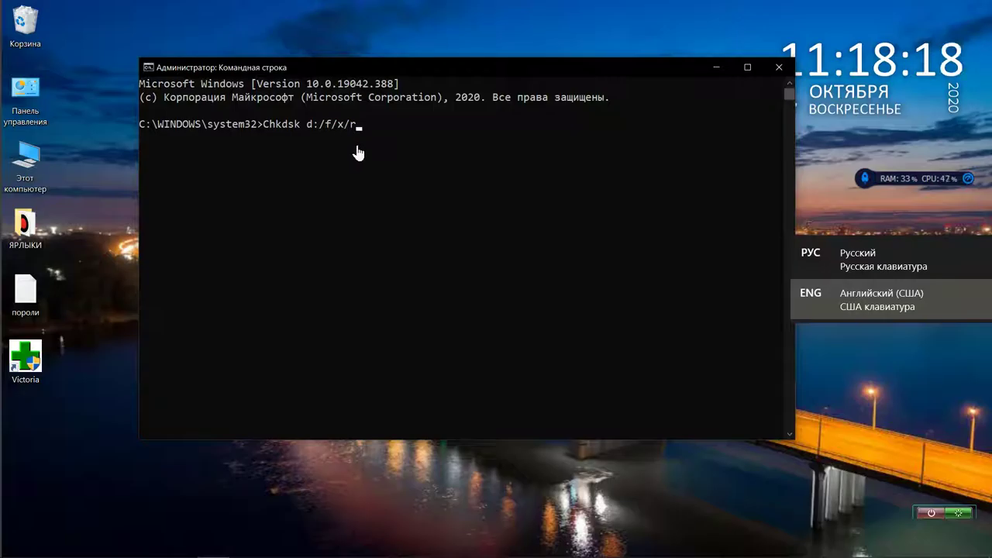
key("BackSpace")
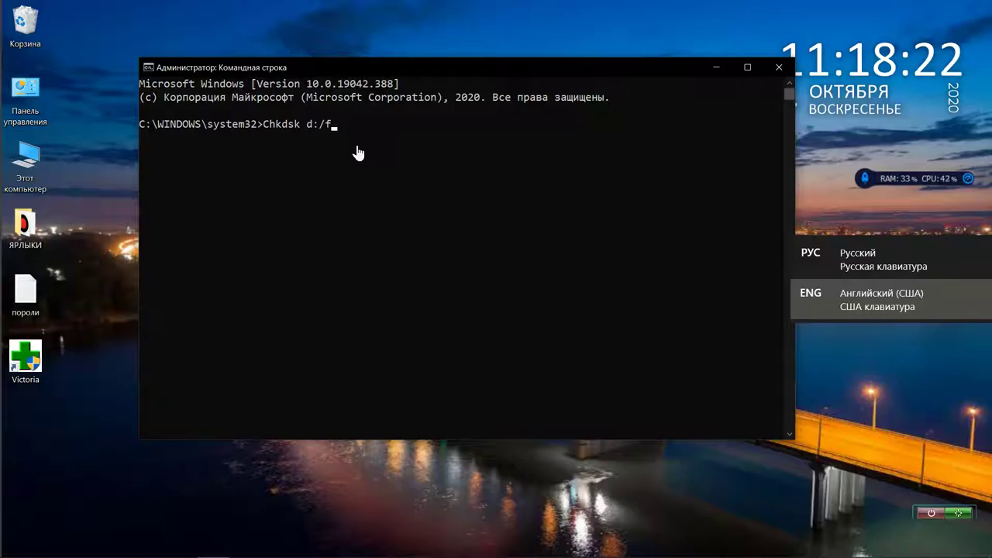
key("Return")
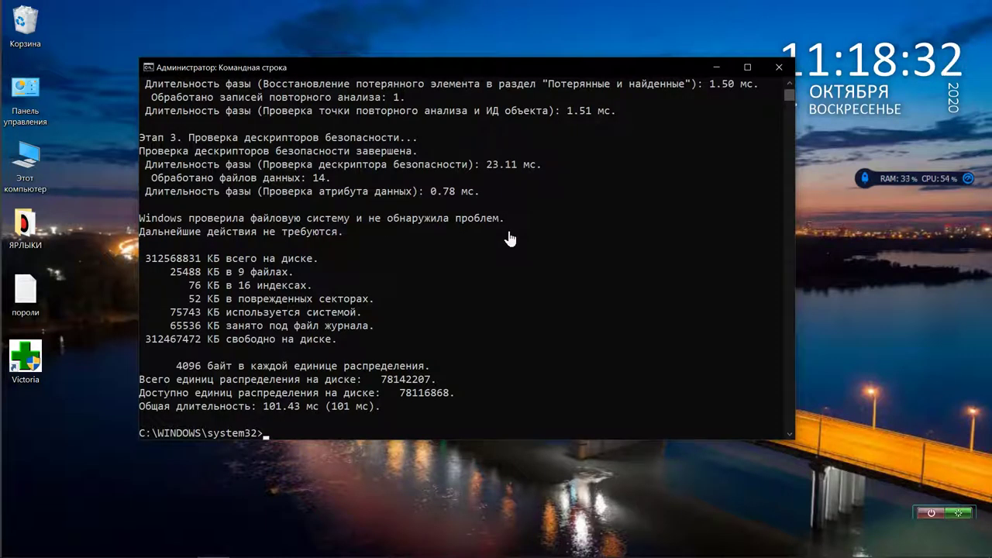
- Review the Chkdsk report for drive D, from its summary back to the file system check stages
scroll(430, 279, "down", 3)
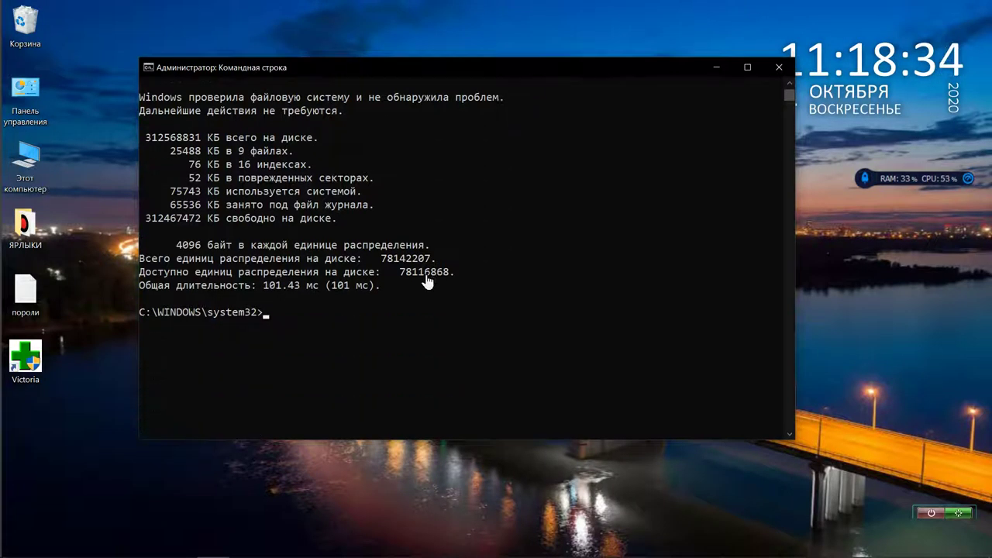
scroll(557, 308, "up", 2)
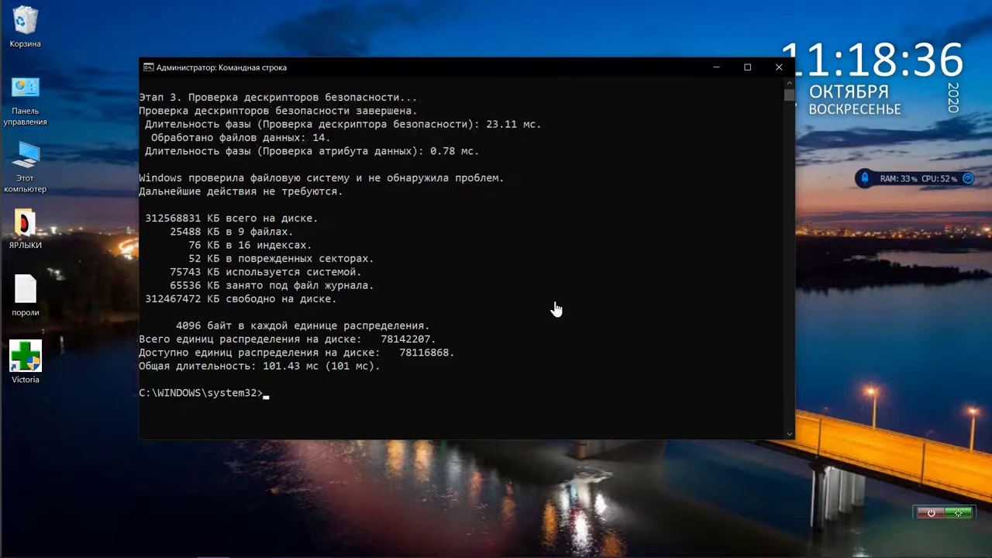
scroll(556, 309, "up", 10)
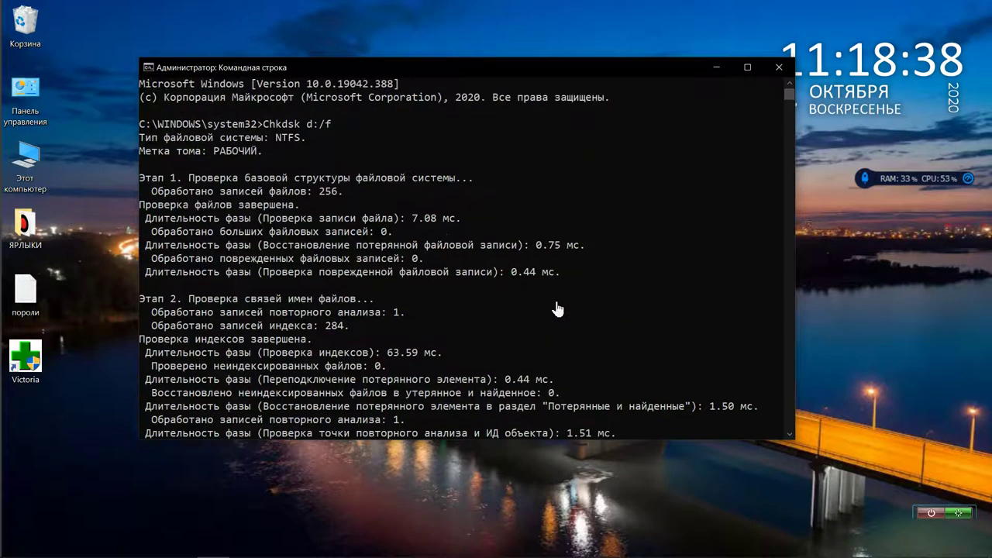
scroll(558, 308, "down", 2)
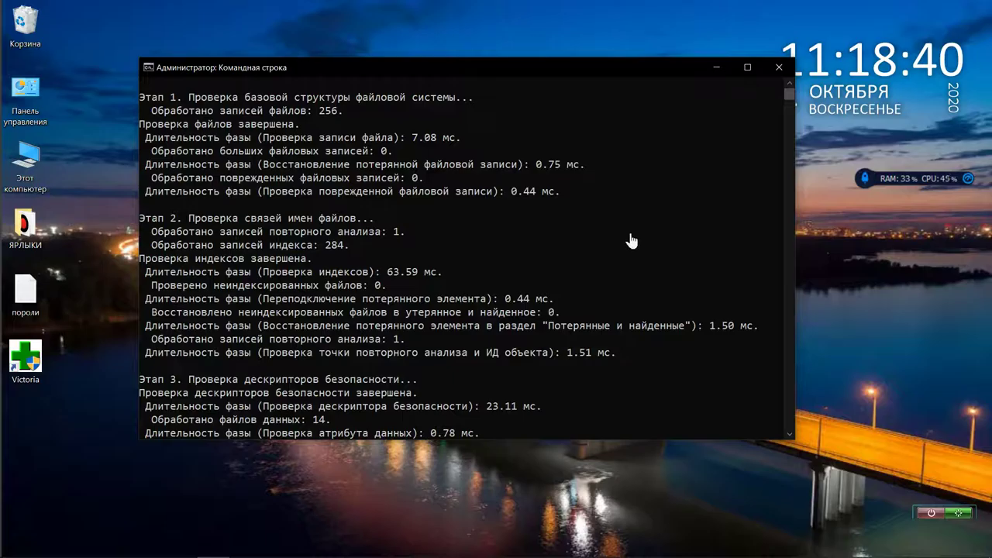
- Run the disk check on the system drive with the command Chkdsk c:/f/x/r
scroll(572, 196, "down", 2)
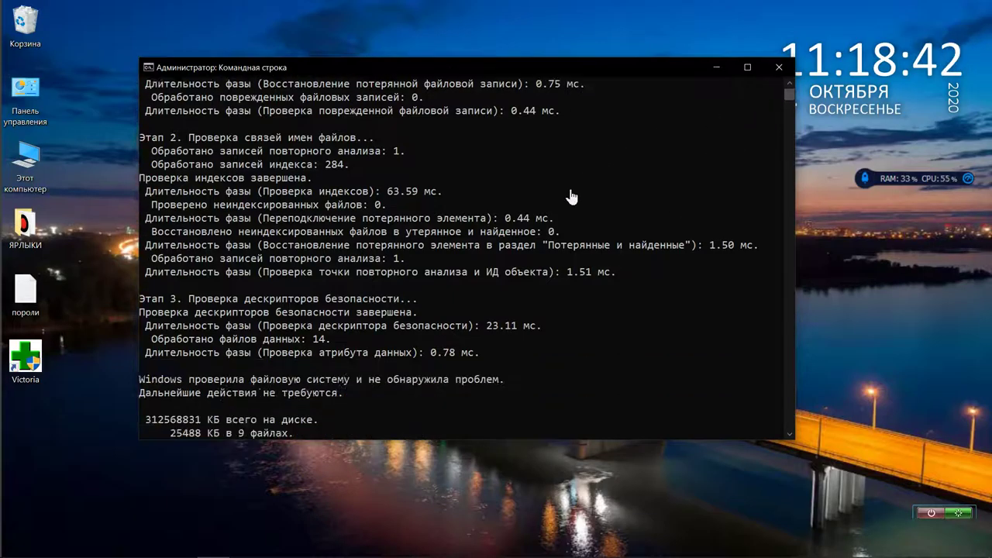
scroll(566, 201, "down", 9)
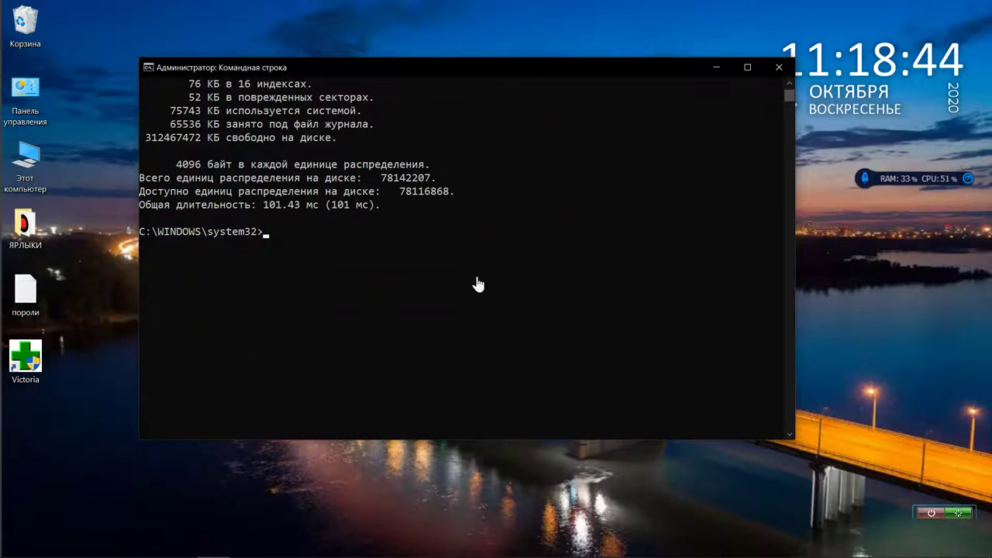
scroll(470, 286, "up", 3)
scroll(470, 287, "down", 3)
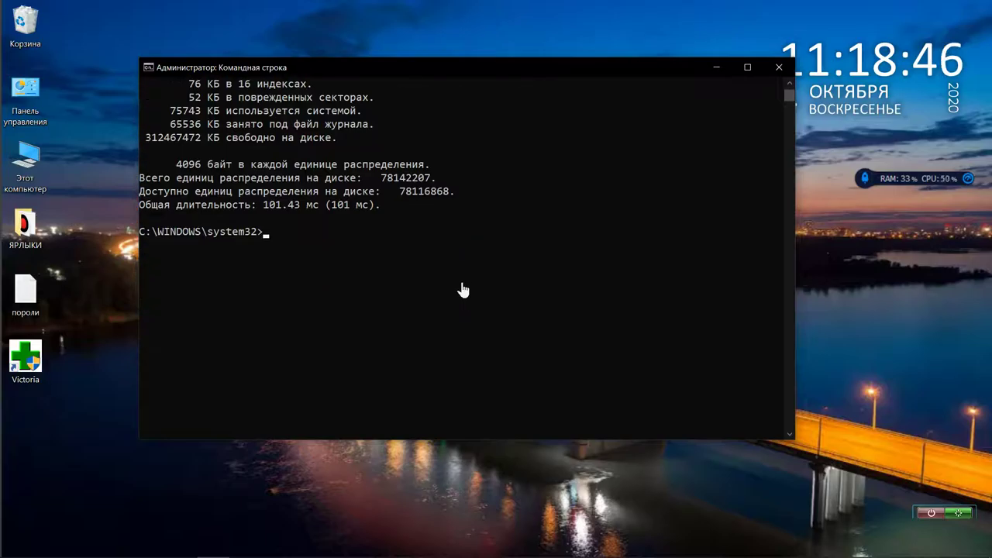
type("Chkdsk c:/f/x/r")
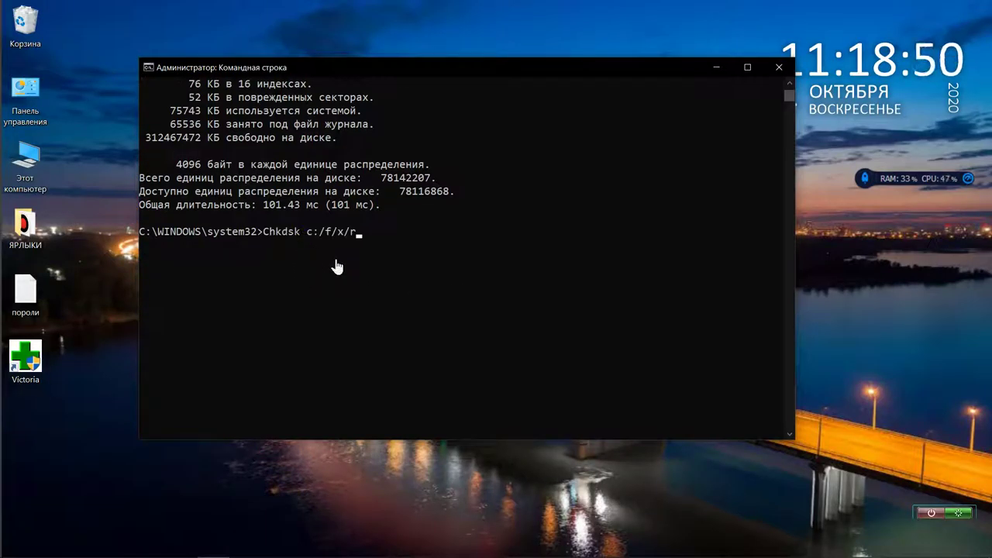
key("Return")
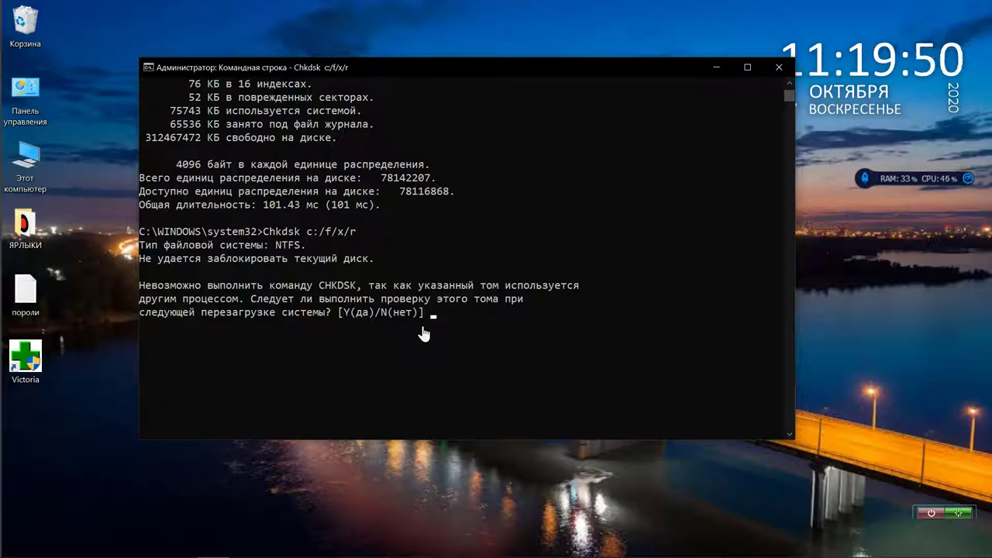
- Decline scheduling the volume check for the next system restart by answering N
type("y")
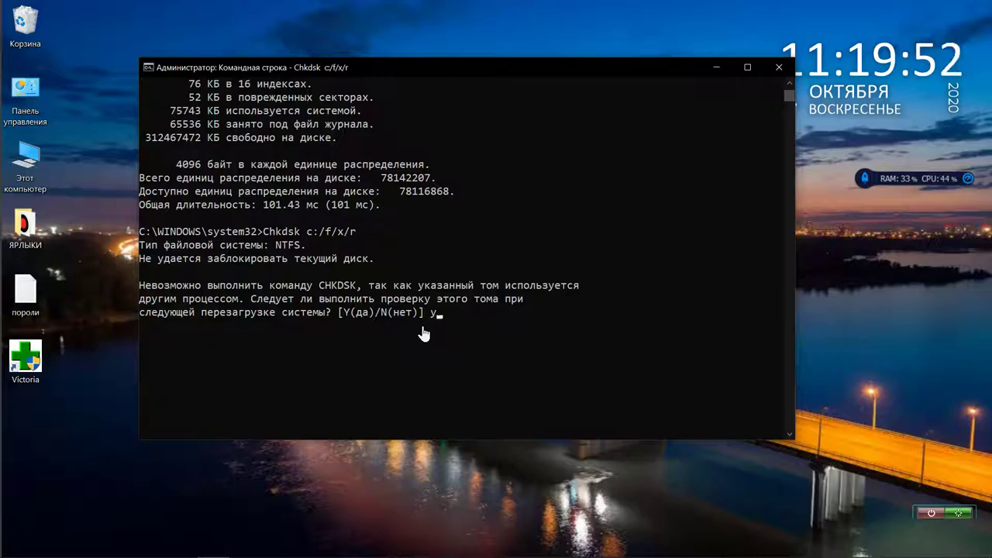
key("BackSpace")
key("BackSpace")
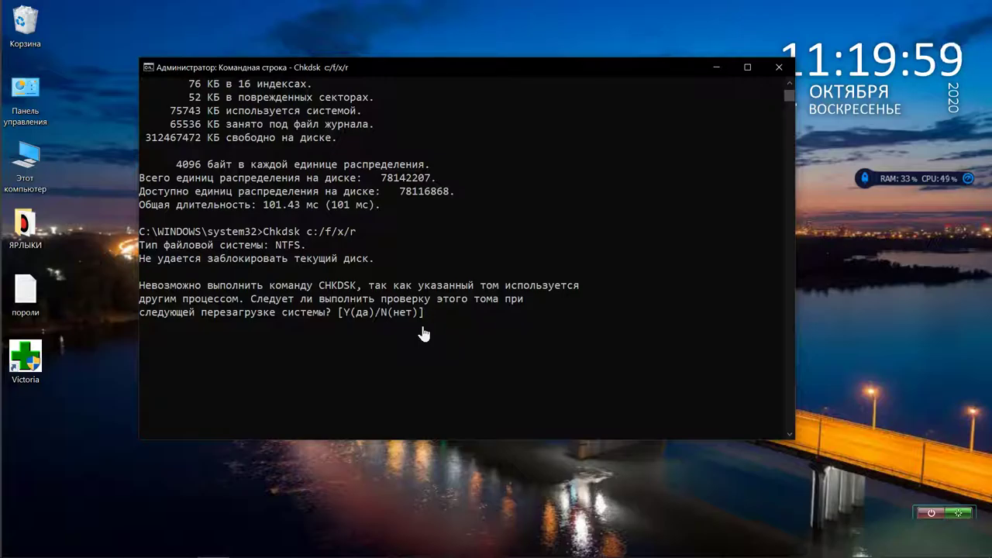
type("N")
key("Return")
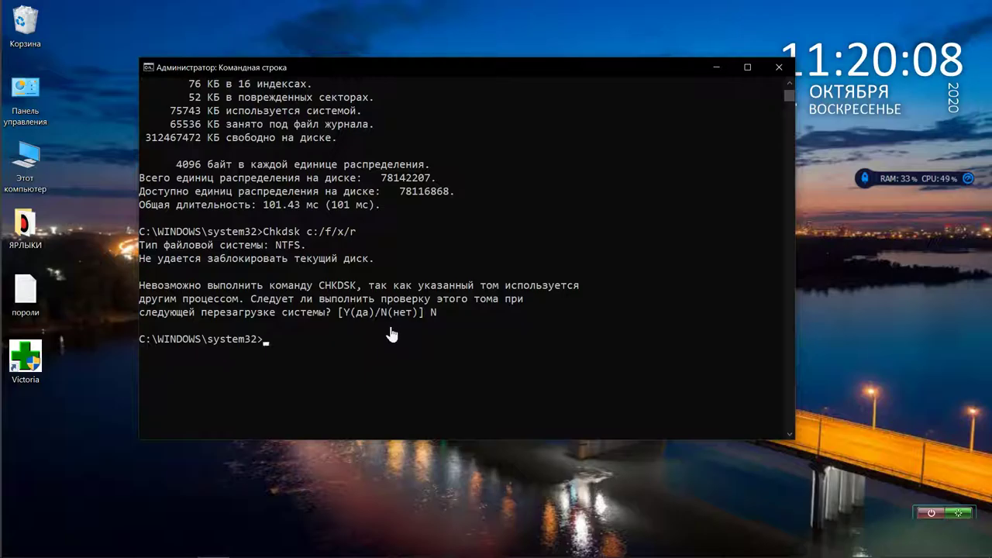
- Scan the integrity of the Windows system files with the command sfc.exe /scannow
type("sfc.exe /scannow")
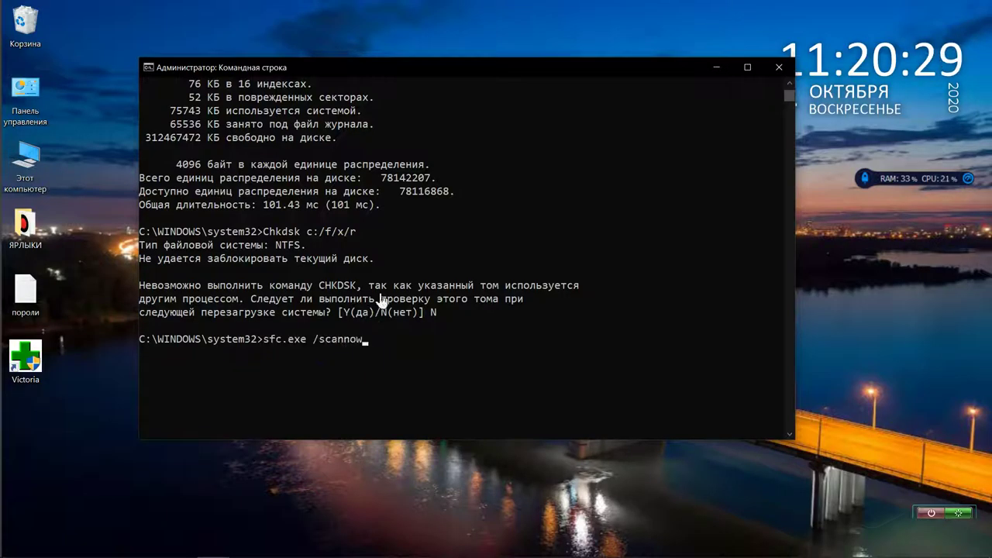
mouse_move(612, 555)
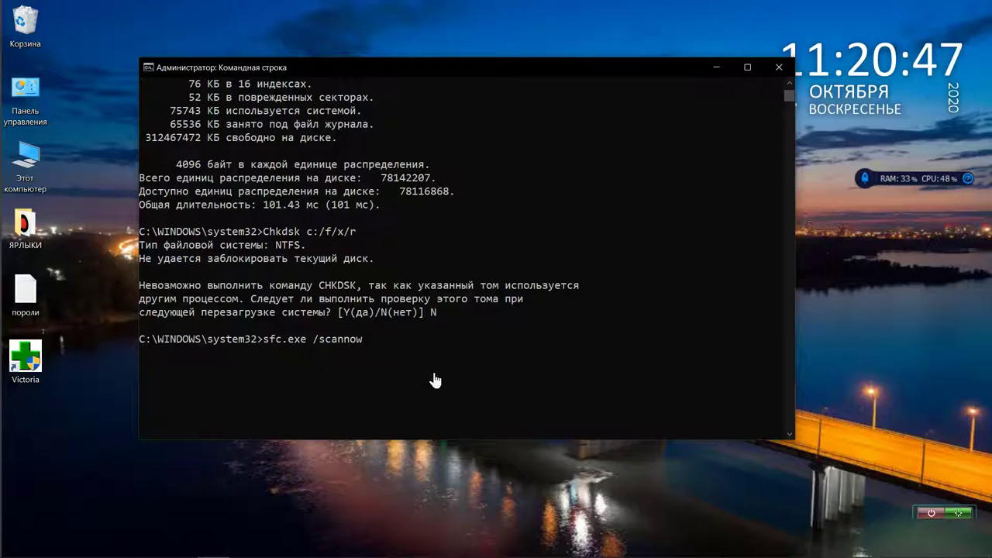
key("Return")
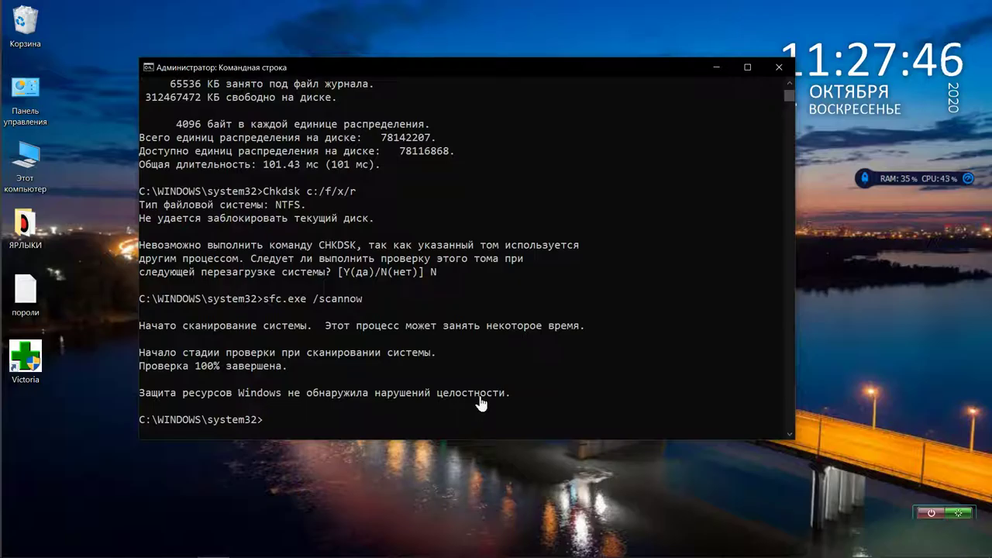
scroll(485, 401, "up", 1)
scroll(493, 398, "down", 3)
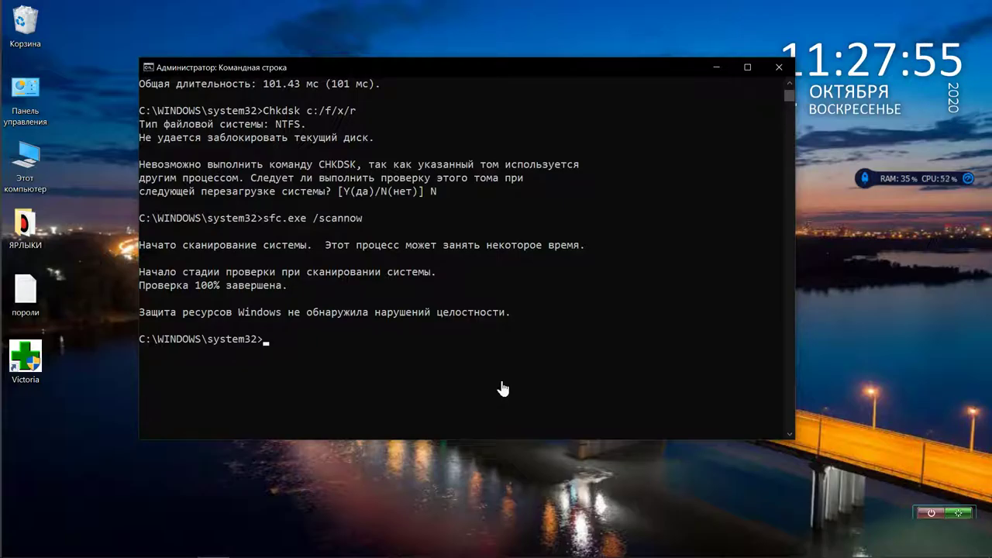
type("I")
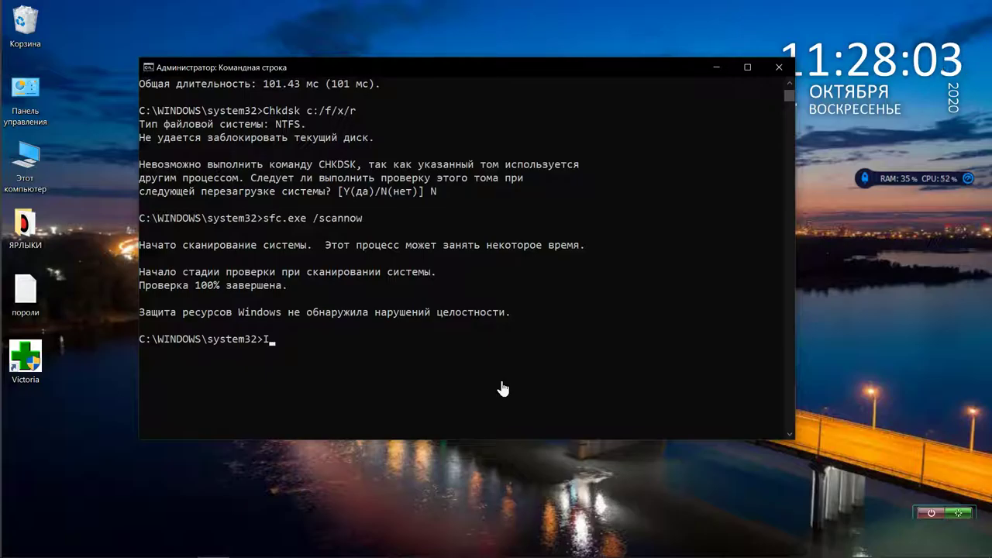
type("XE")
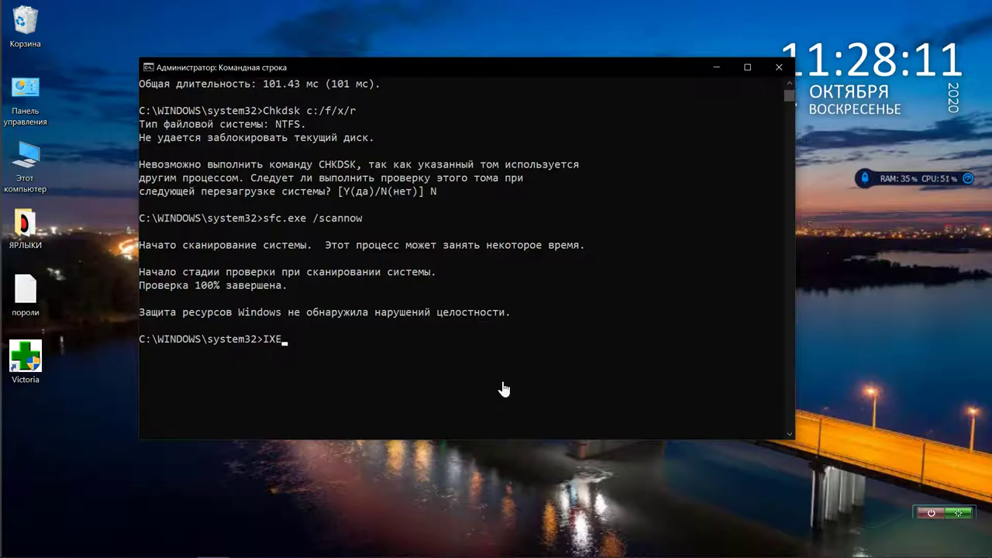
key("BackSpace")
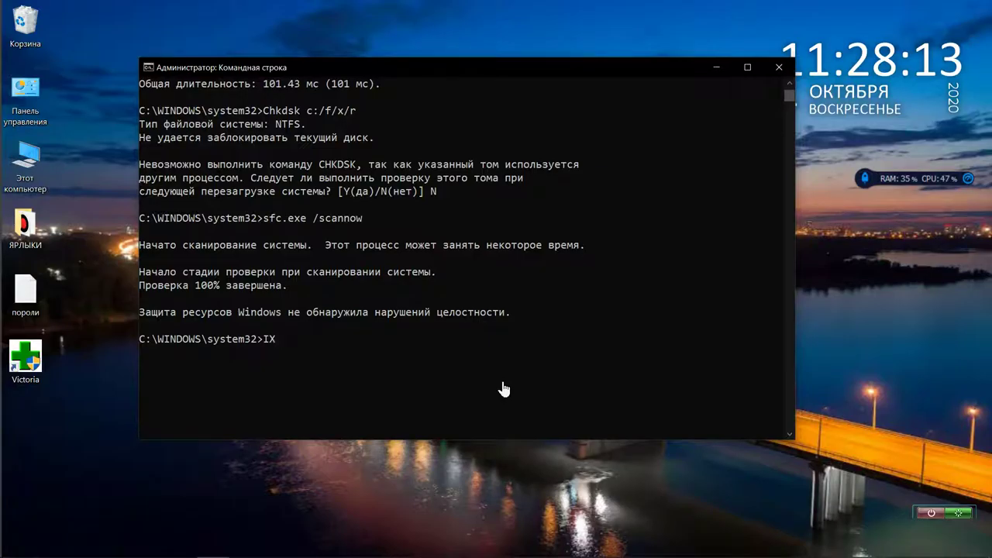
type("I")
key("BackSpace")
key("BackSpace")
key("BackSpace")
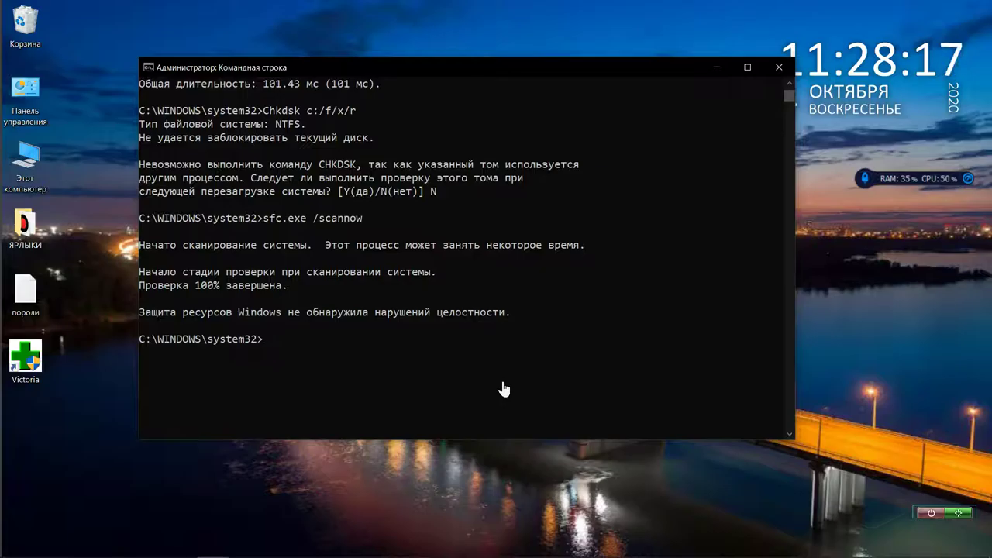
type("E")
key("BackSpace")
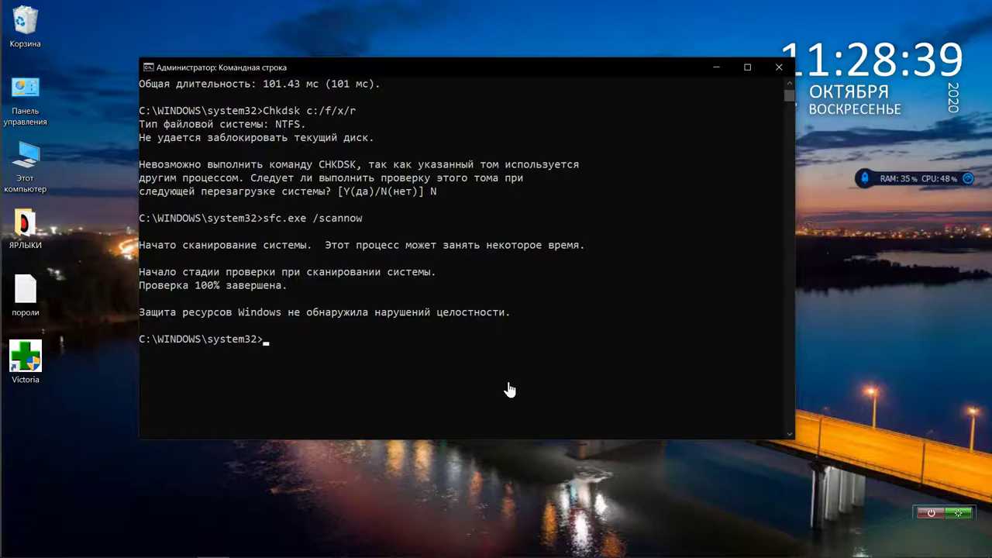
- End the Command Prompt session with the exit command
type("e")
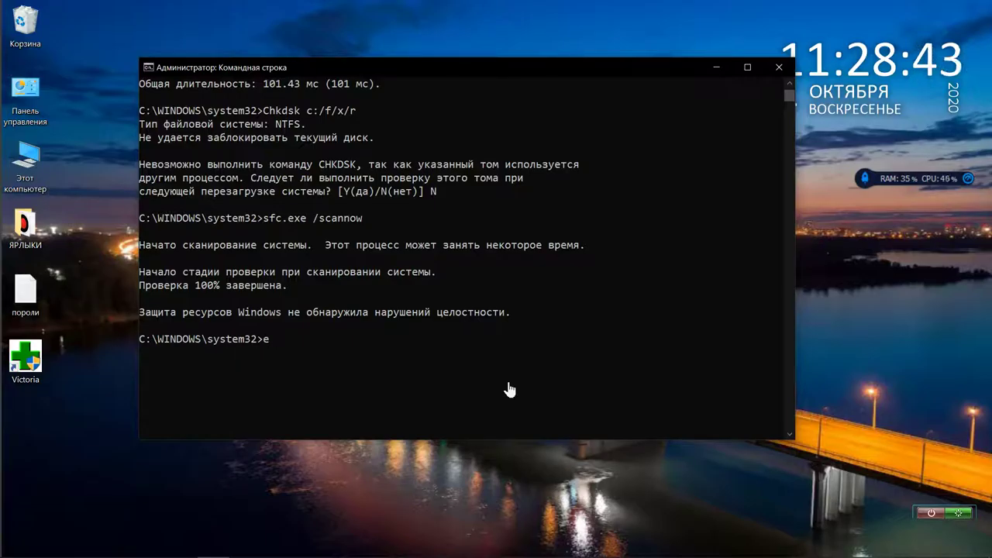
type("xi")
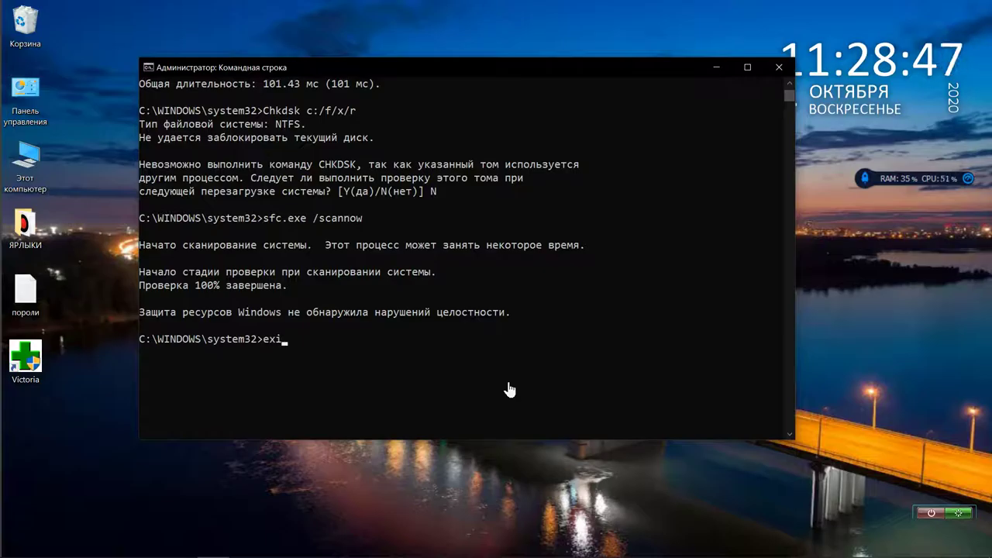
type("t")
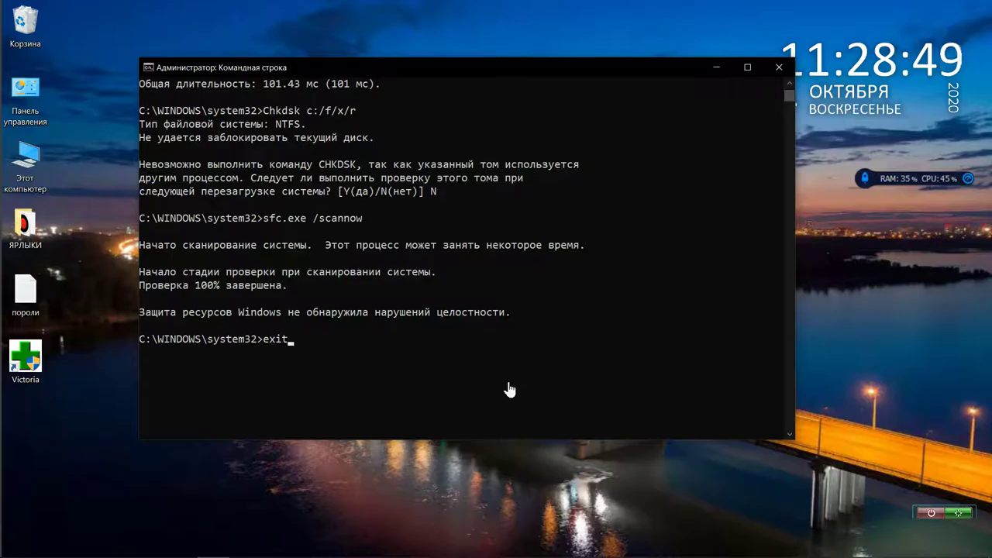
key("Return")
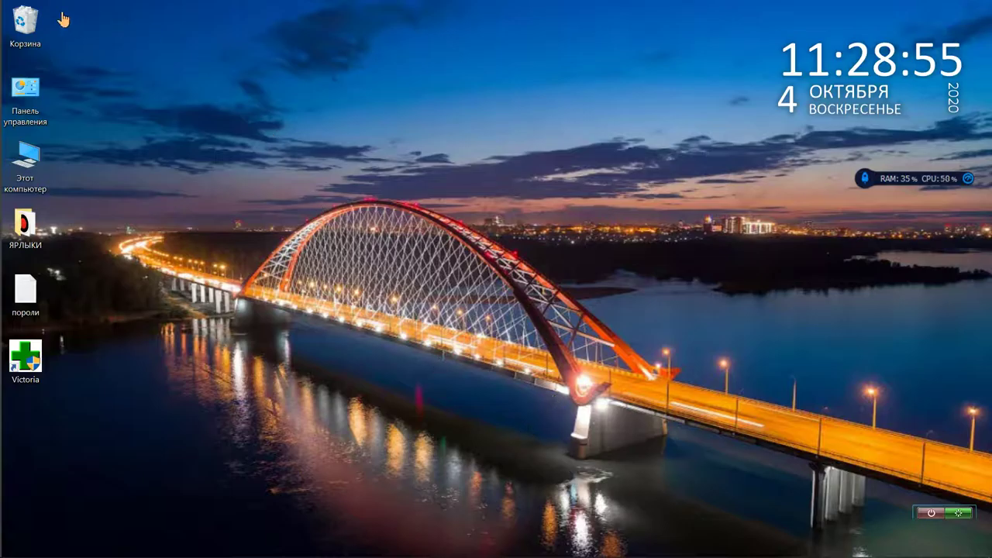
- Empty the Recycle Bin on the desktop and confirm the permanent deletion of its items
right_click(31, 22)
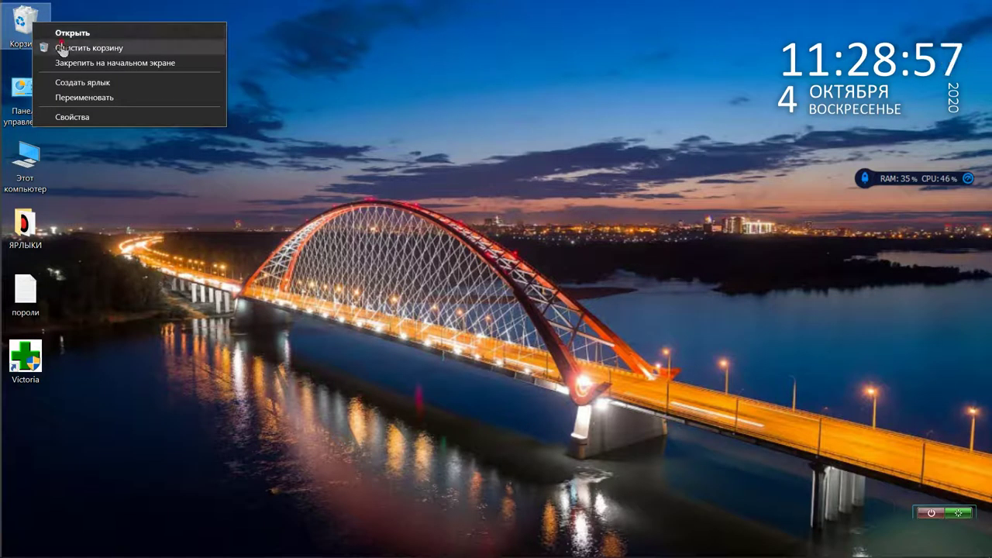
left_click(62, 48)
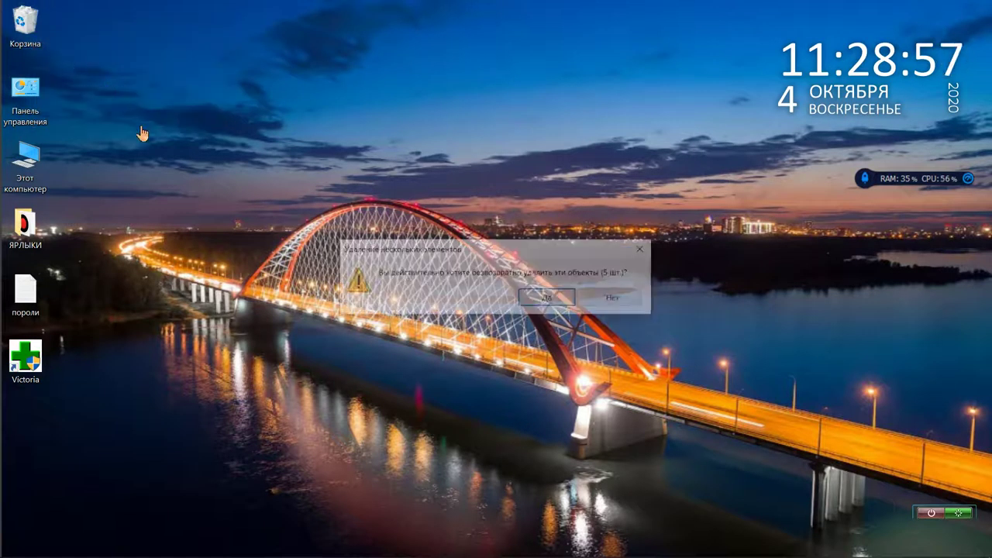
left_click(527, 303)
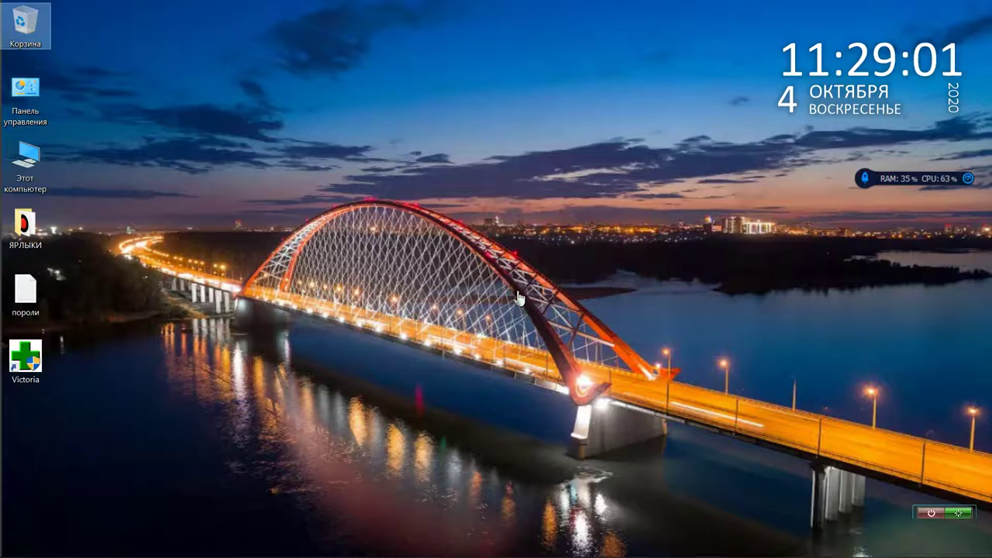